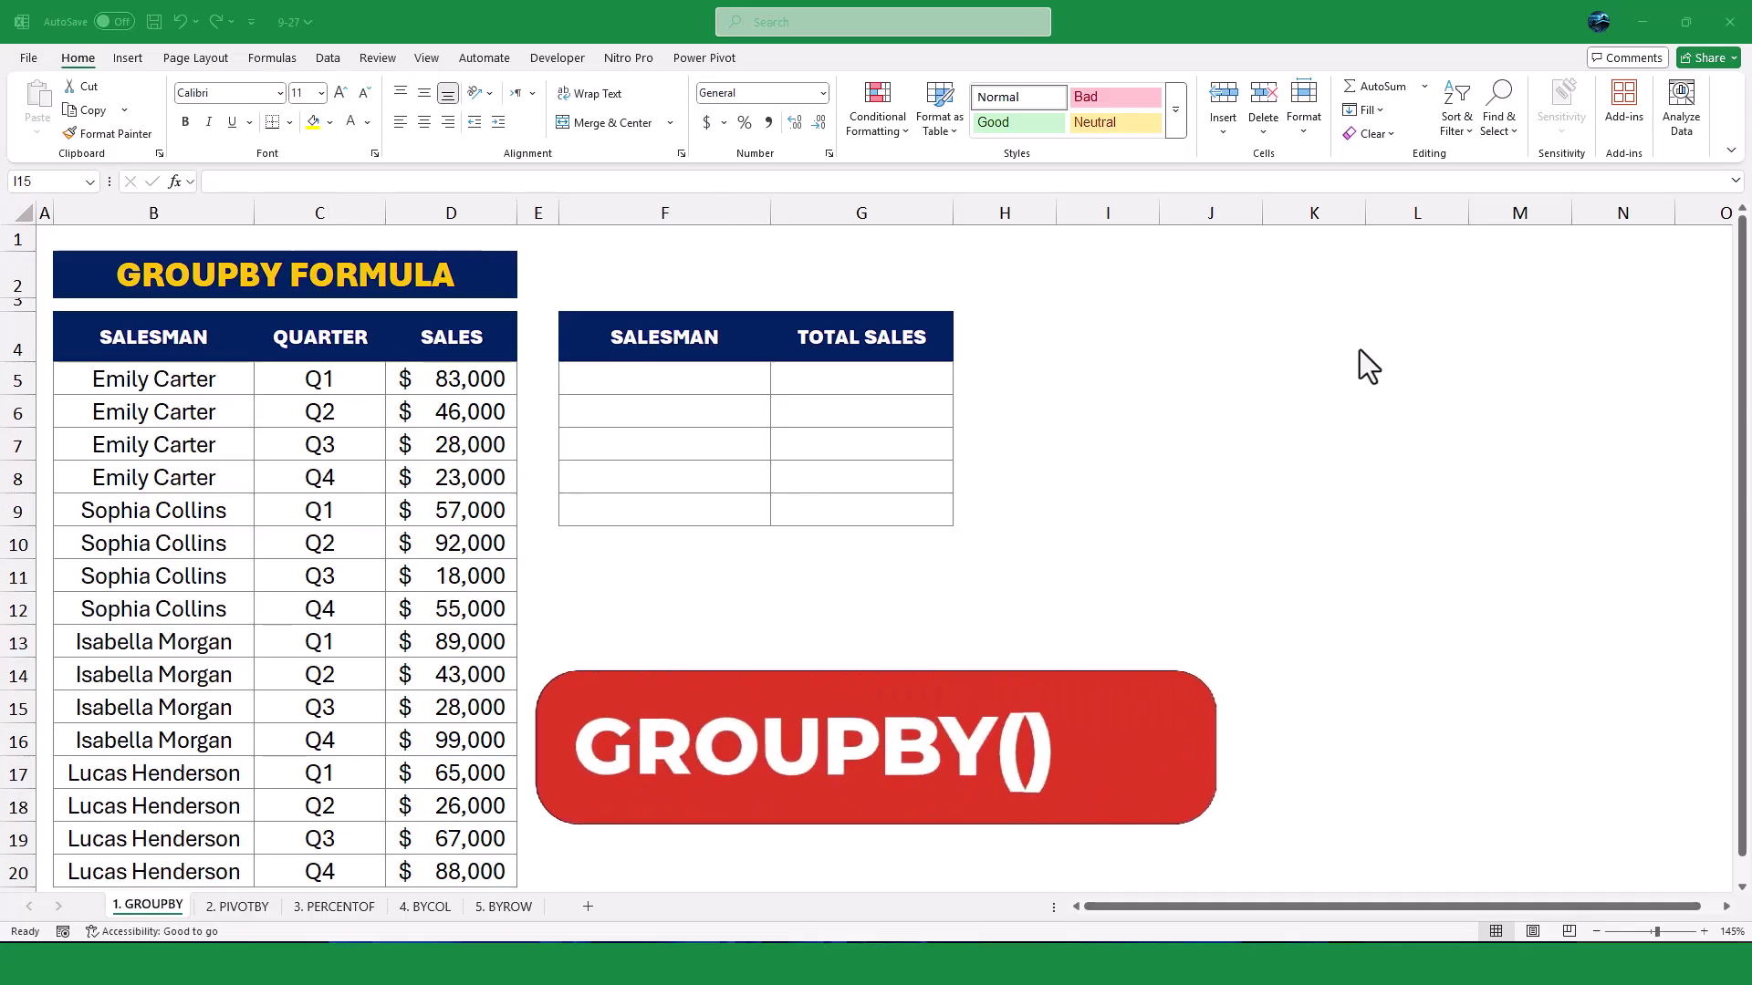
List each salesman in F5 with =UNIQUE($B$5:$B$20)
{"action": "left_click", "coordinate": [645, 379]}
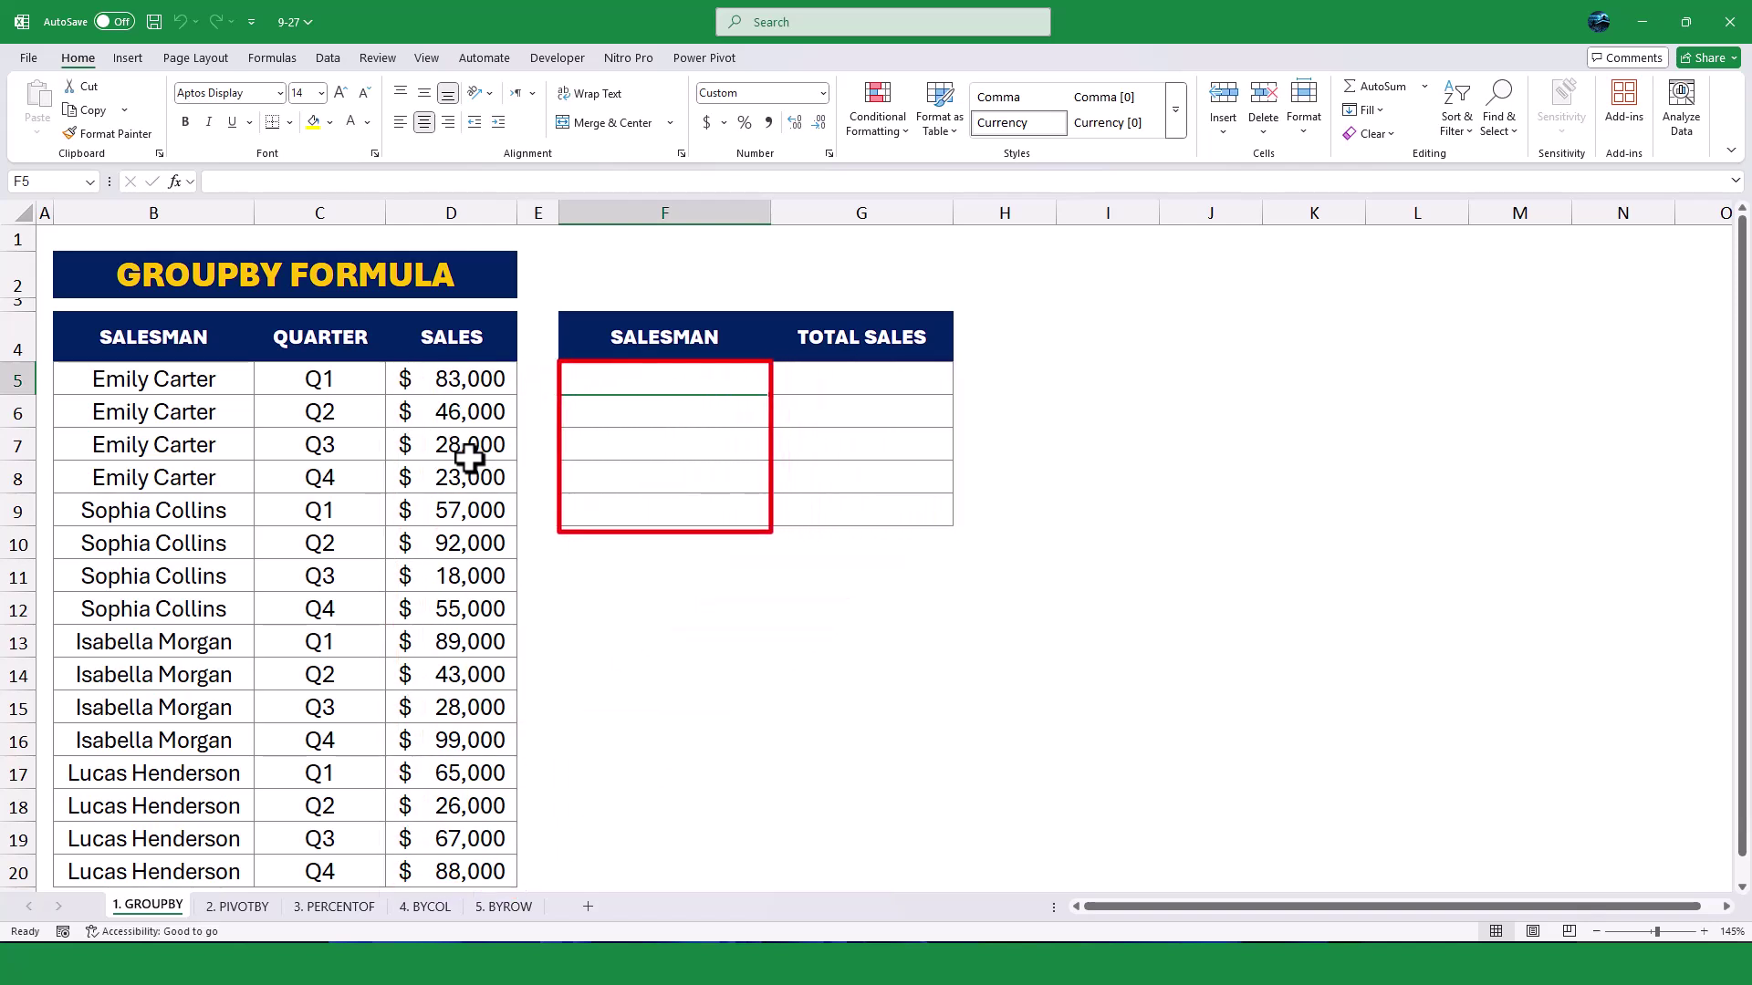
{"action": "type", "text": "=UNI"}
{"action": "key", "text": "Tab"}
{"action": "left_click", "coordinate": [193, 379]}
{"action": "key", "text": "ctrl+shift+Down"}
{"action": "key", "text": "F4"}
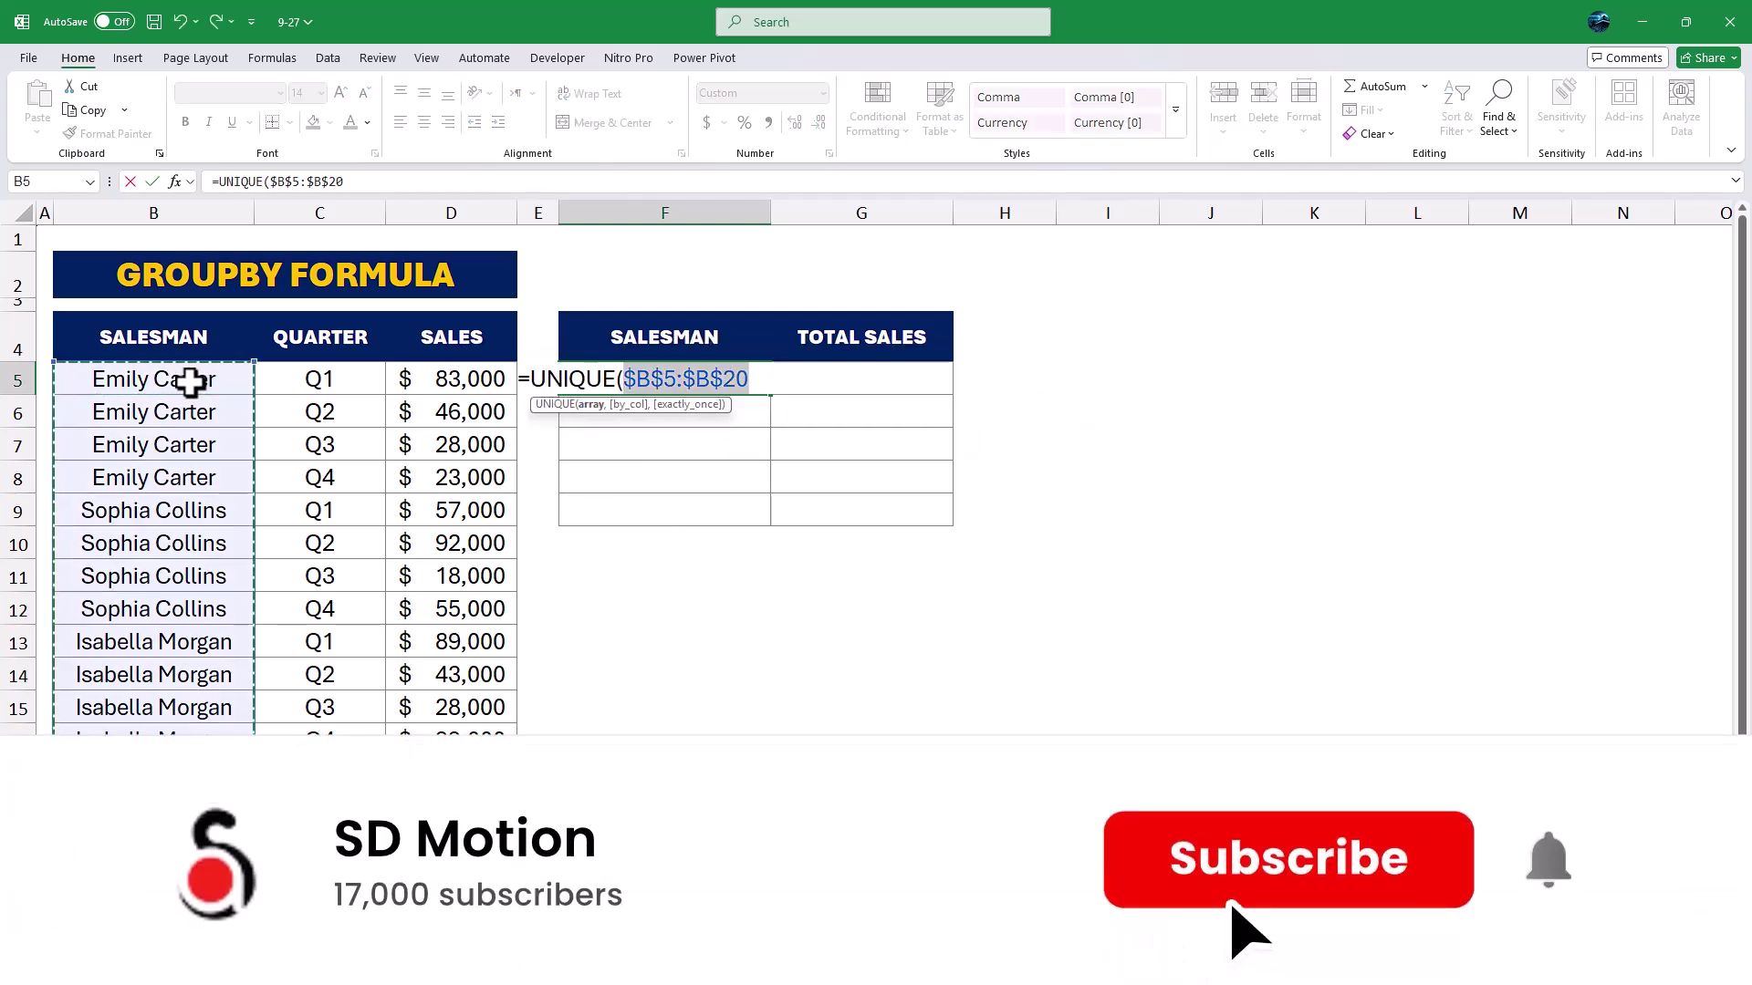
{"action": "key", "text": "Return"}
{"action": "left_click", "coordinate": [727, 538]}
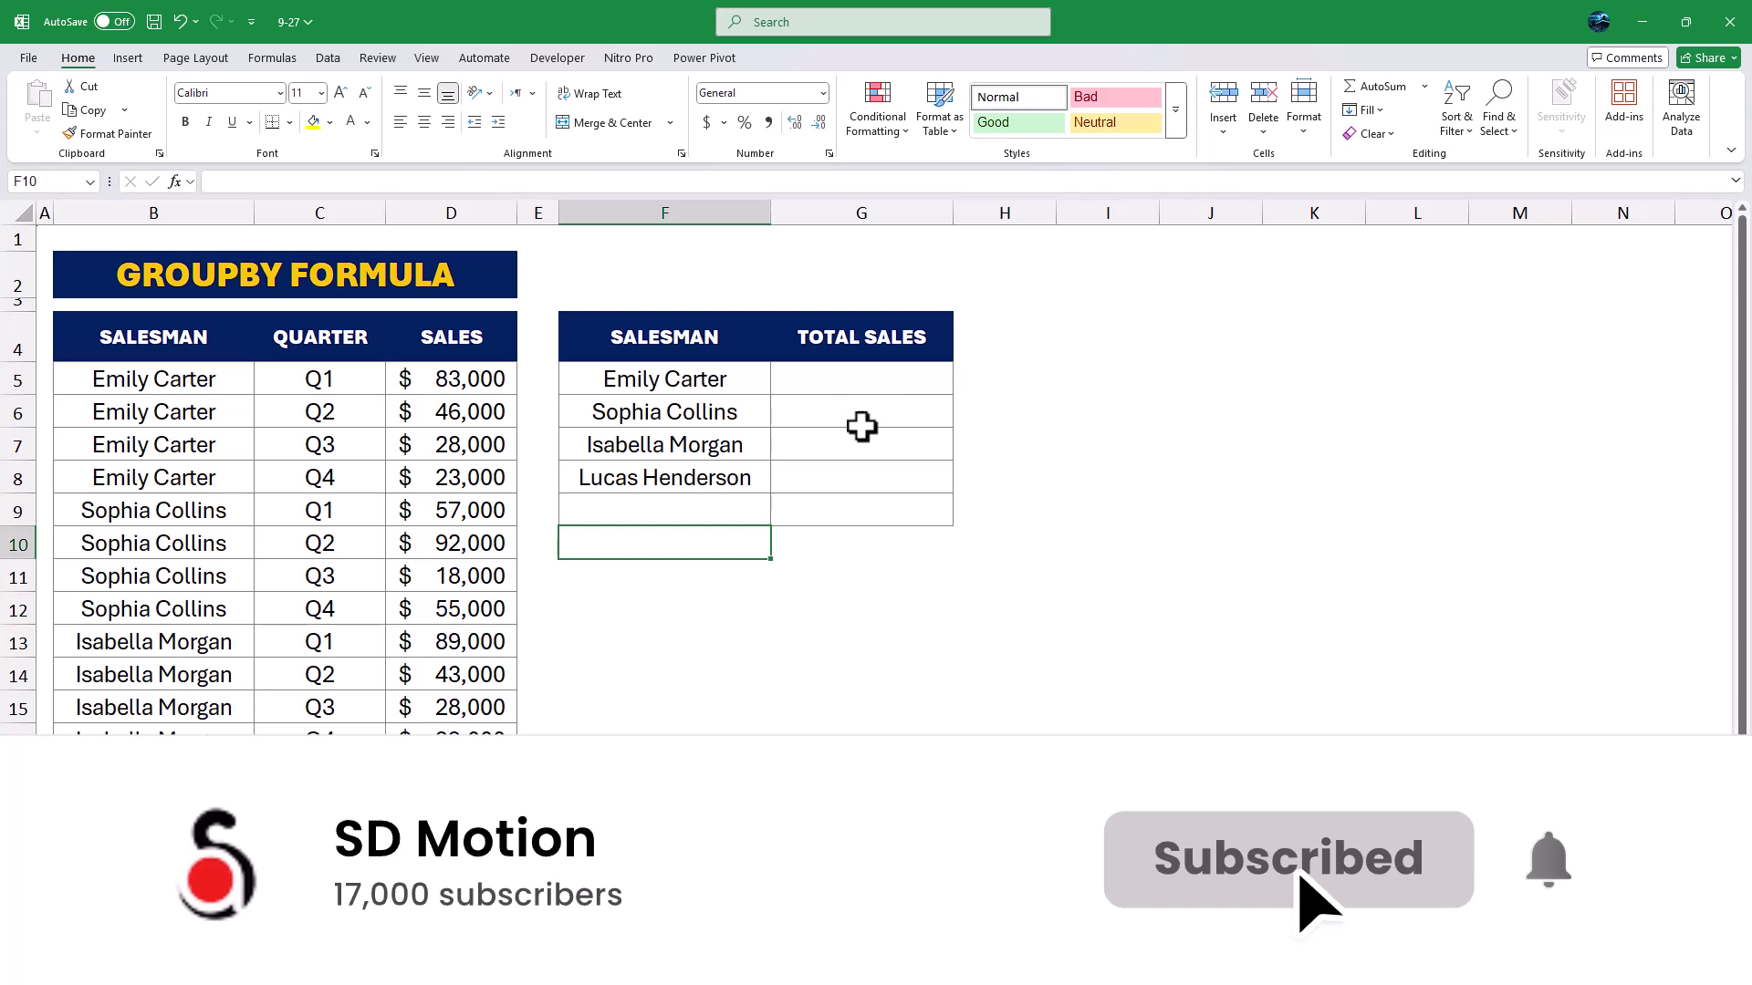
Total the first salesman's sales in G5 with =SUMIF($B$5:$B$20,F5,$D$5:$D$20)
{"action": "left_click", "coordinate": [839, 382]}
{"action": "type", "text": "=SUMIF("}
{"action": "left_click", "coordinate": [213, 383]}
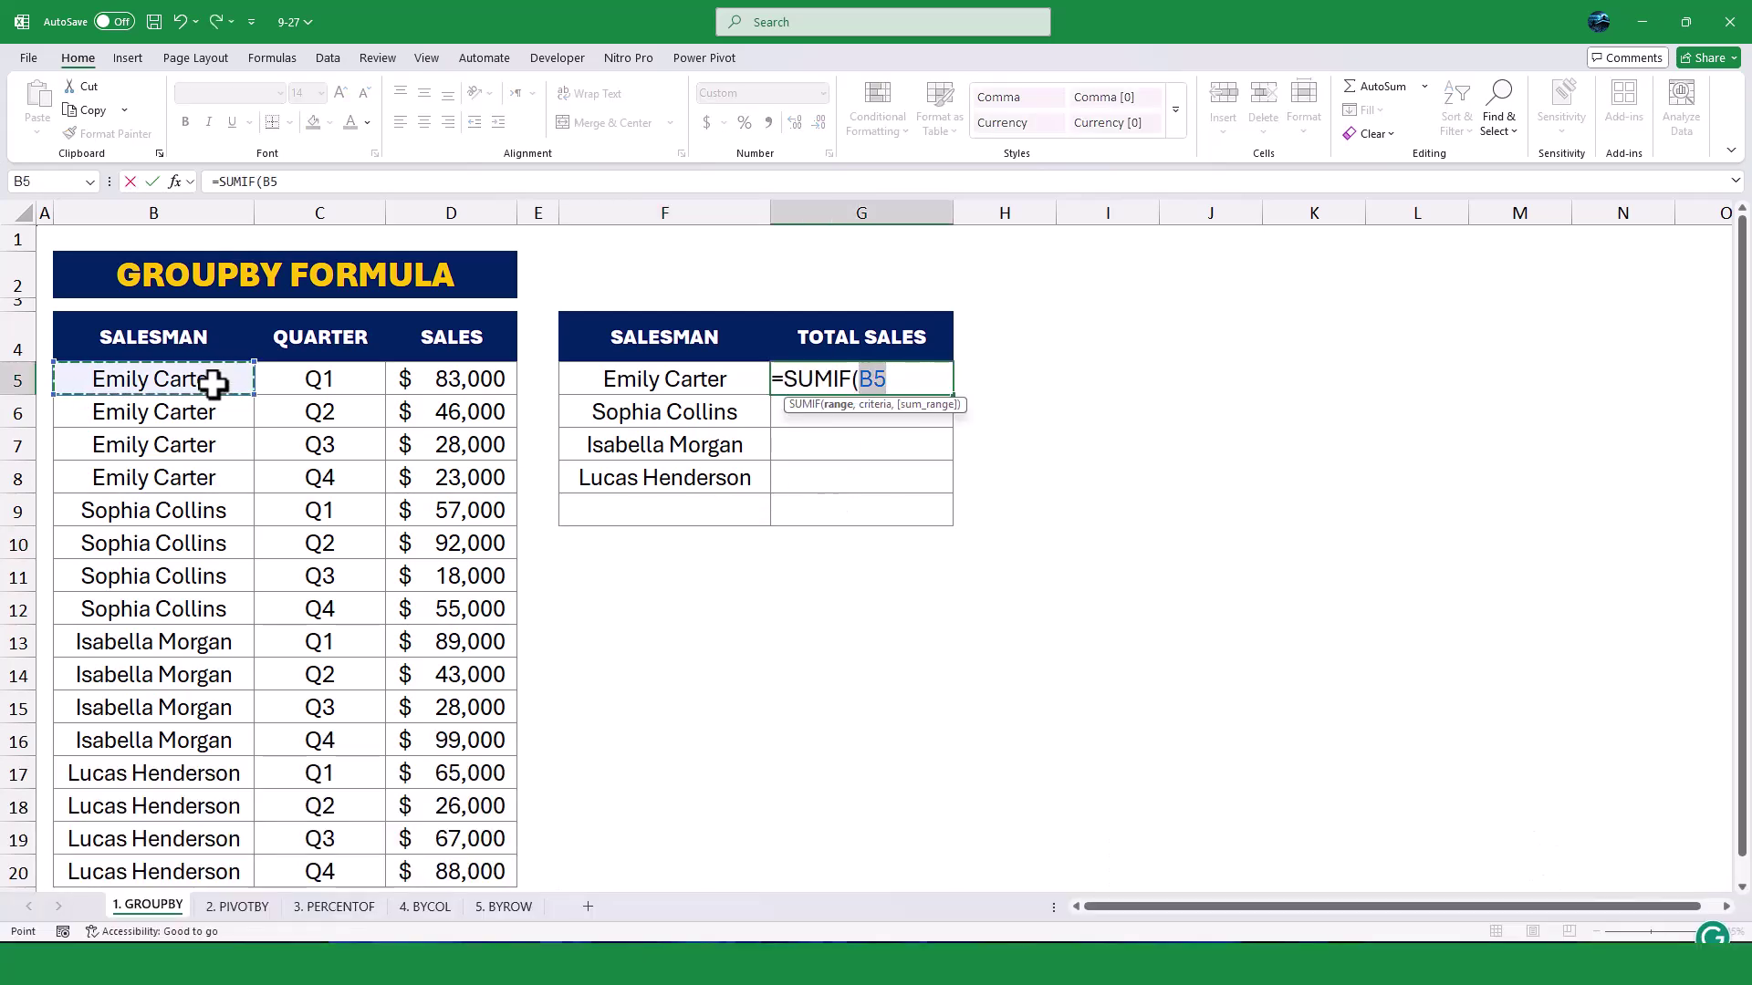
{"action": "key", "text": "ctrl+shift+Down"}
{"action": "key", "text": "F4"}
{"action": "type", "text": ","}
{"action": "left_click", "coordinate": [588, 384]}
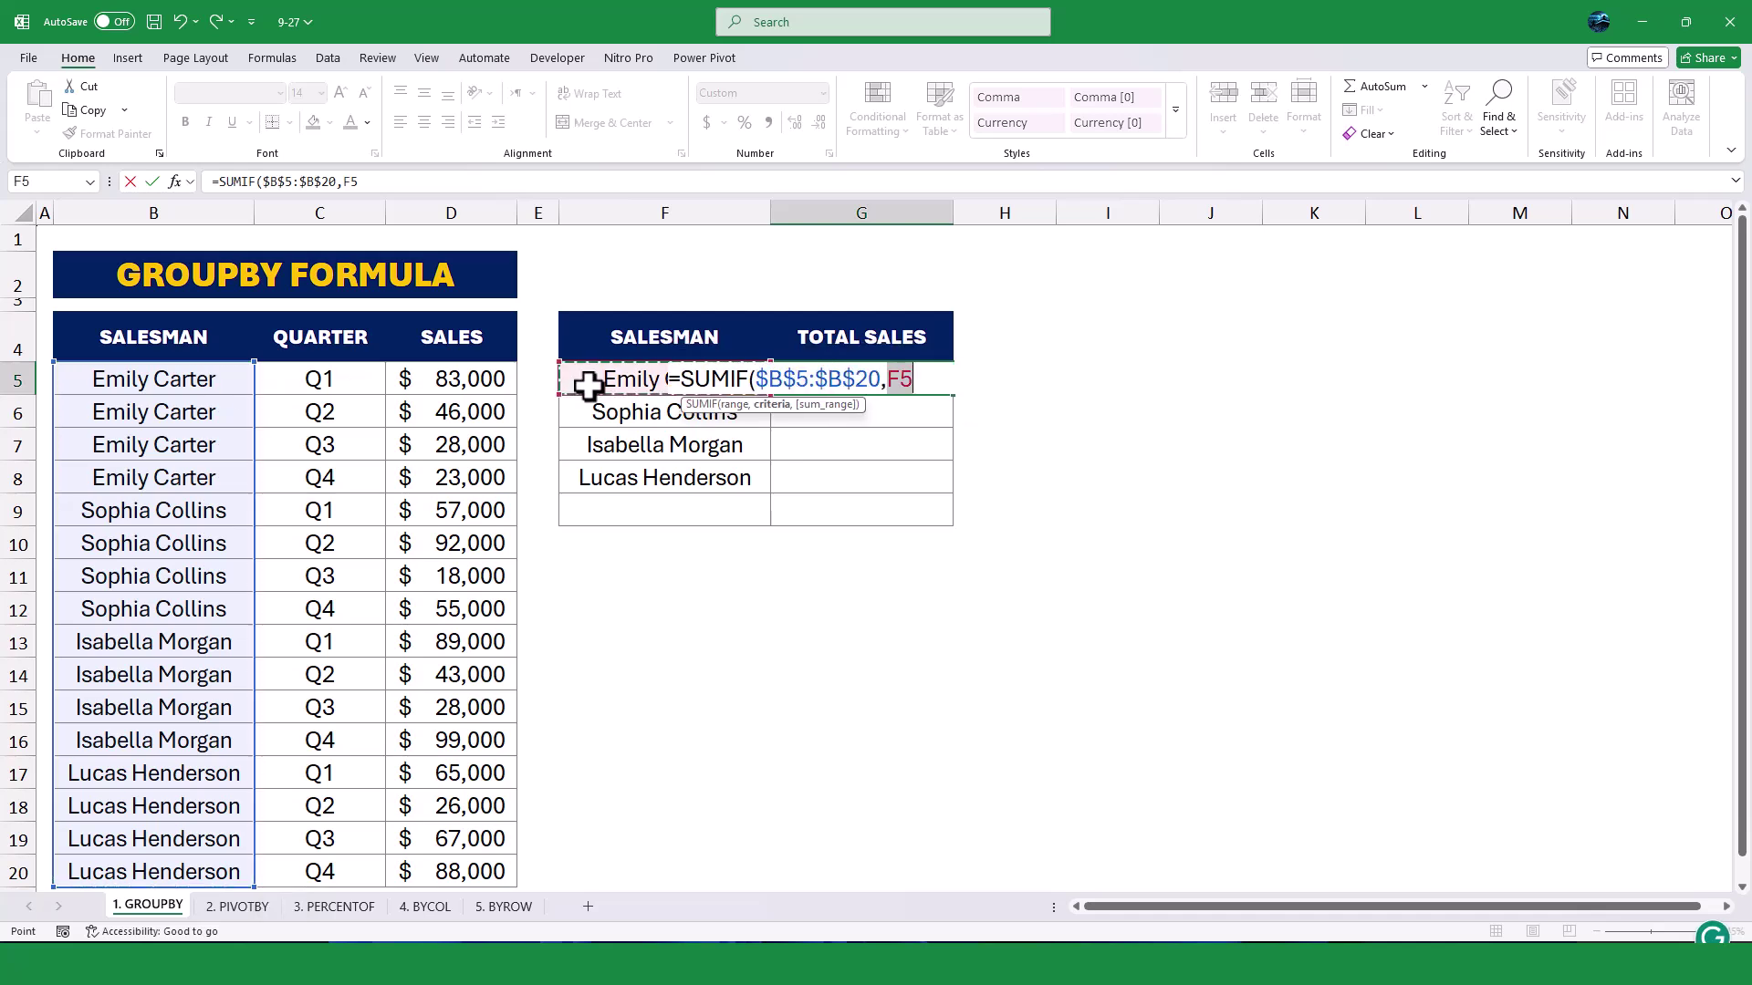
{"action": "type", "text": ","}
{"action": "left_click", "coordinate": [444, 378]}
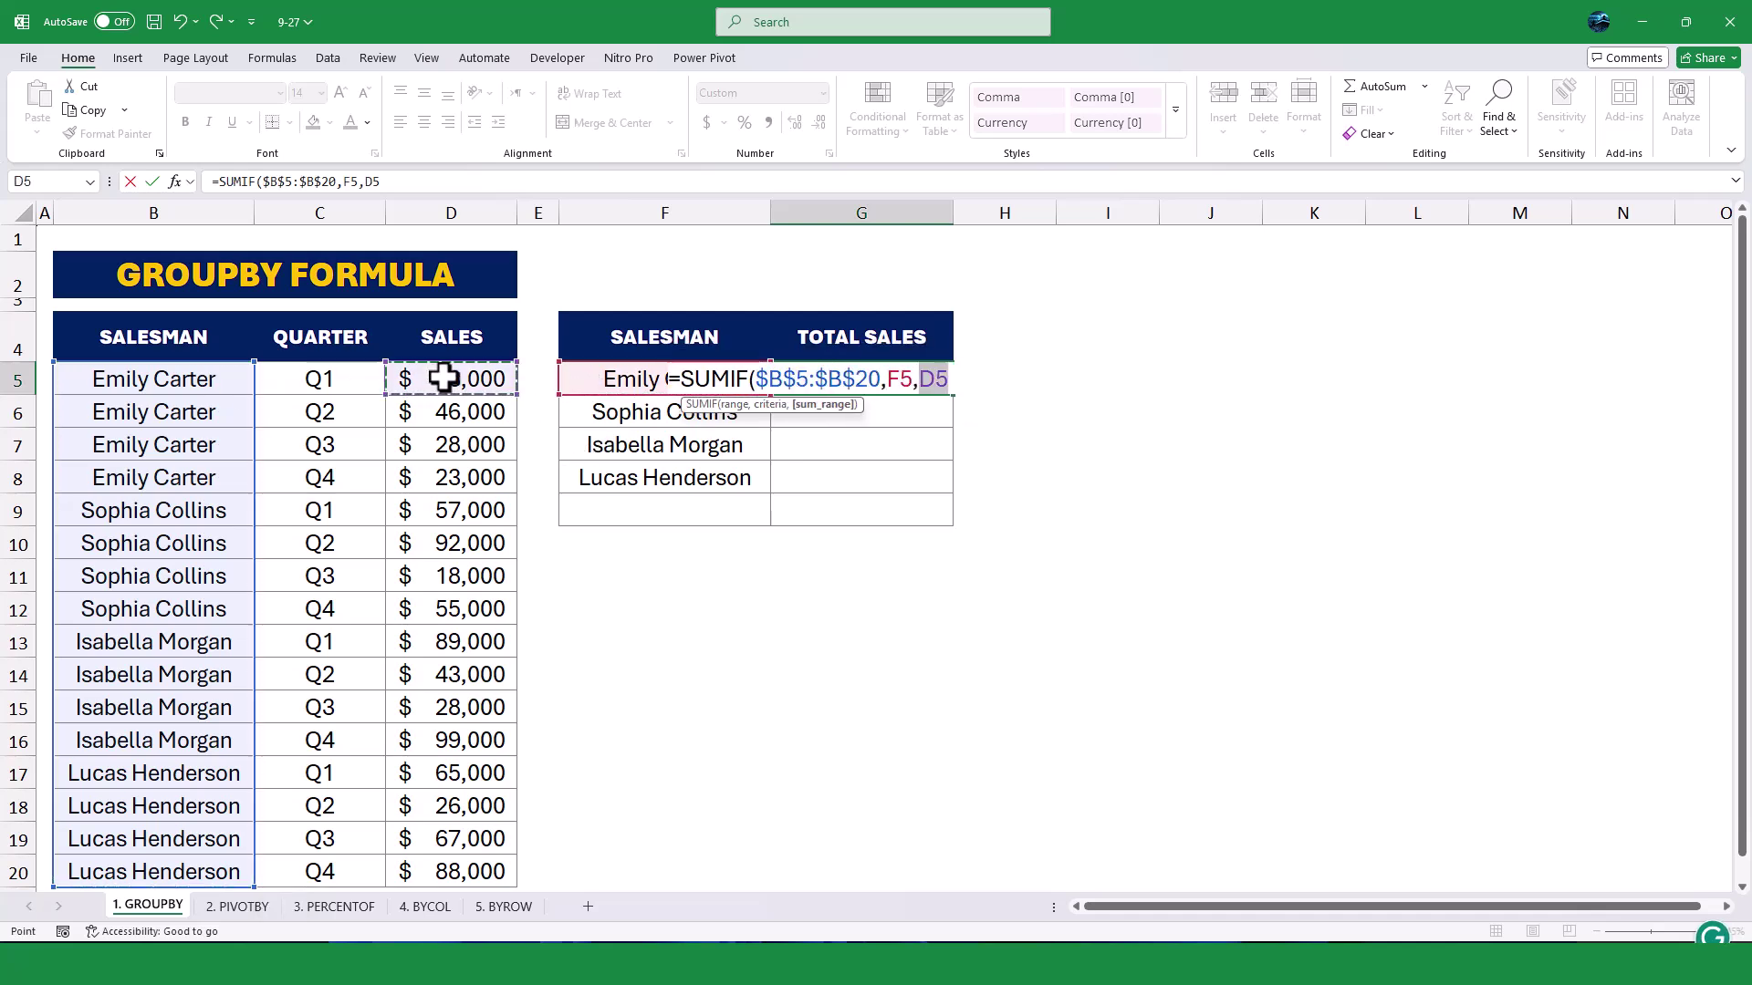
{"action": "key", "text": "ctrl+shift+Down"}
{"action": "key", "text": "F4"}
{"action": "key", "text": "Return"}
{"action": "key", "text": "Up"}
Copy the SUMIF totals down to G8, review them, then clear F5:G8
{"action": "left_click_drag", "start_coordinate": [957, 401], "coordinate": [949, 498]}
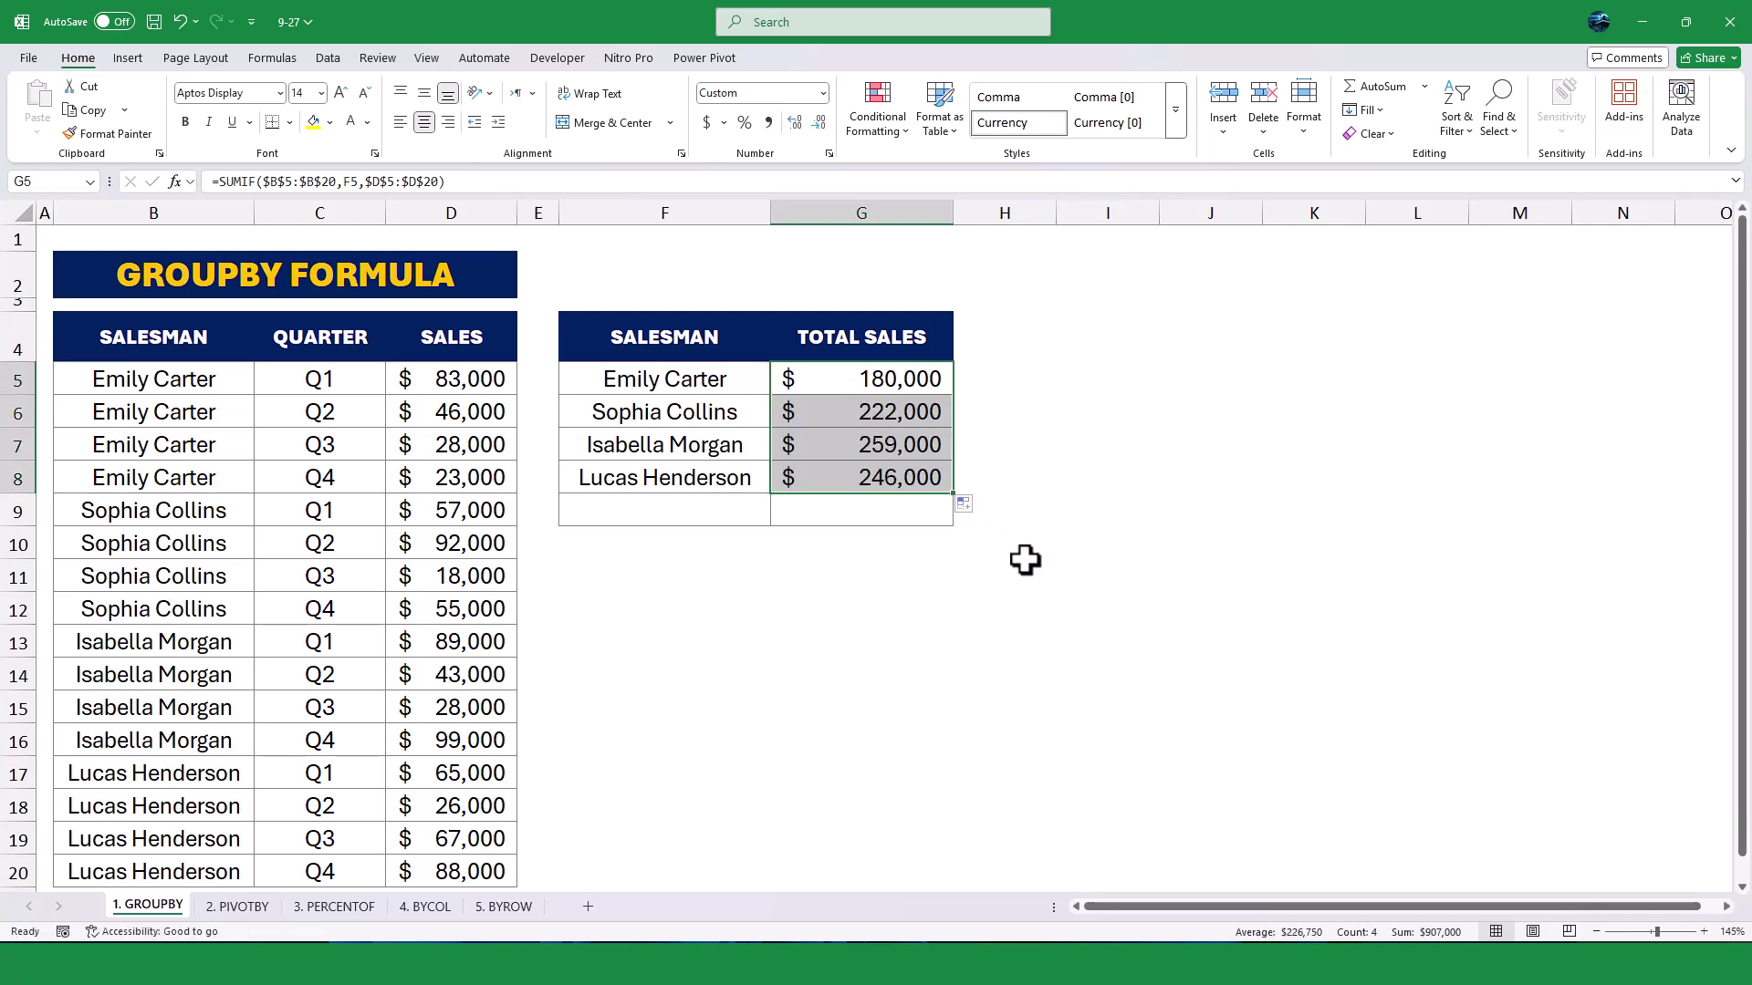
{"action": "left_click", "coordinate": [930, 614]}
{"action": "left_click", "coordinate": [845, 387]}
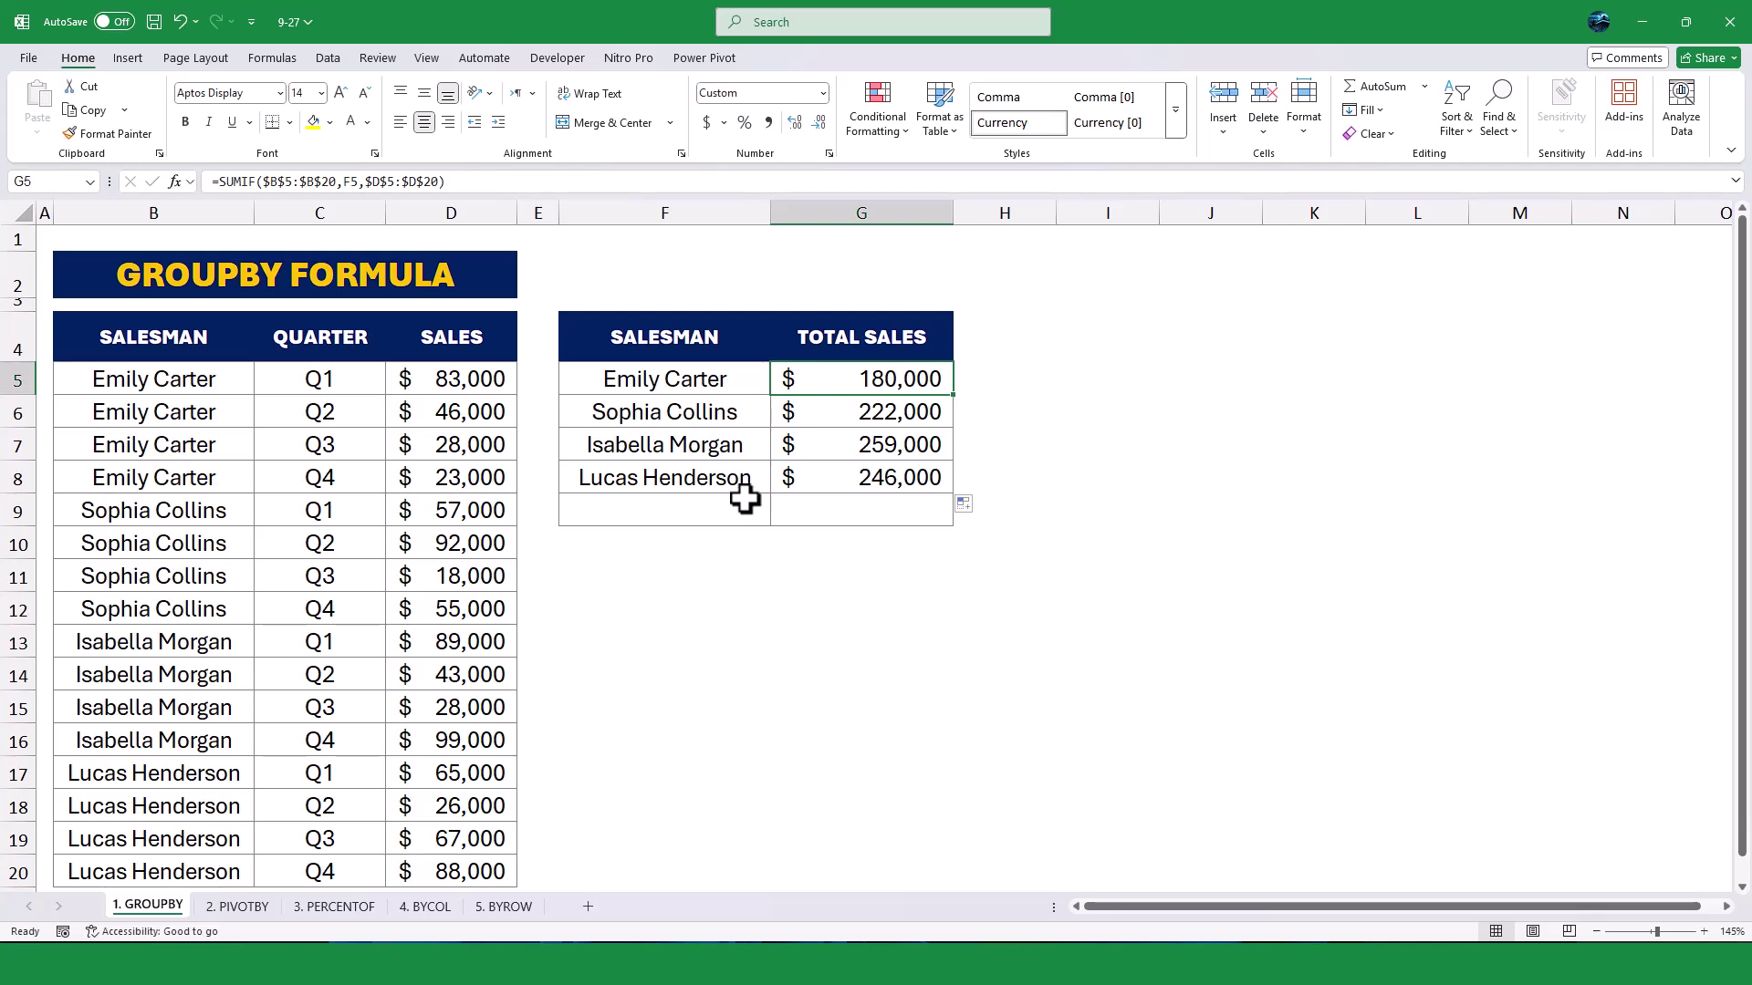
{"action": "left_click_drag", "start_coordinate": [685, 376], "coordinate": [876, 478]}
{"action": "key", "text": "Delete"}
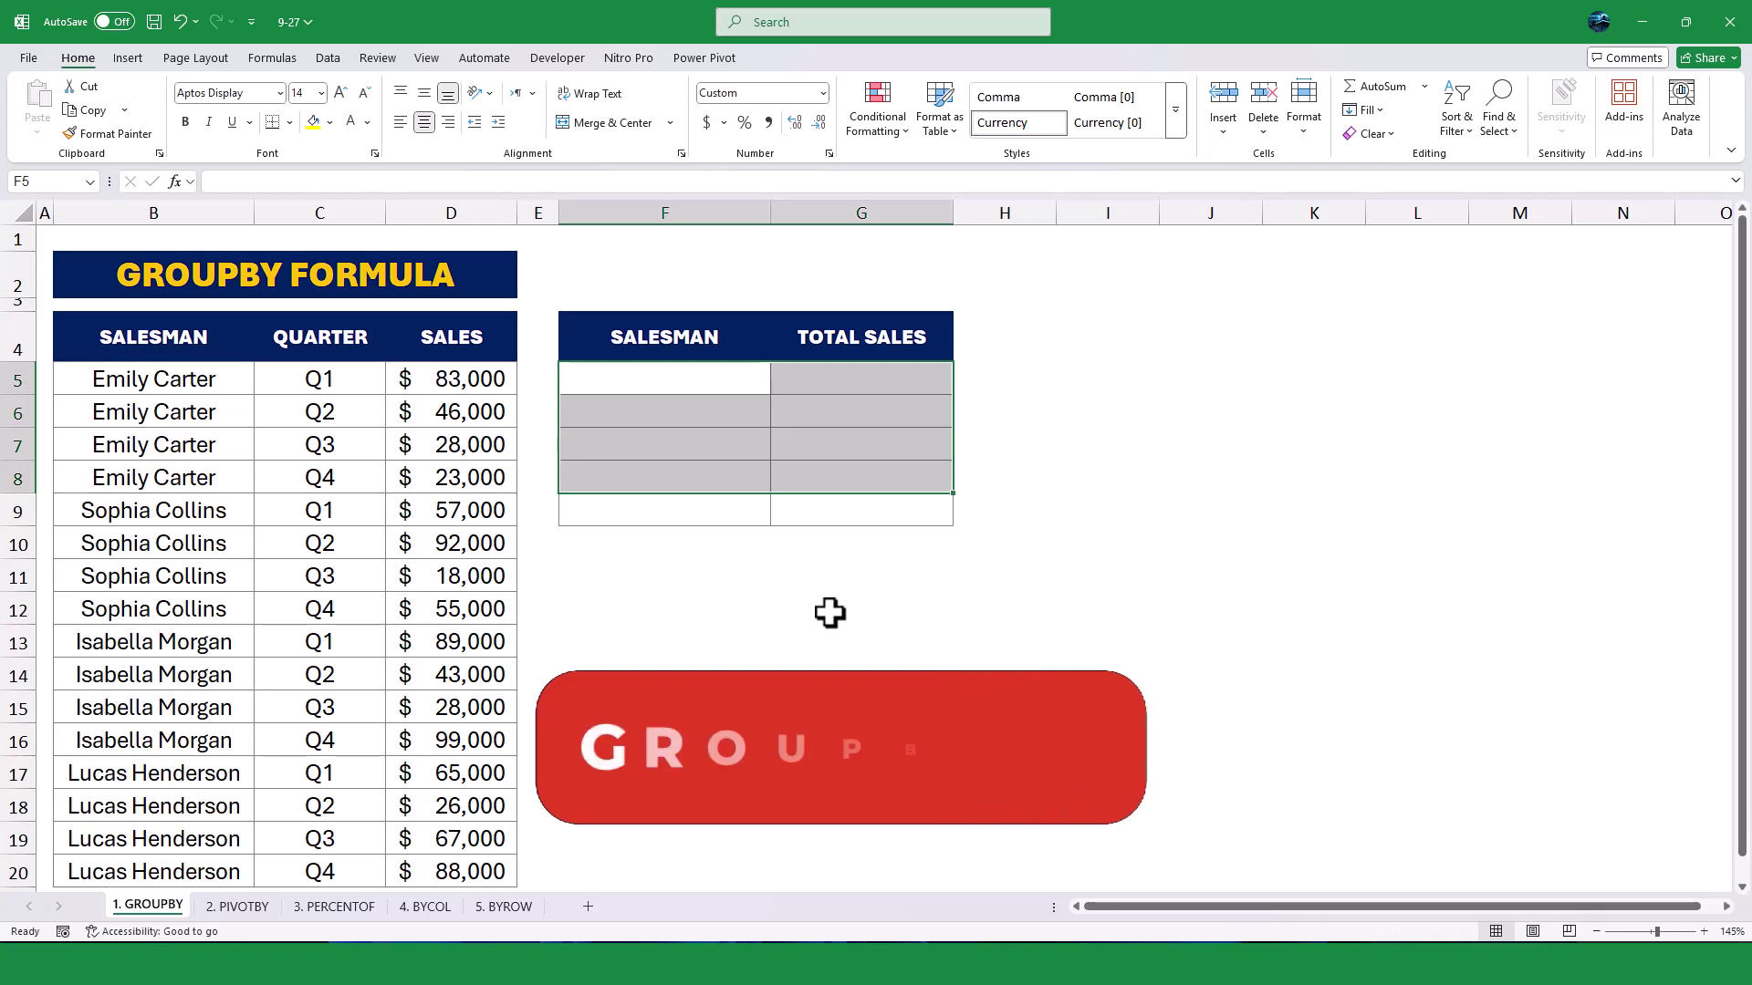
Enter =GROUPBY(B5:B20,D5:D20,SUM) in F5 to total sales per salesman
{"action": "left_click", "coordinate": [664, 385]}
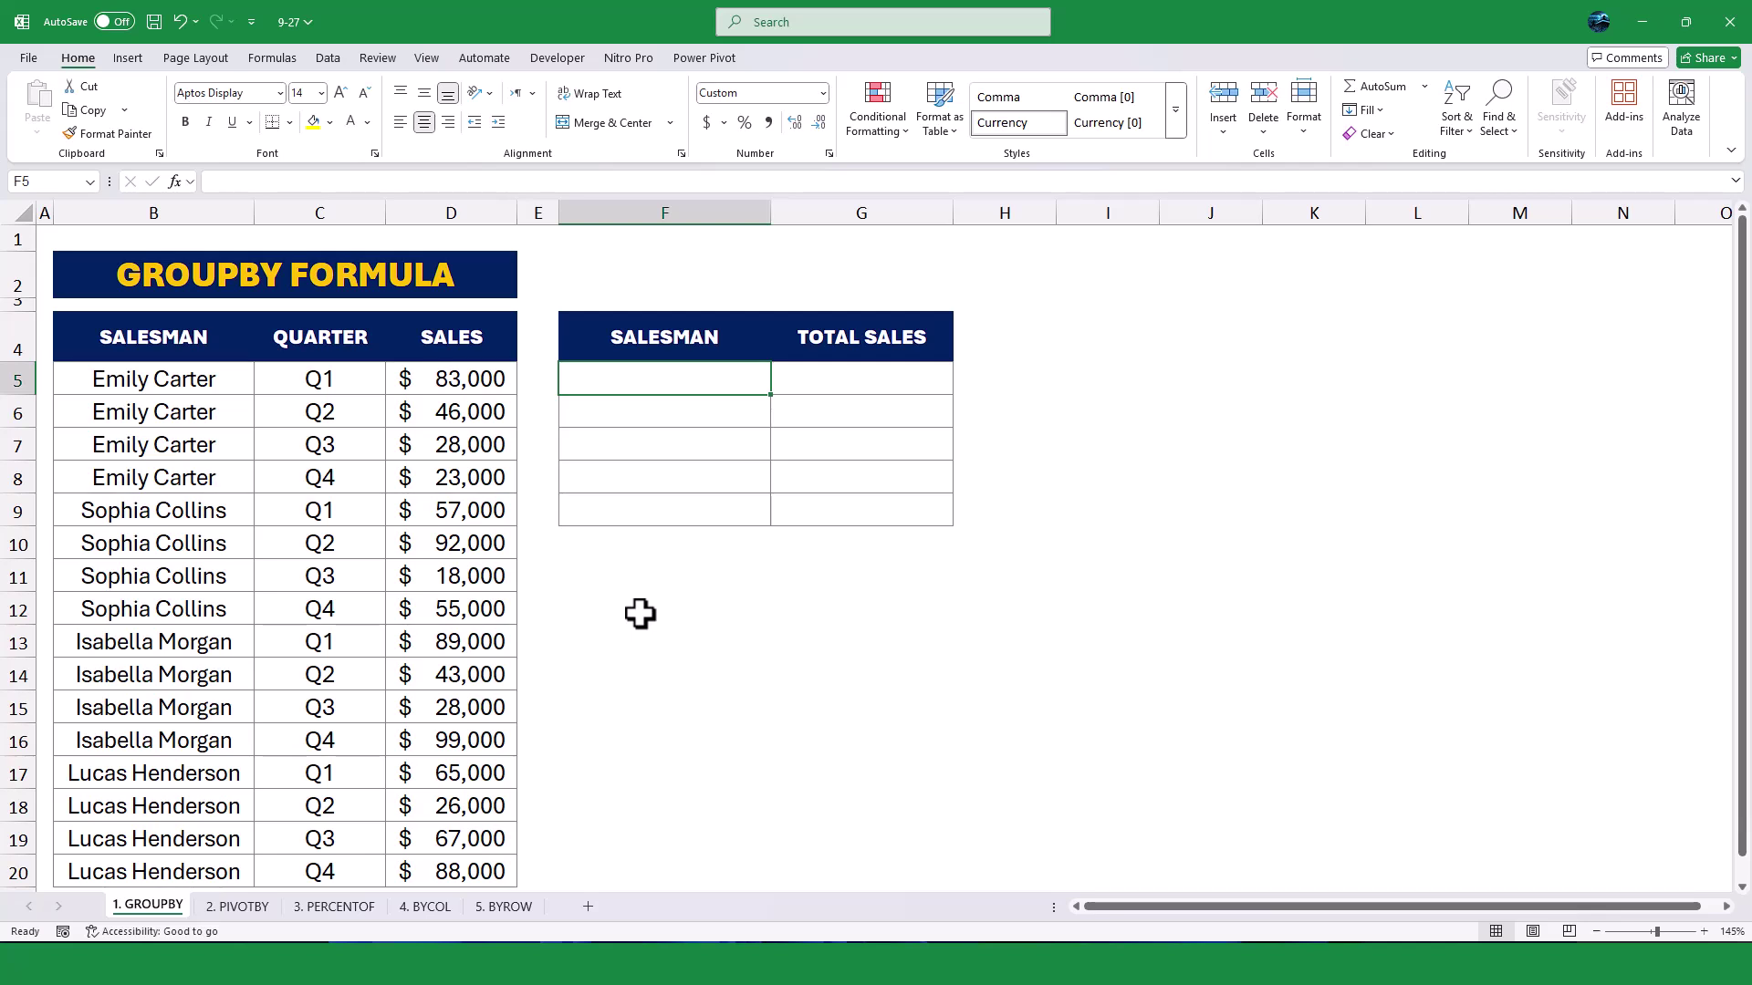
{"action": "type", "text": "=GROUPBY("}
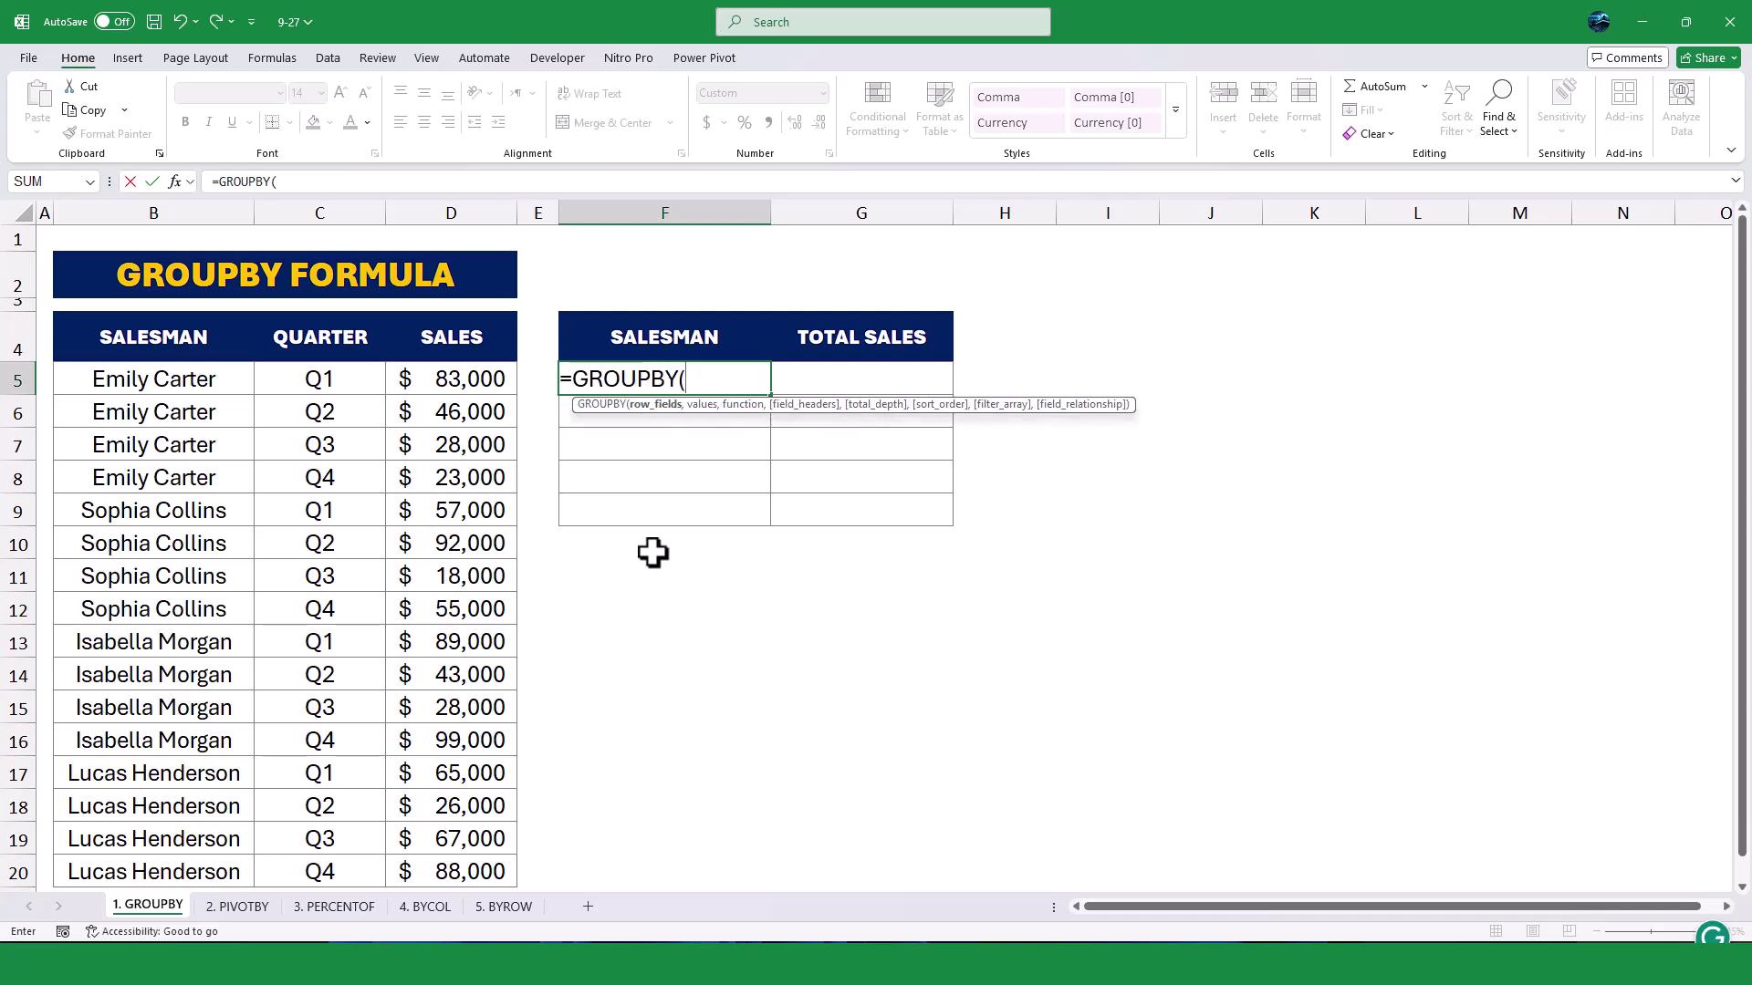
{"action": "left_click", "coordinate": [204, 379]}
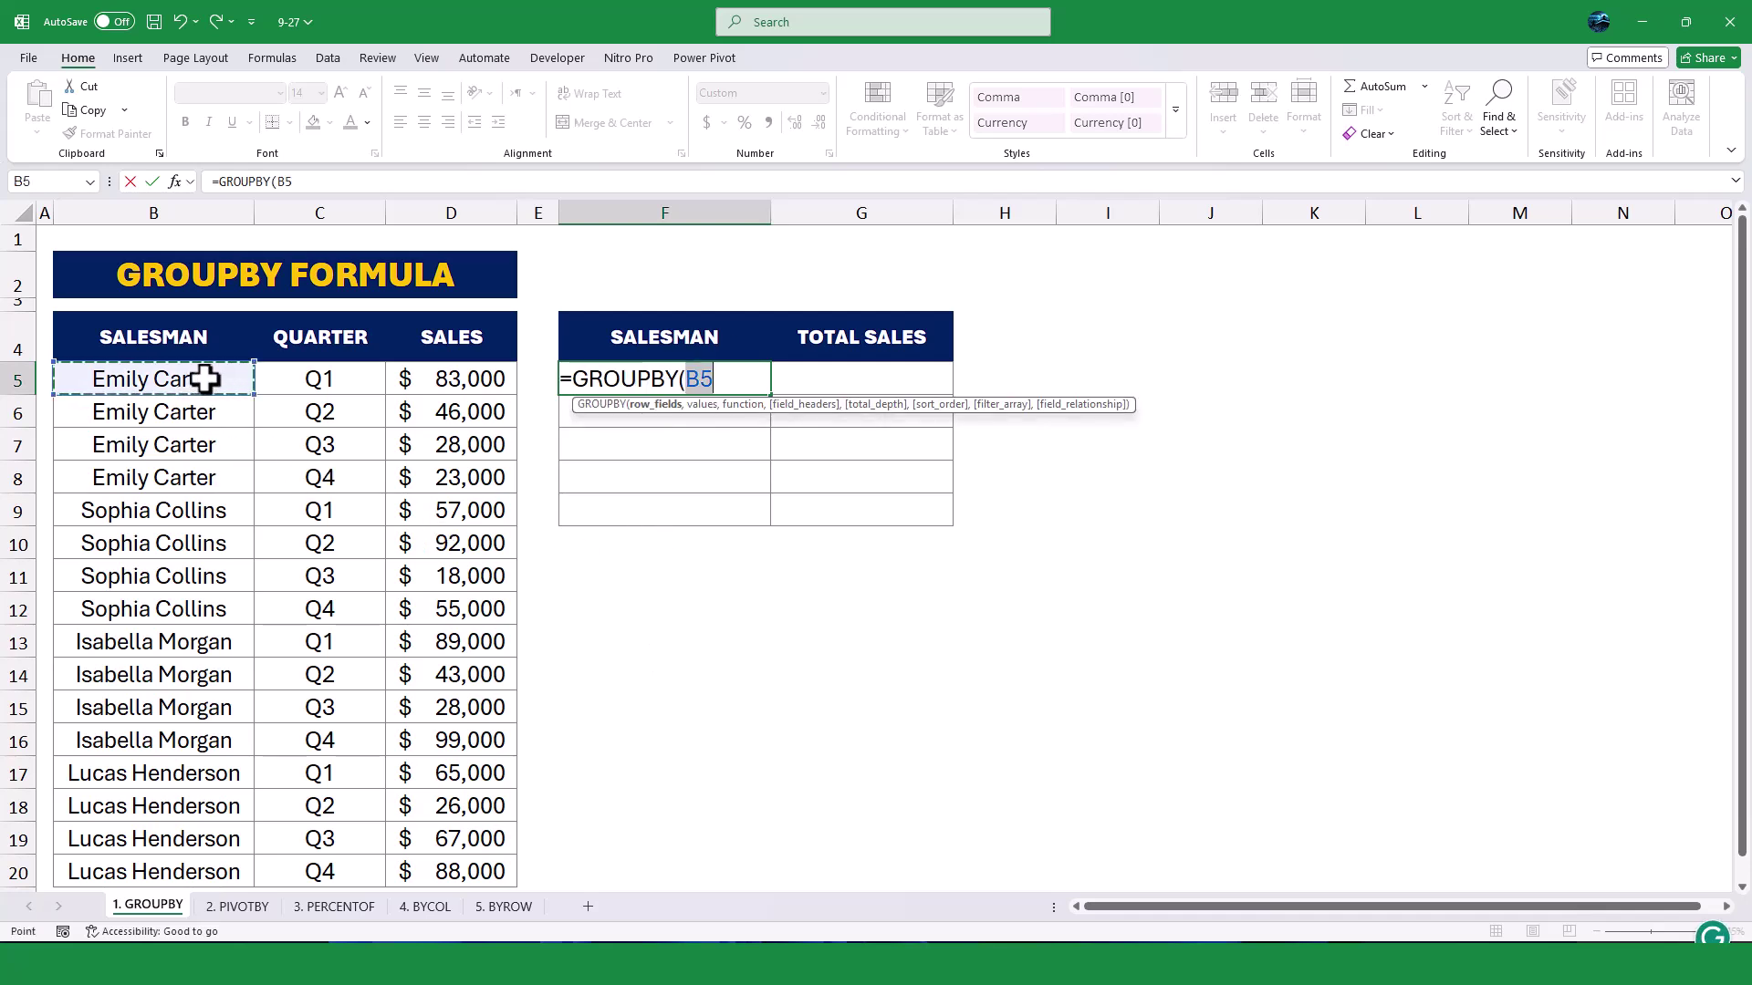
{"action": "key", "text": "ctrl+shift+Down"}
{"action": "type", "text": ","}
{"action": "left_click", "coordinate": [431, 374]}
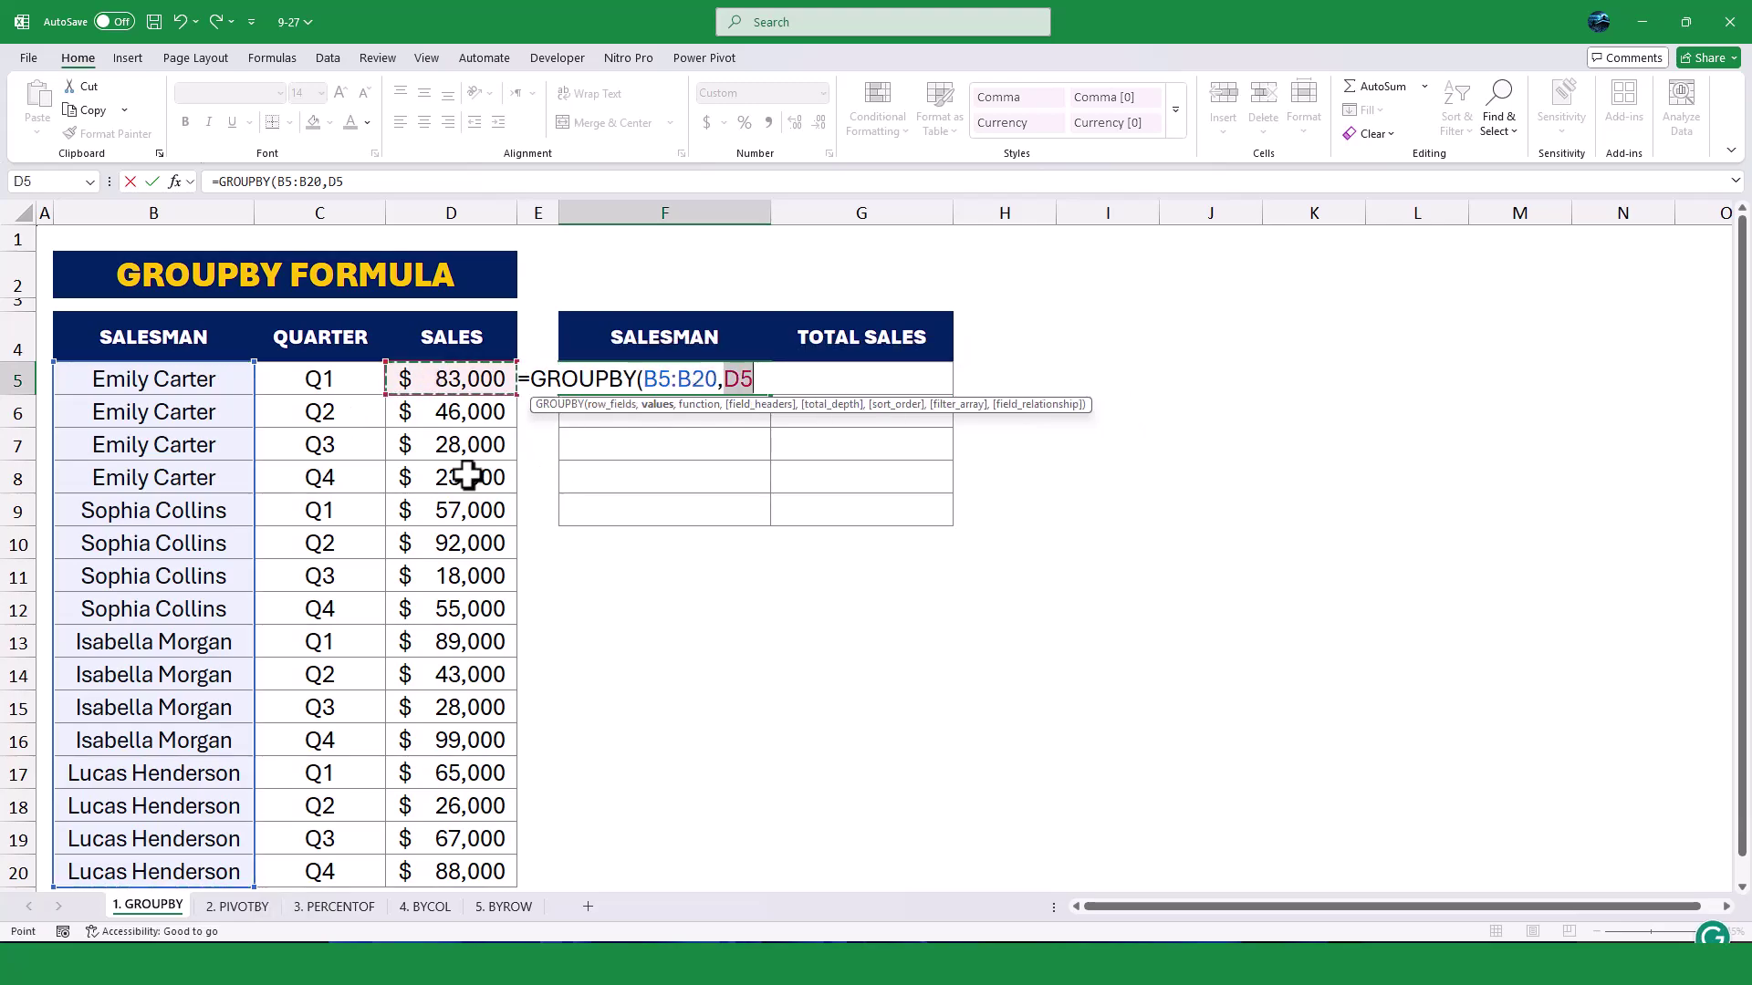
{"action": "key", "text": "ctrl+shift+Down"}
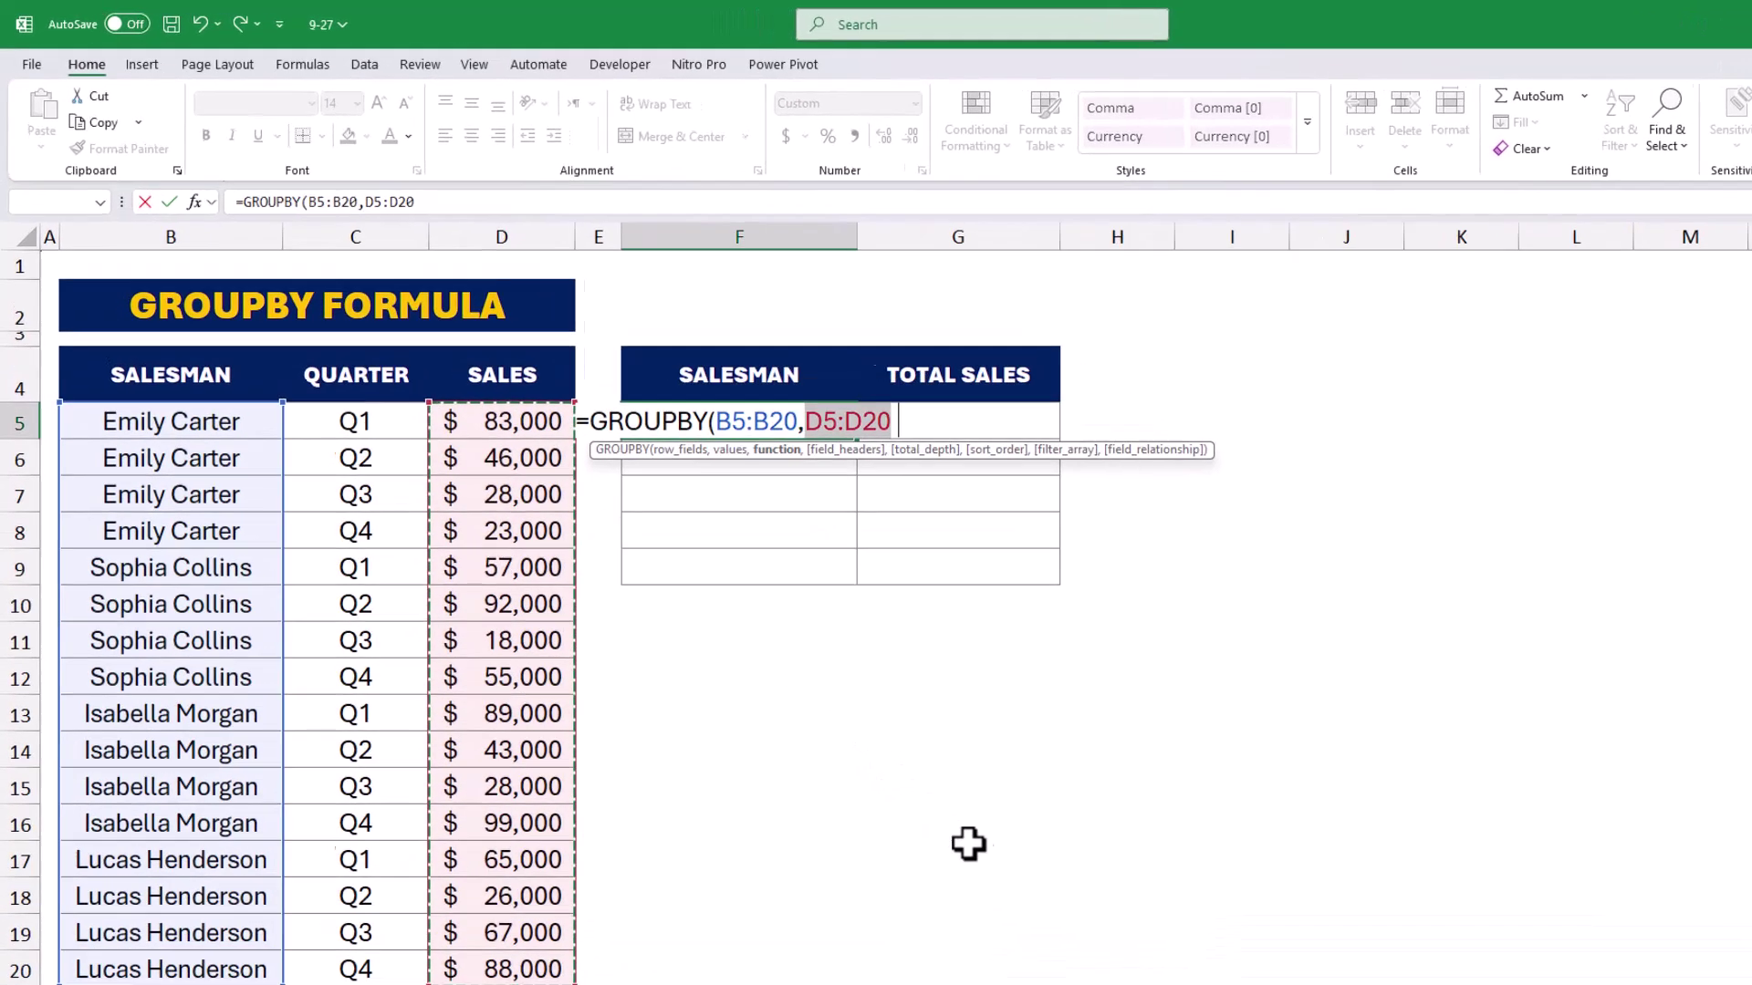
{"action": "type", "text": ","}
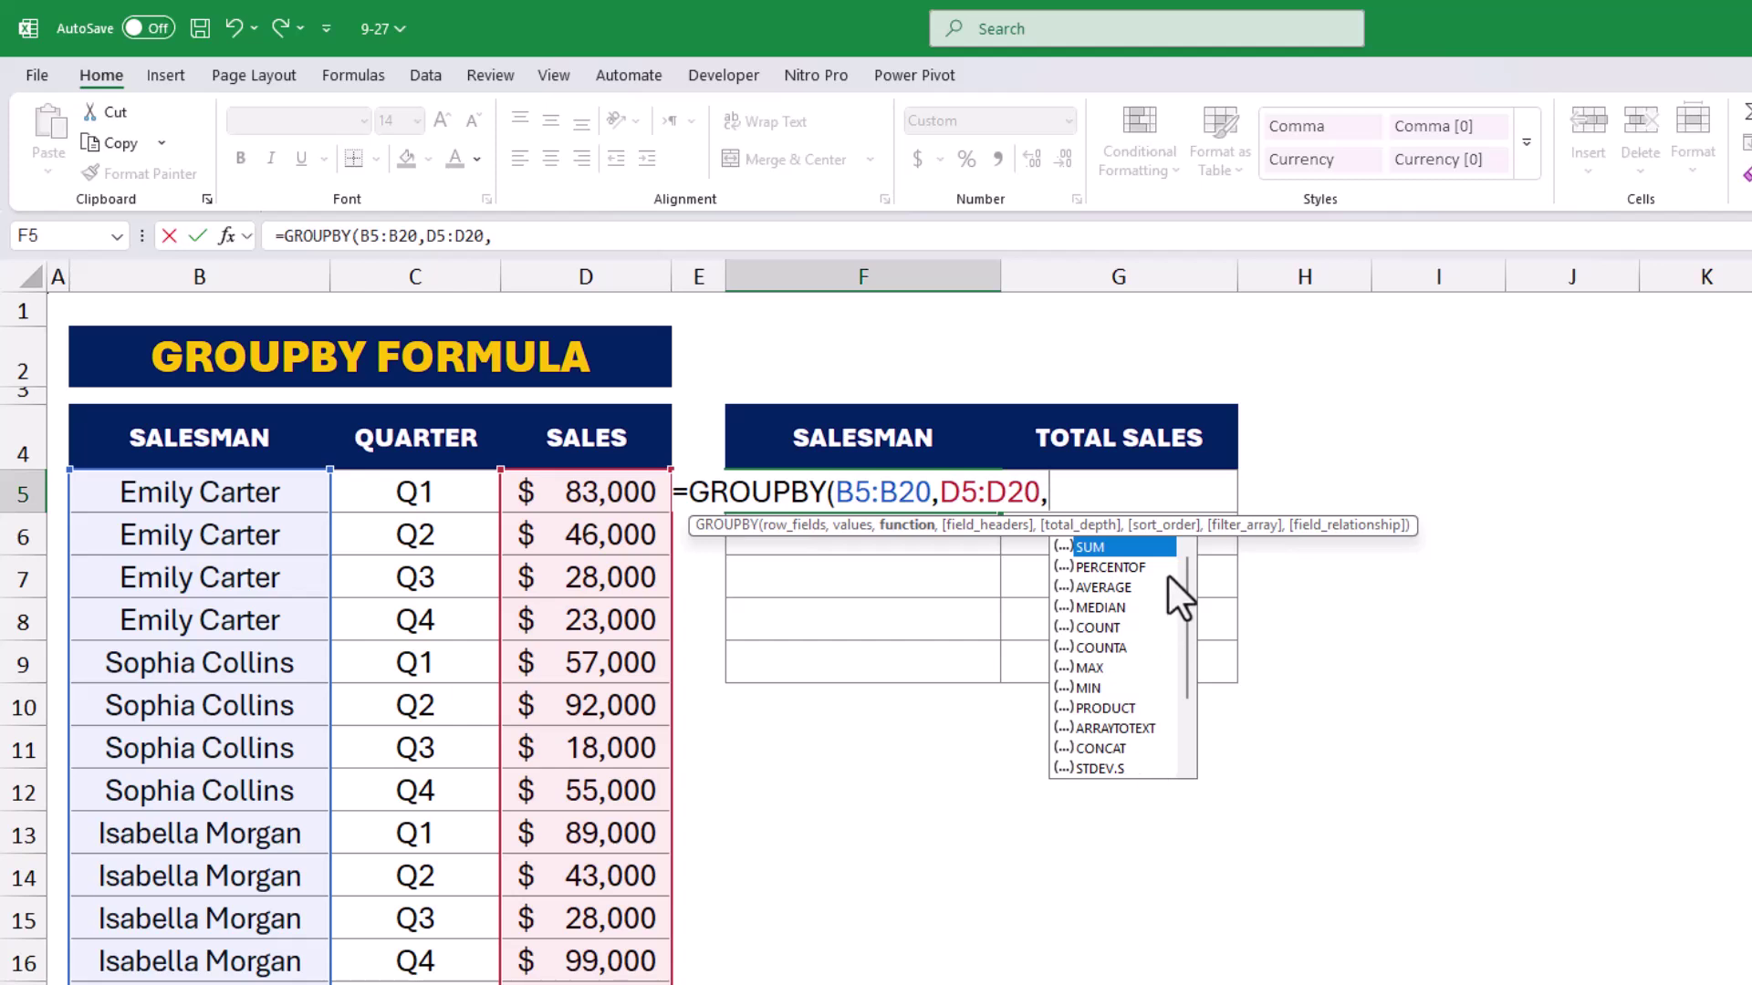
{"action": "key", "text": "Tab"}
{"action": "type", "text": ")"}
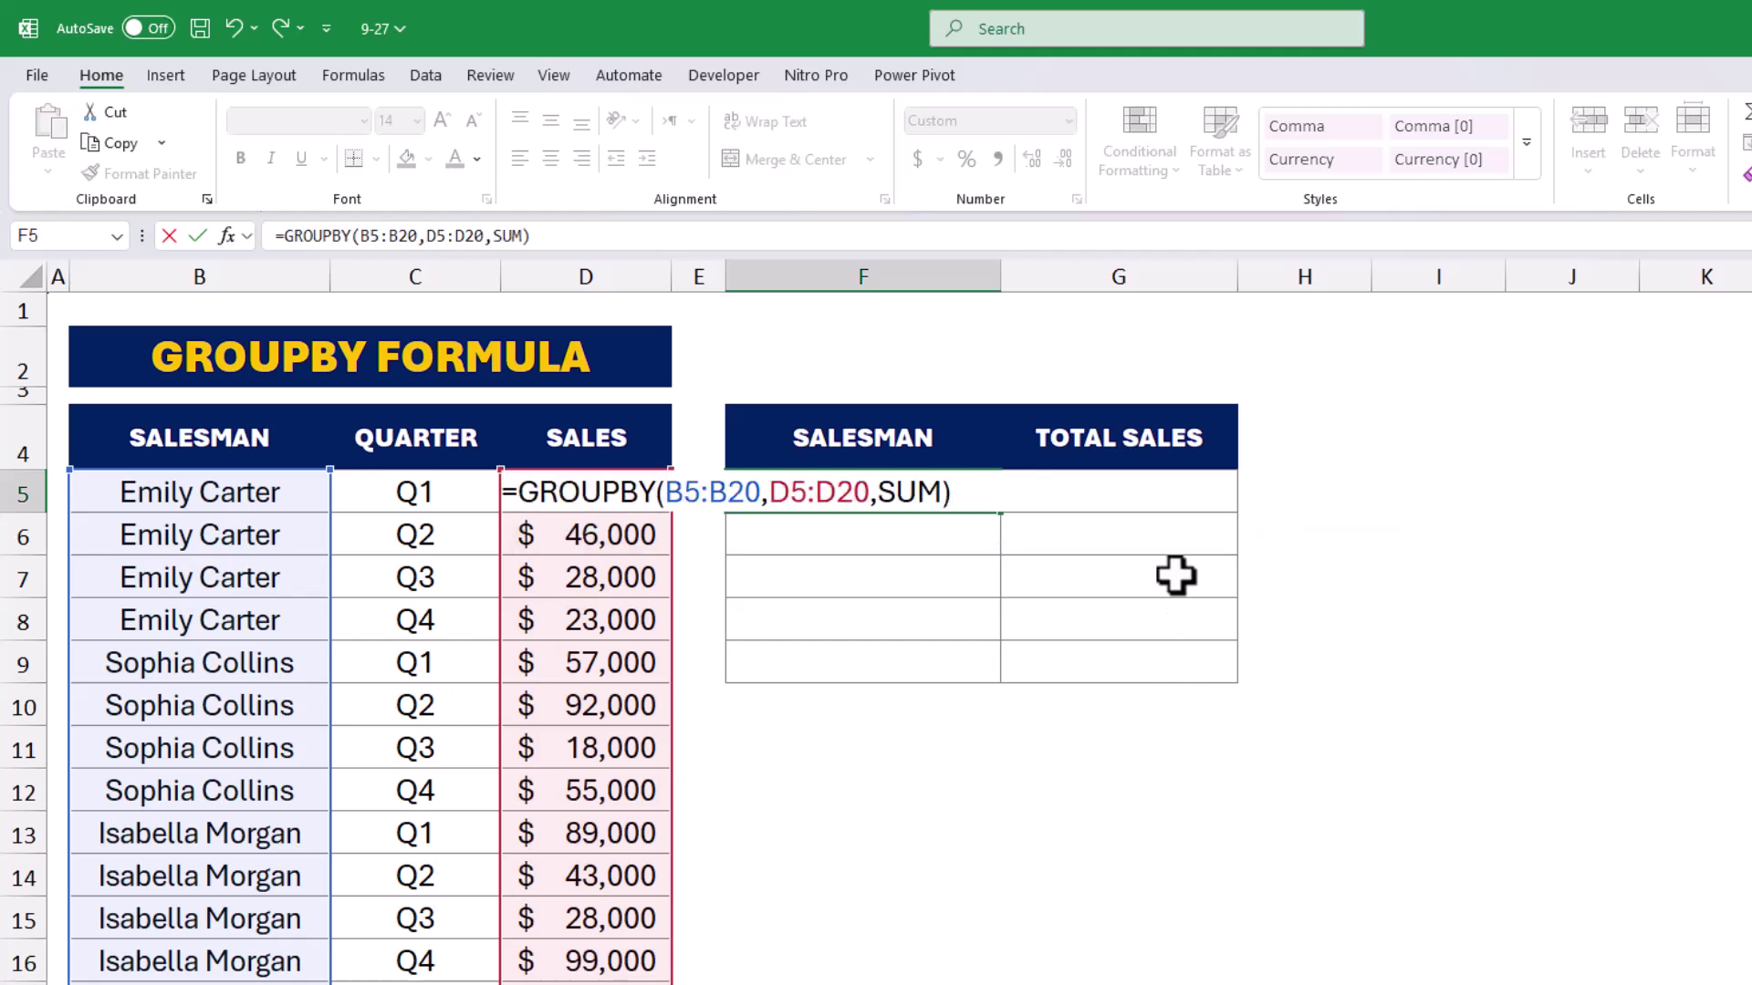
{"action": "key", "text": "ctrl+Return"}
Make the F9:G9 Total row of $907,000 bold
{"action": "left_click", "coordinate": [1266, 915]}
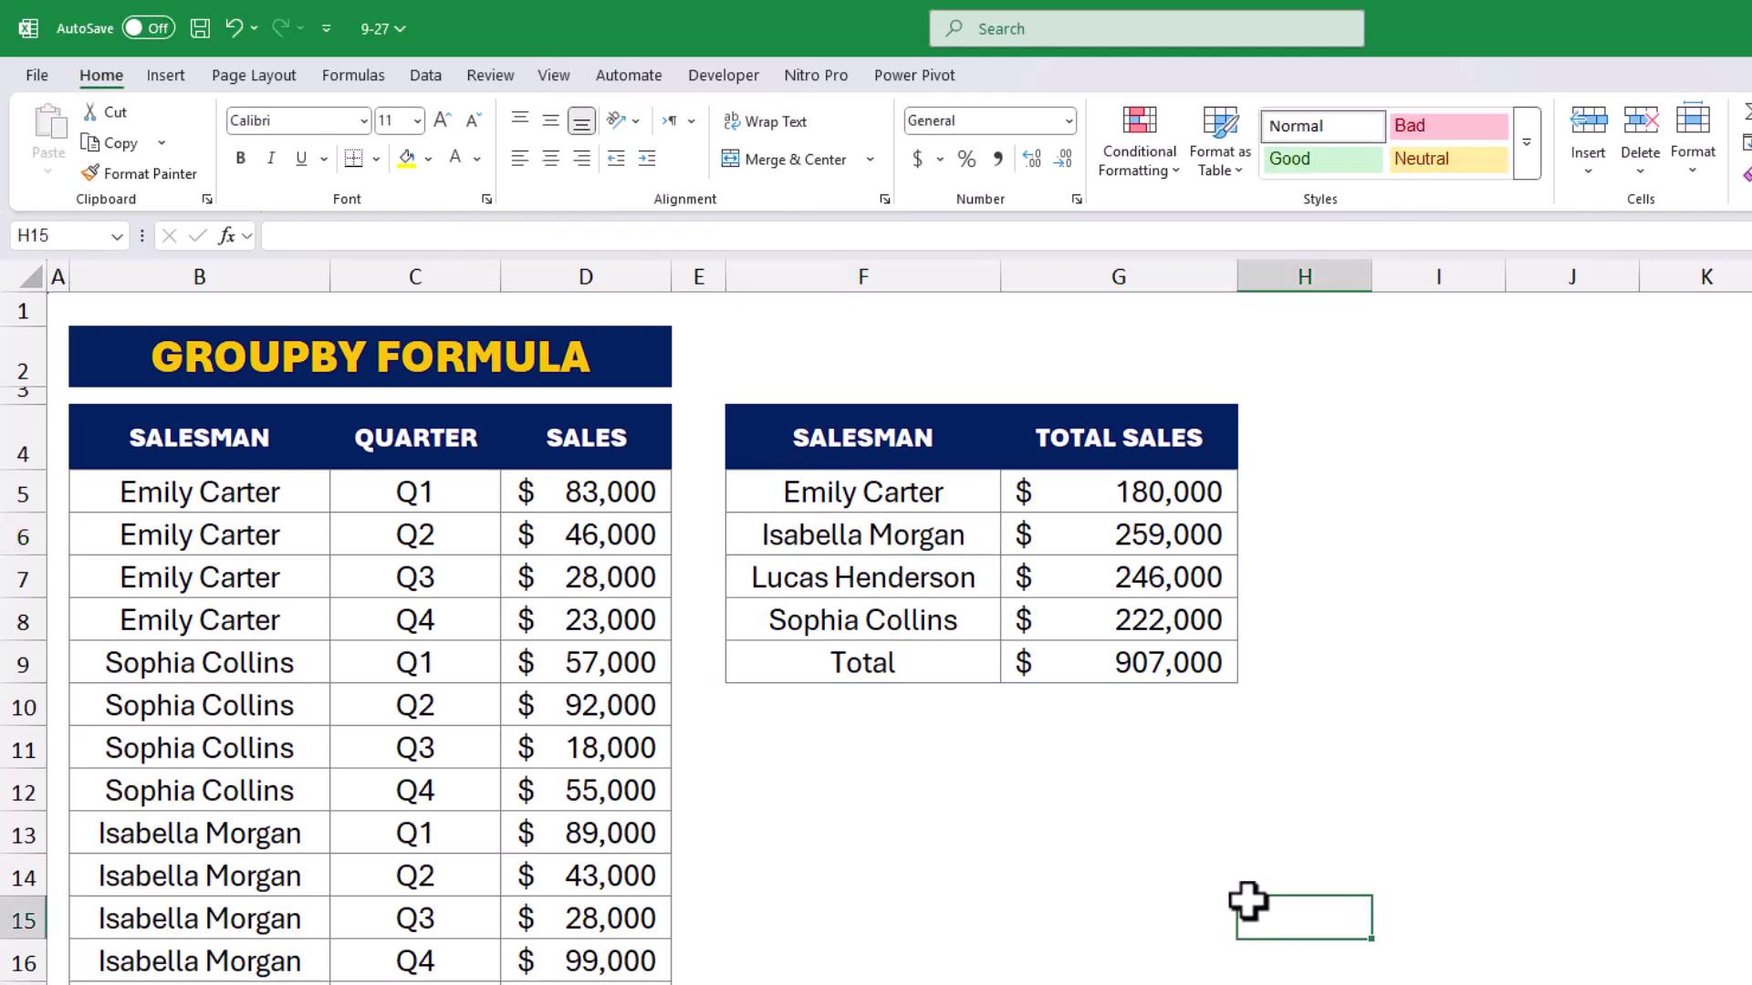
{"action": "left_click_drag", "start_coordinate": [836, 662], "coordinate": [1091, 656]}
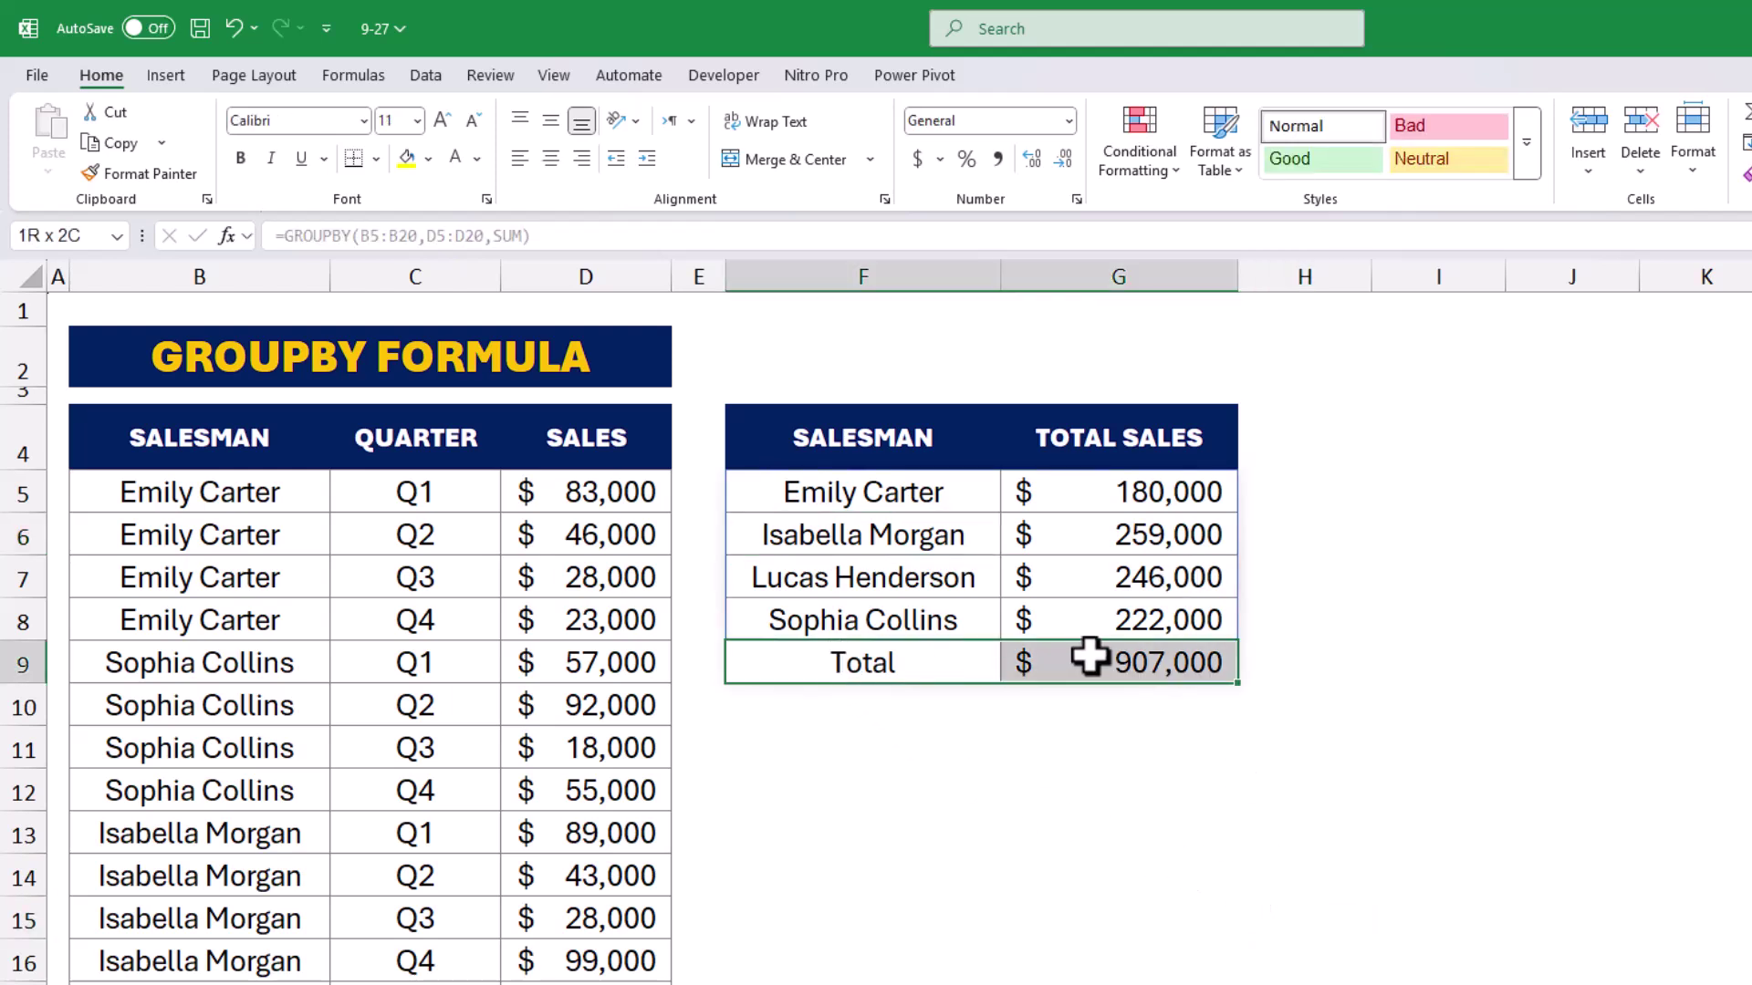
{"action": "left_click", "coordinate": [240, 158]}
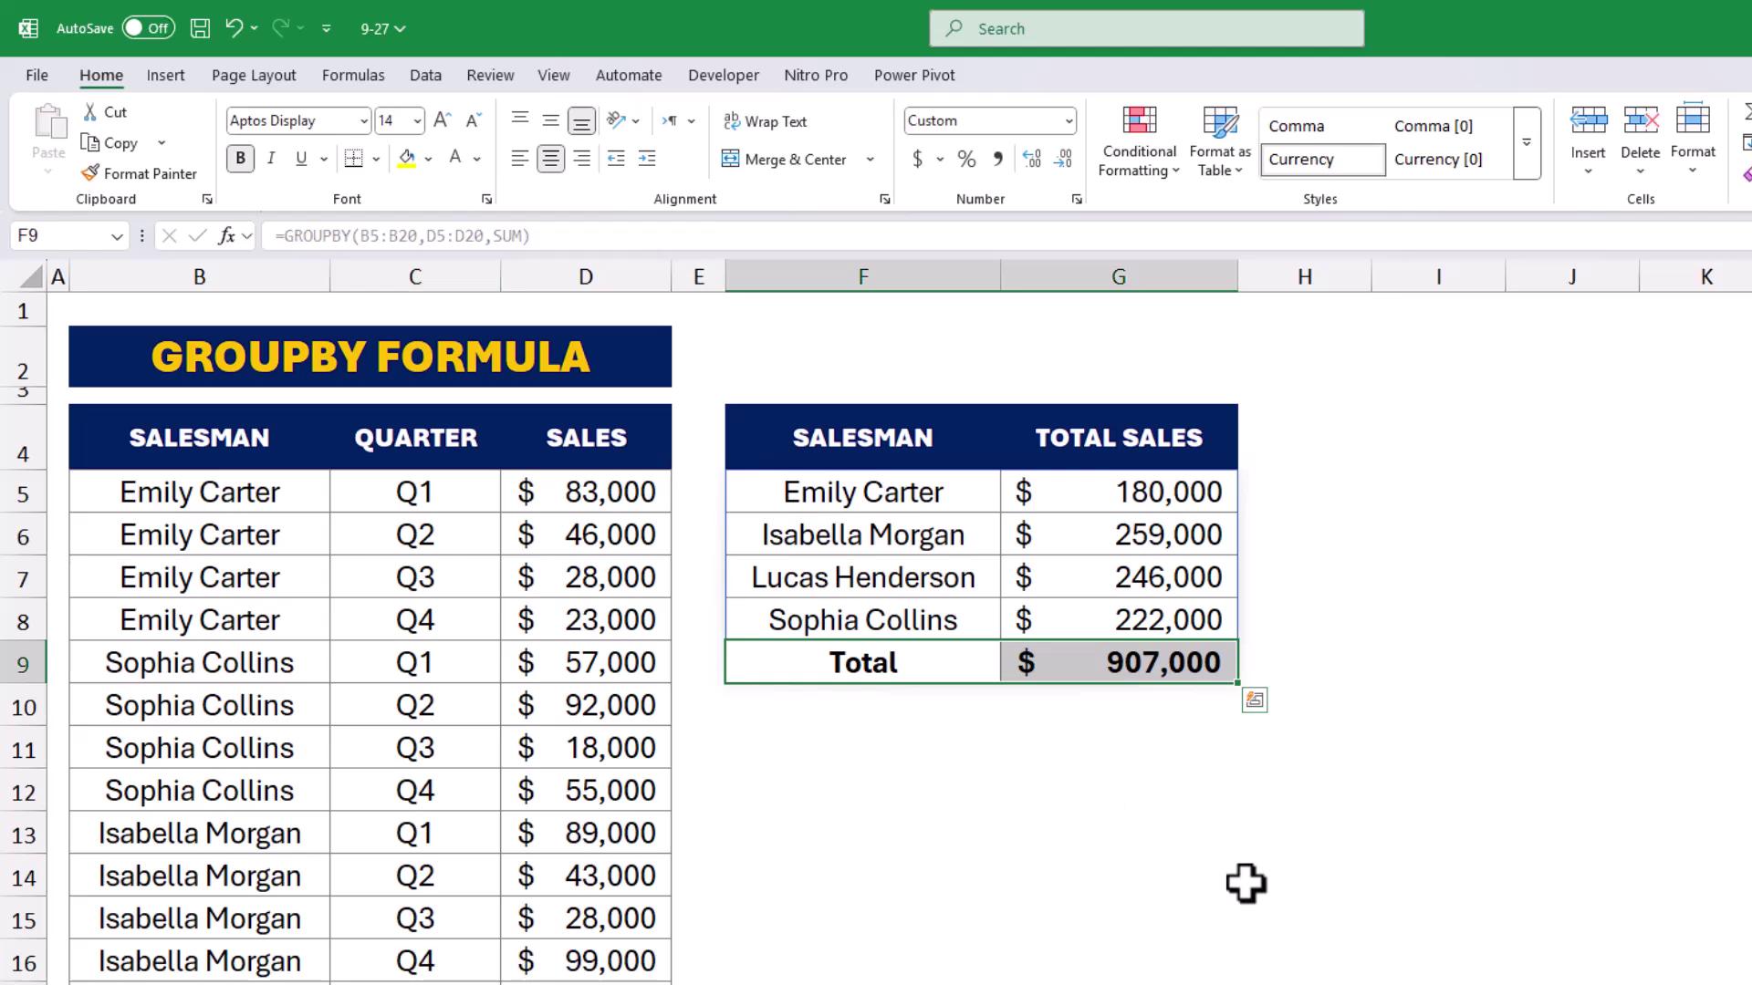
{"action": "left_click", "coordinate": [1273, 909]}
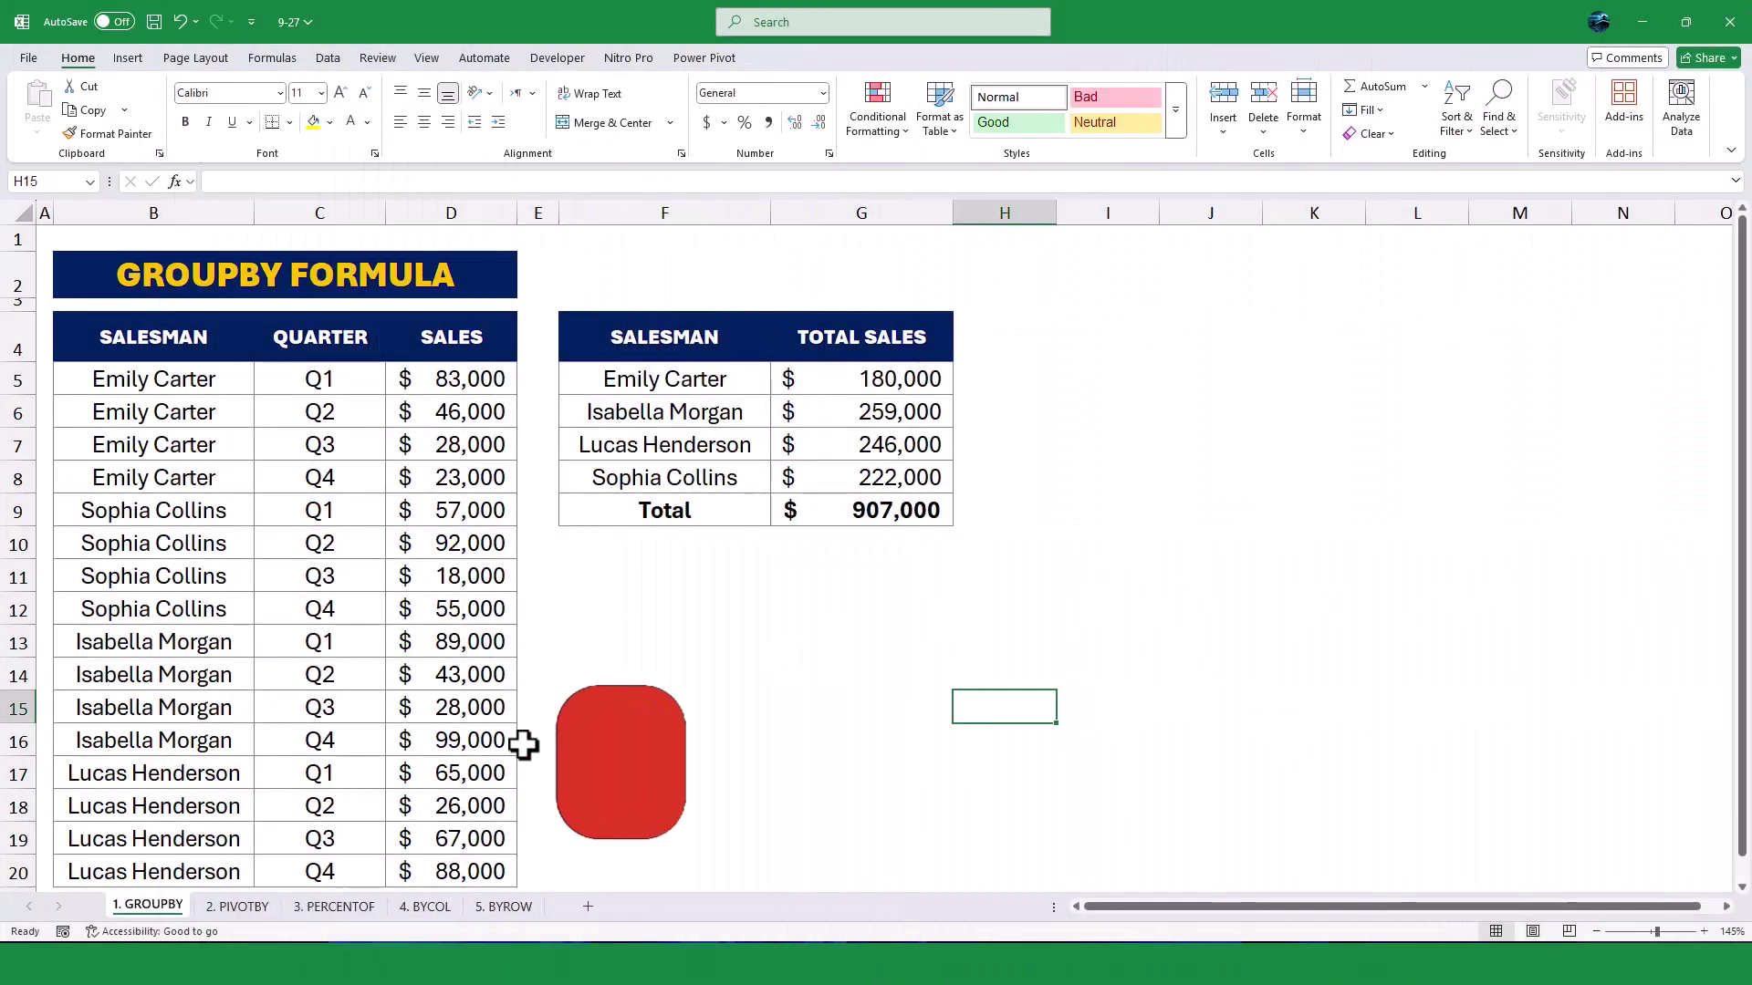
Switch to the 2. PIVOTBY sheet and select the output table's header cell G4
{"action": "left_click", "coordinate": [239, 905]}
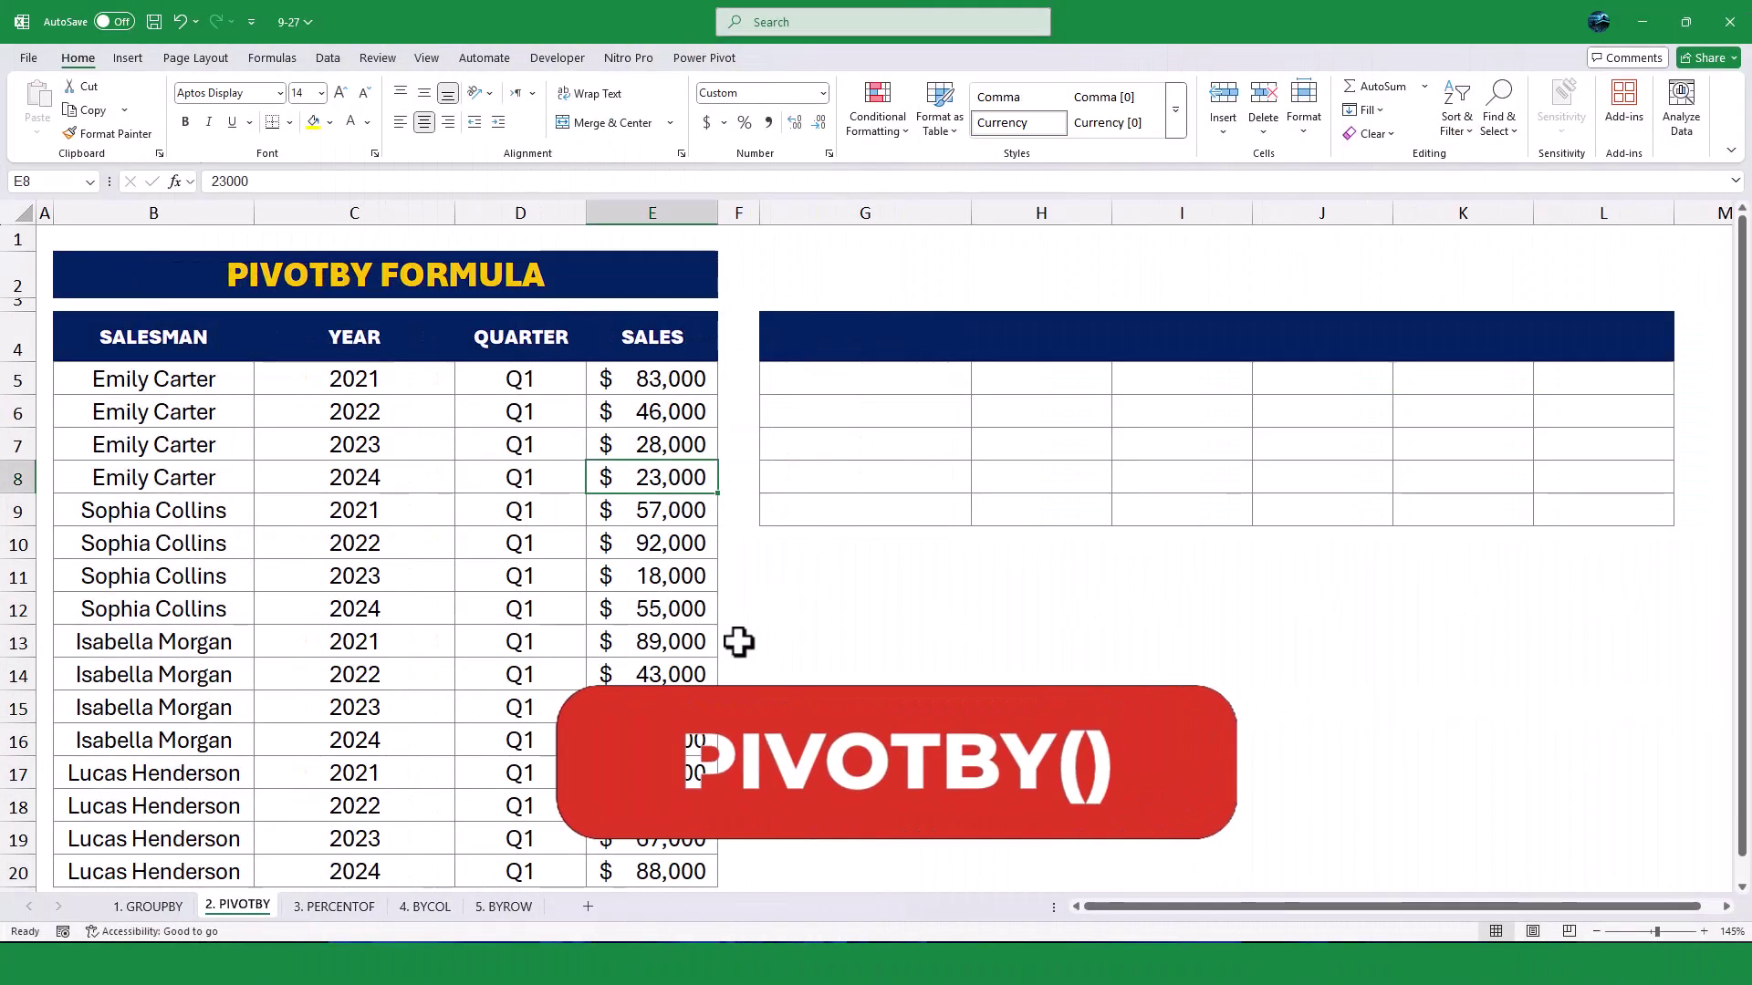
{"action": "left_click", "coordinate": [907, 638]}
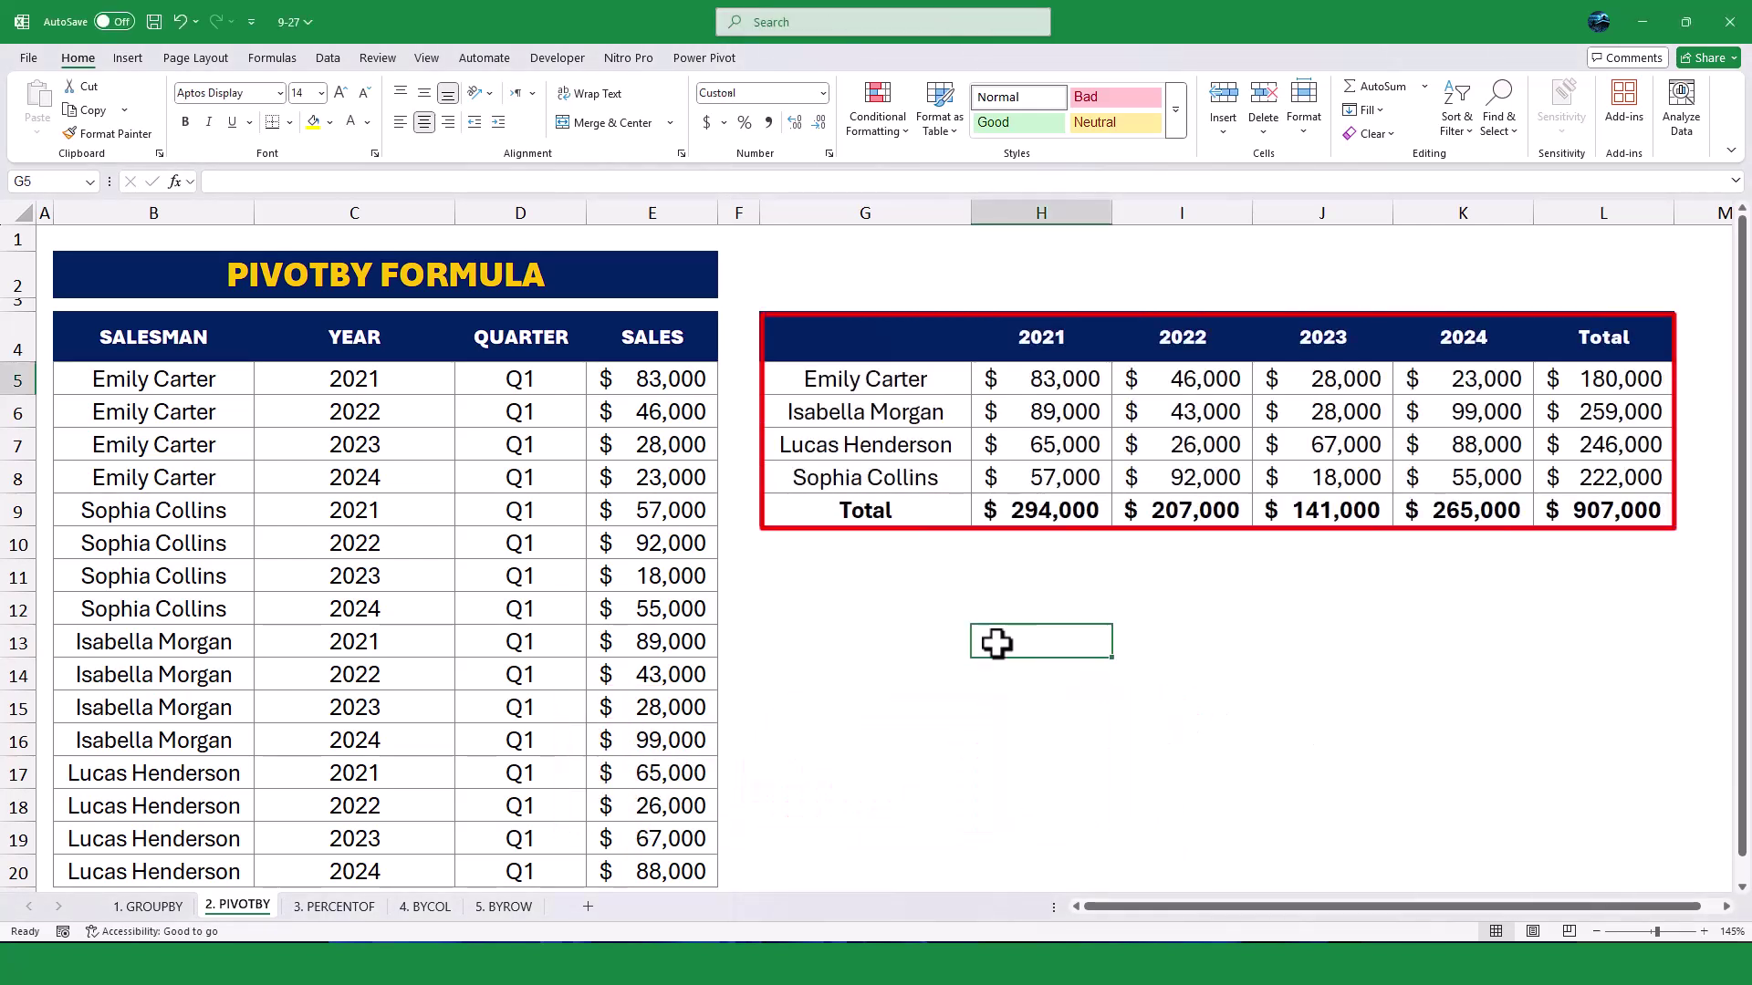
{"action": "key", "text": "Up"}
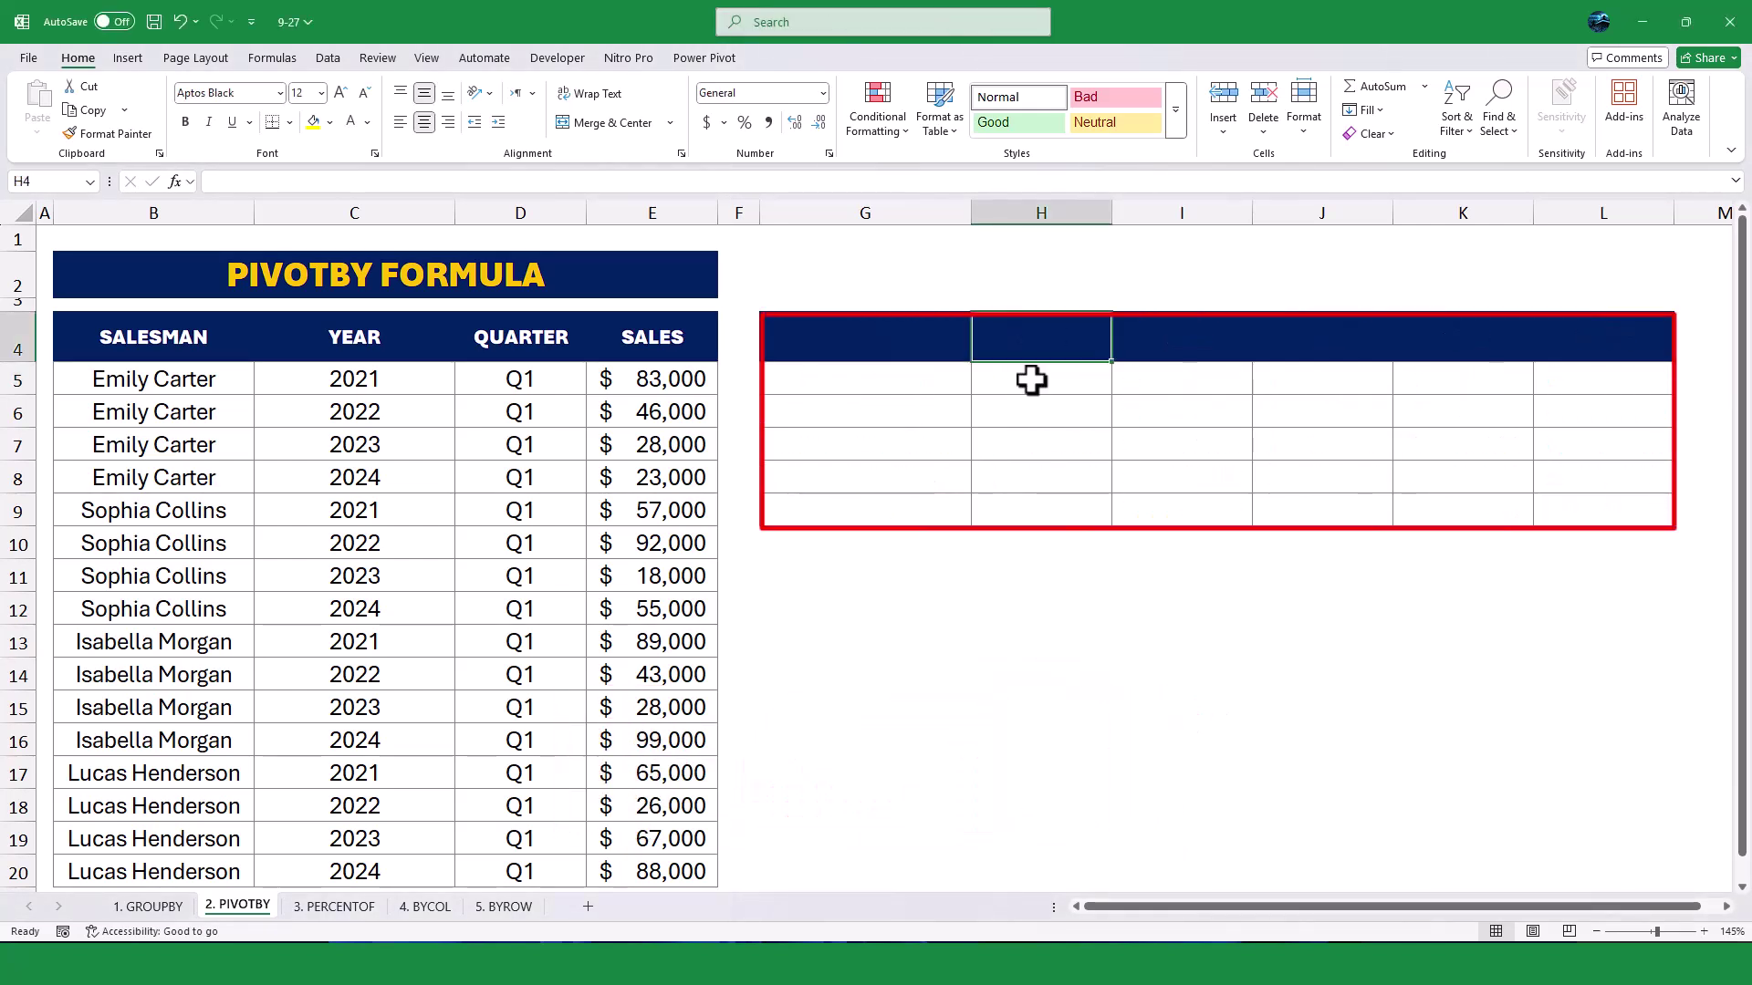
{"action": "left_click", "coordinate": [891, 402]}
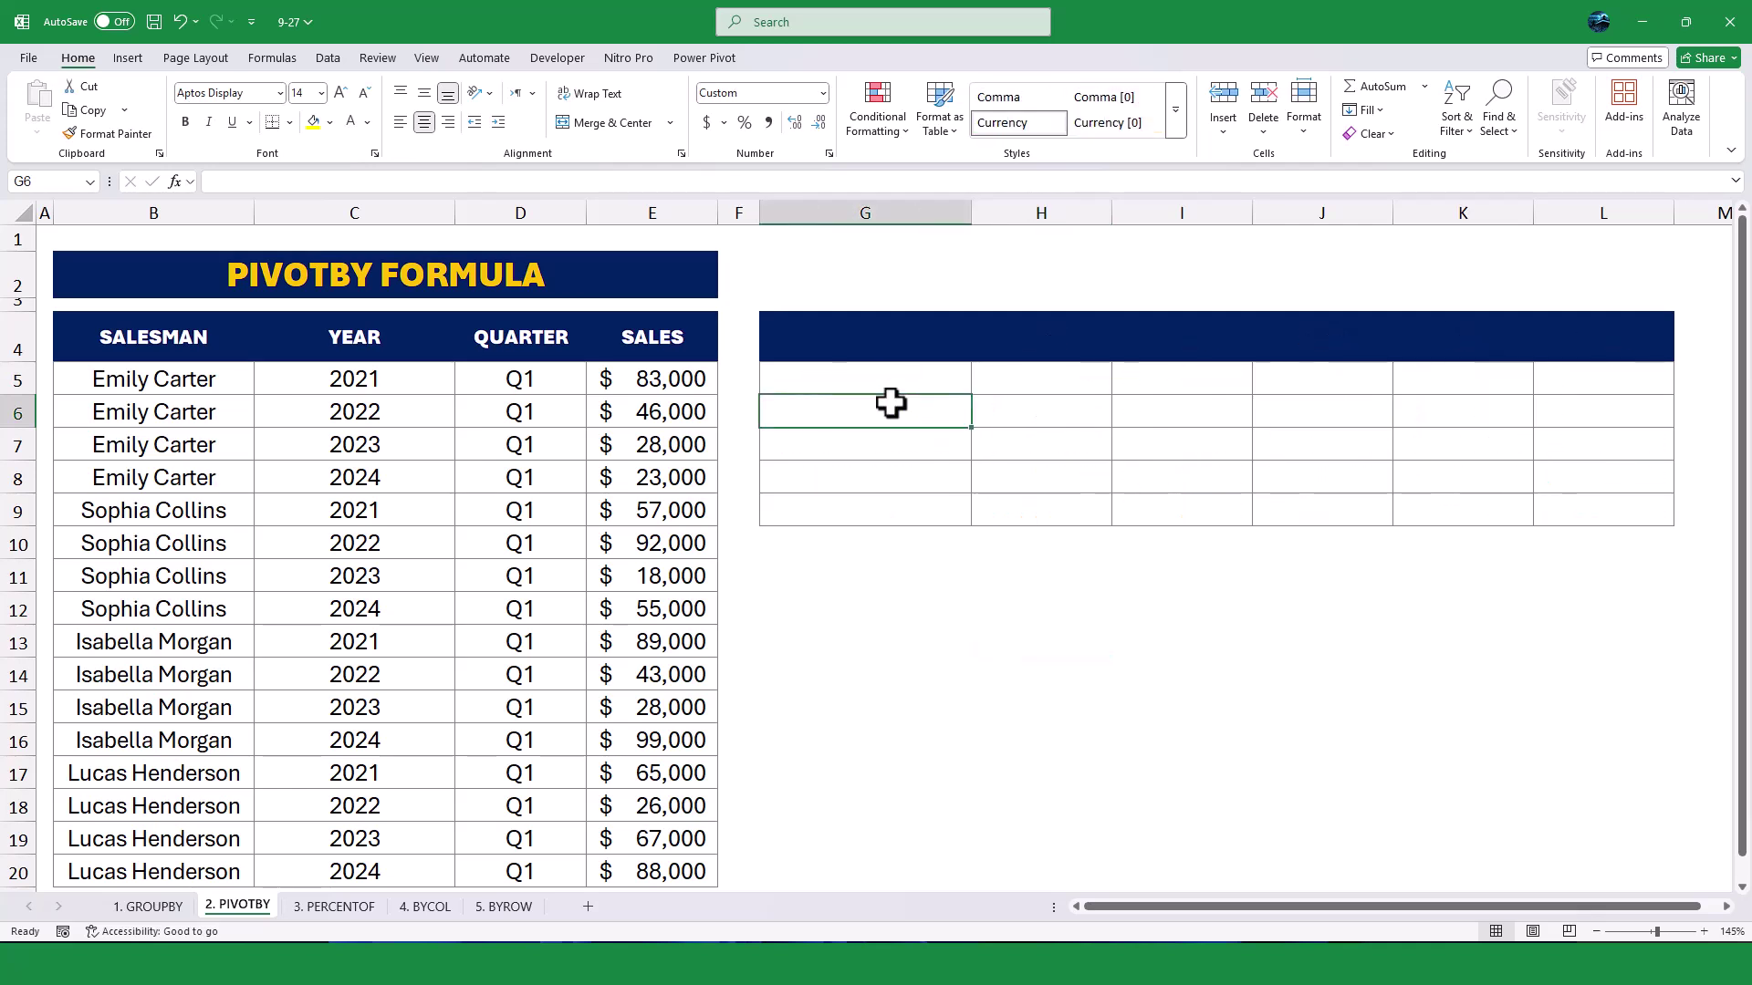
Enter =PIVOTBY(B5:B20,C5:C20,E5:E20,SUM) in G4 to spill salesmen by year 2021–2024
{"action": "left_click", "coordinate": [890, 337]}
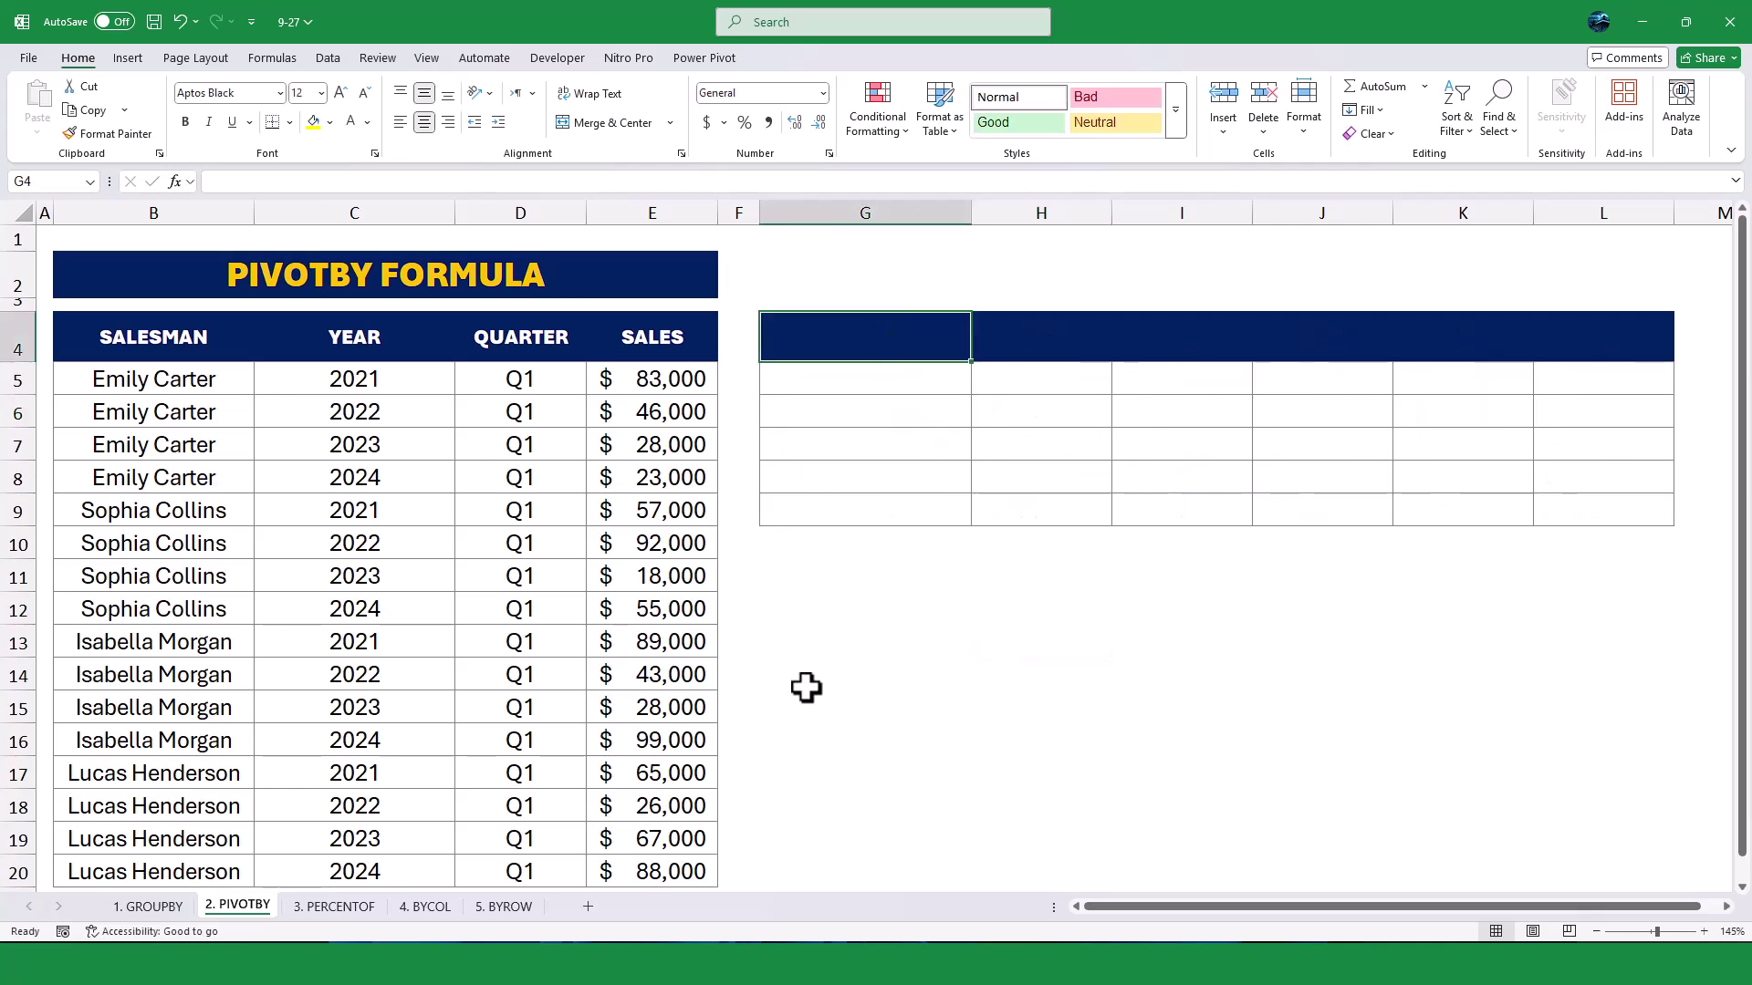
{"action": "left_click", "coordinate": [492, 183]}
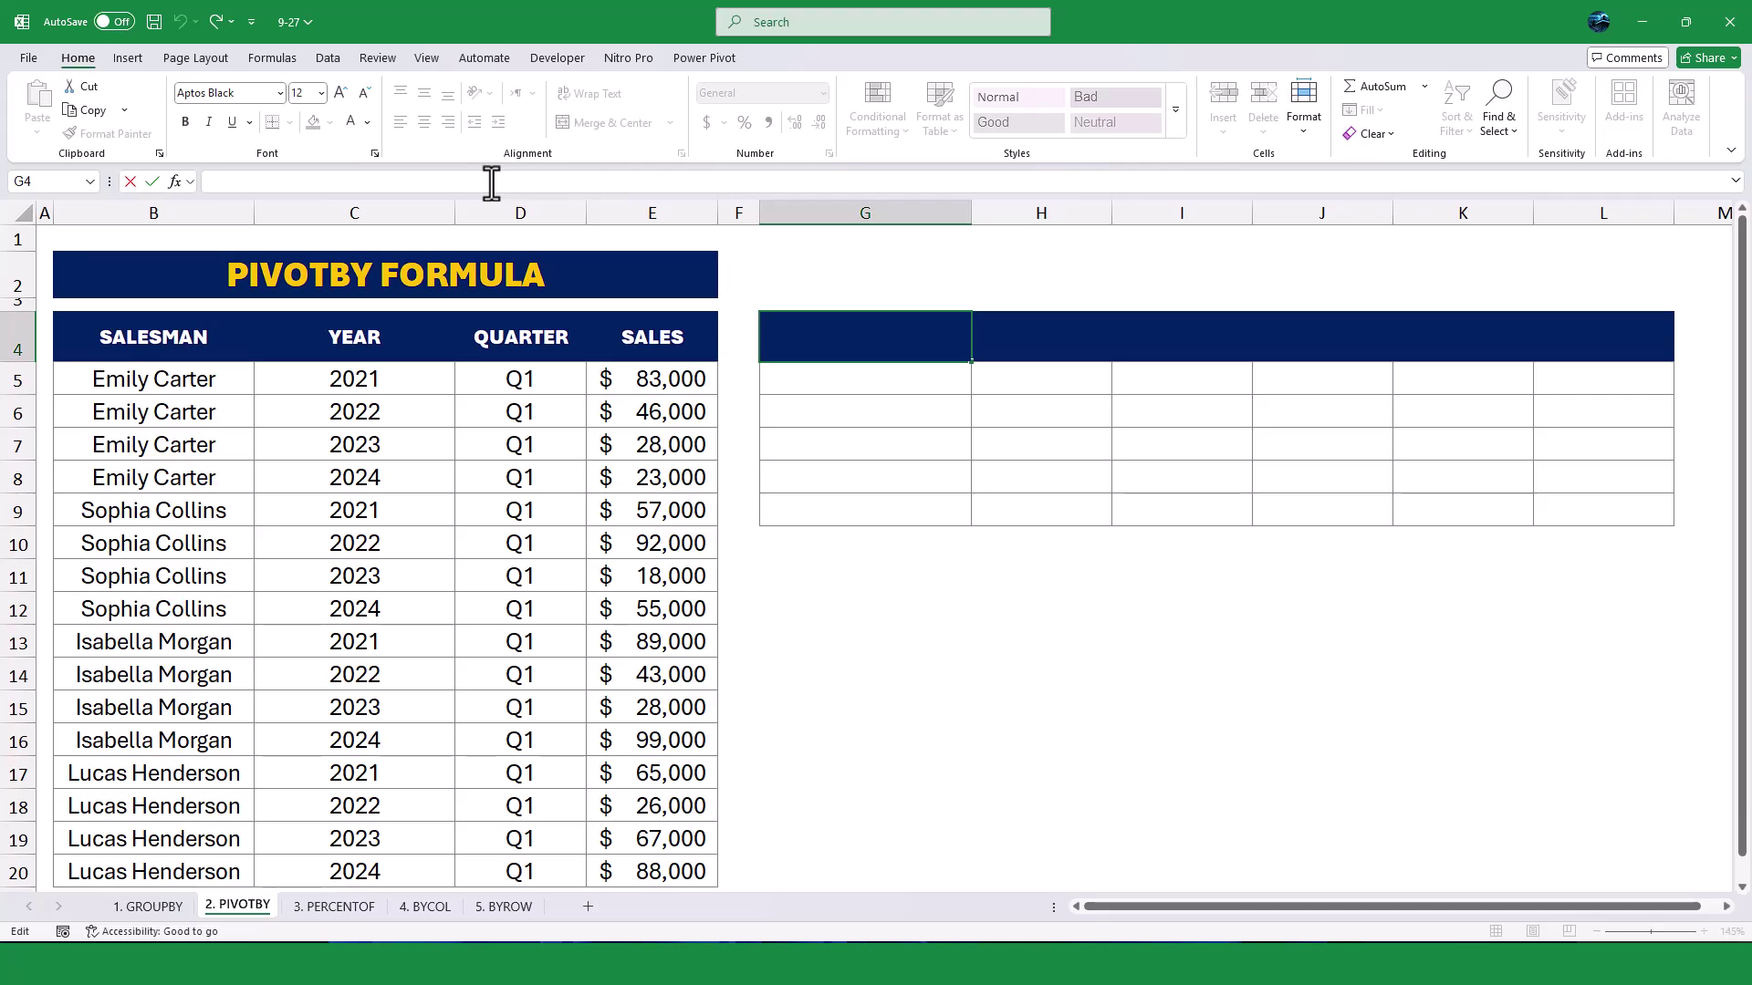
{"action": "type", "text": "=PIVO"}
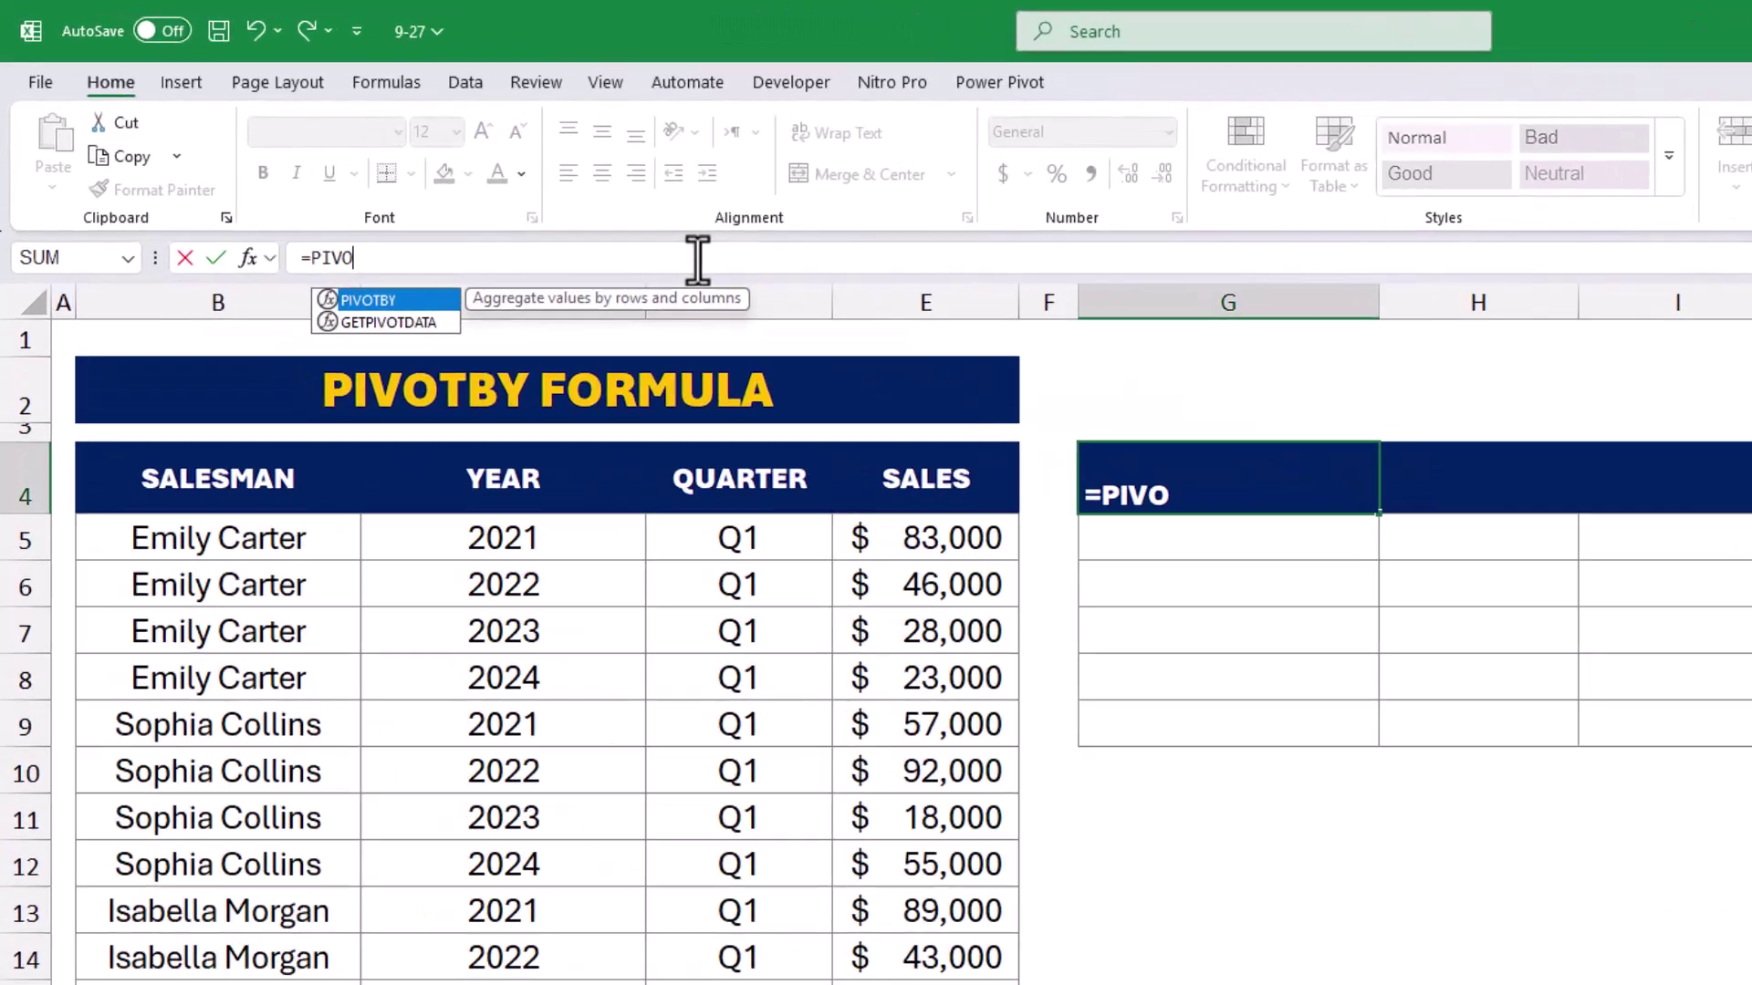
{"action": "key", "text": "Tab"}
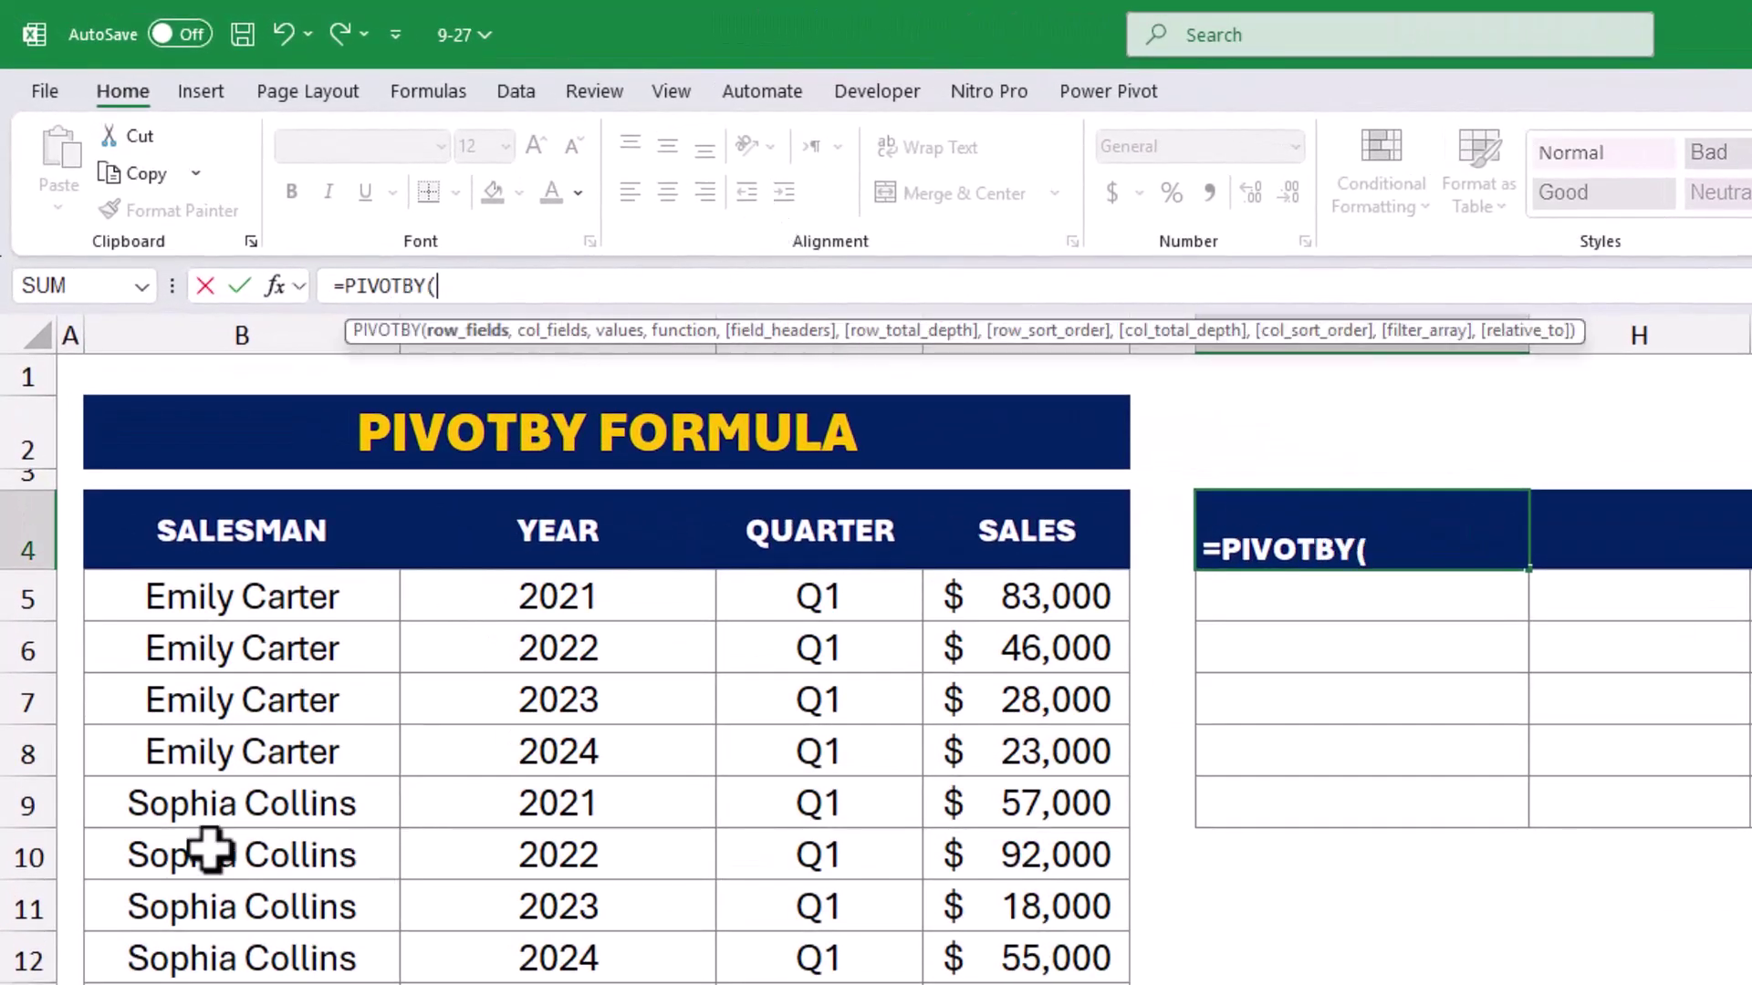
{"action": "left_click", "coordinate": [209, 610]}
{"action": "key", "text": "ctrl+shift+Down"}
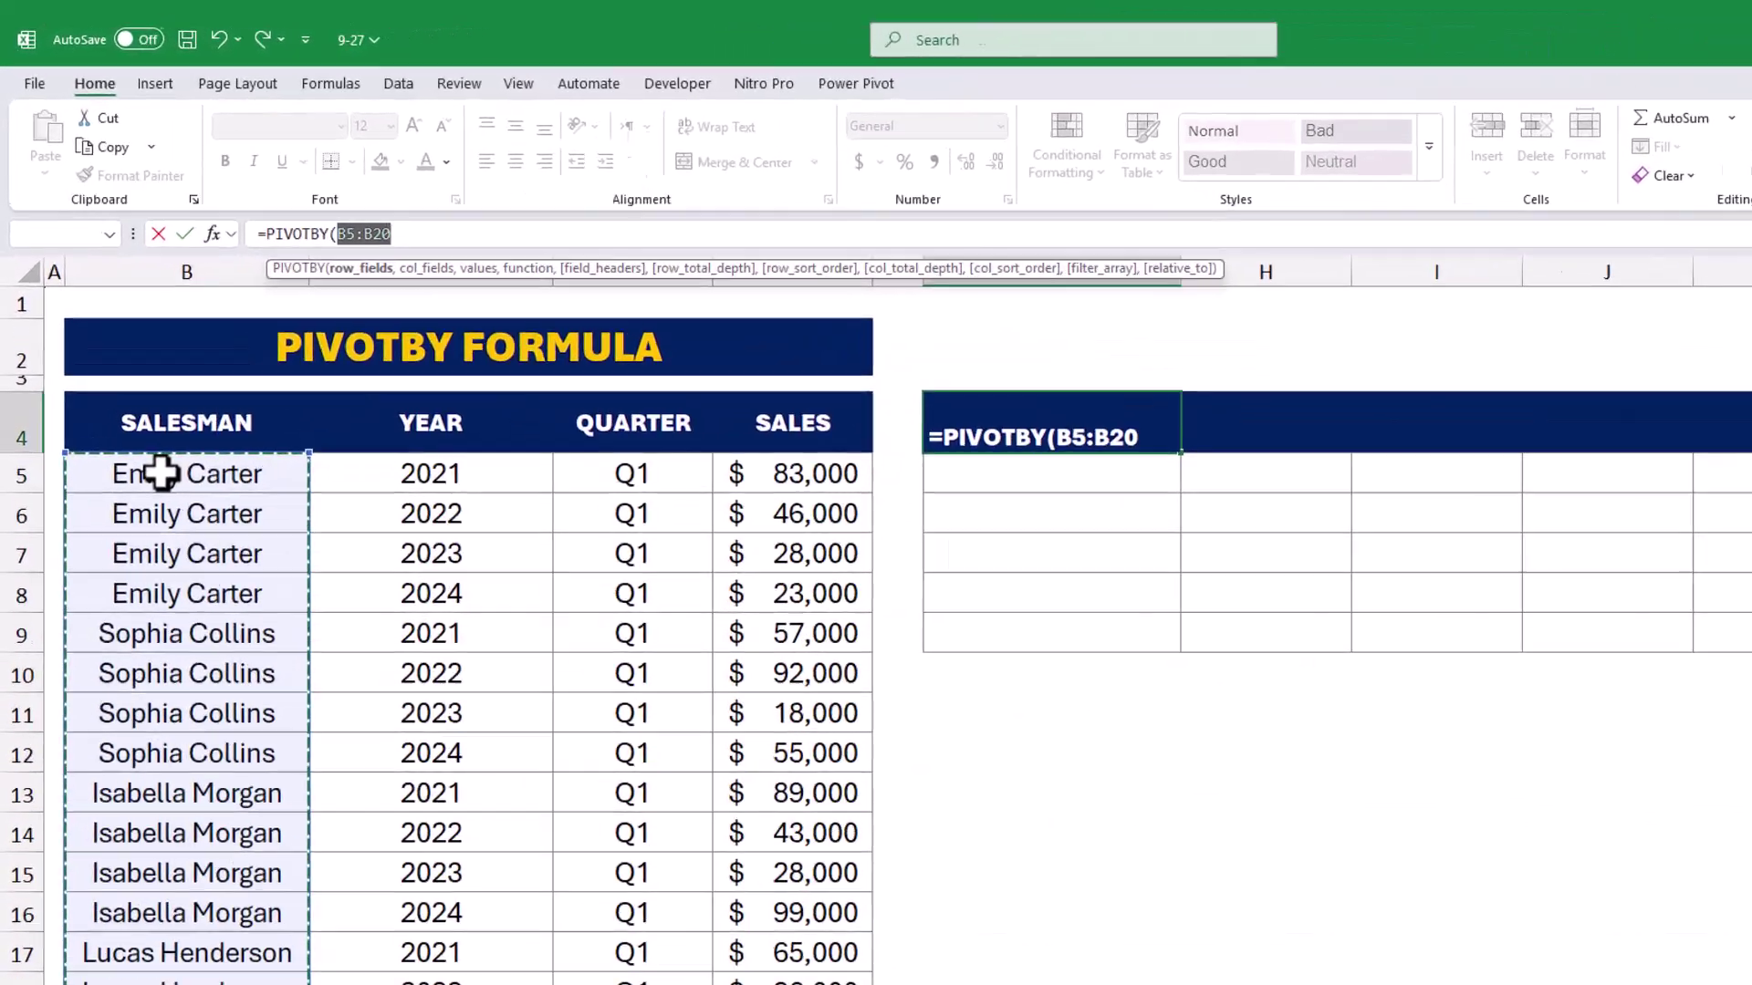
{"action": "type", "text": ","}
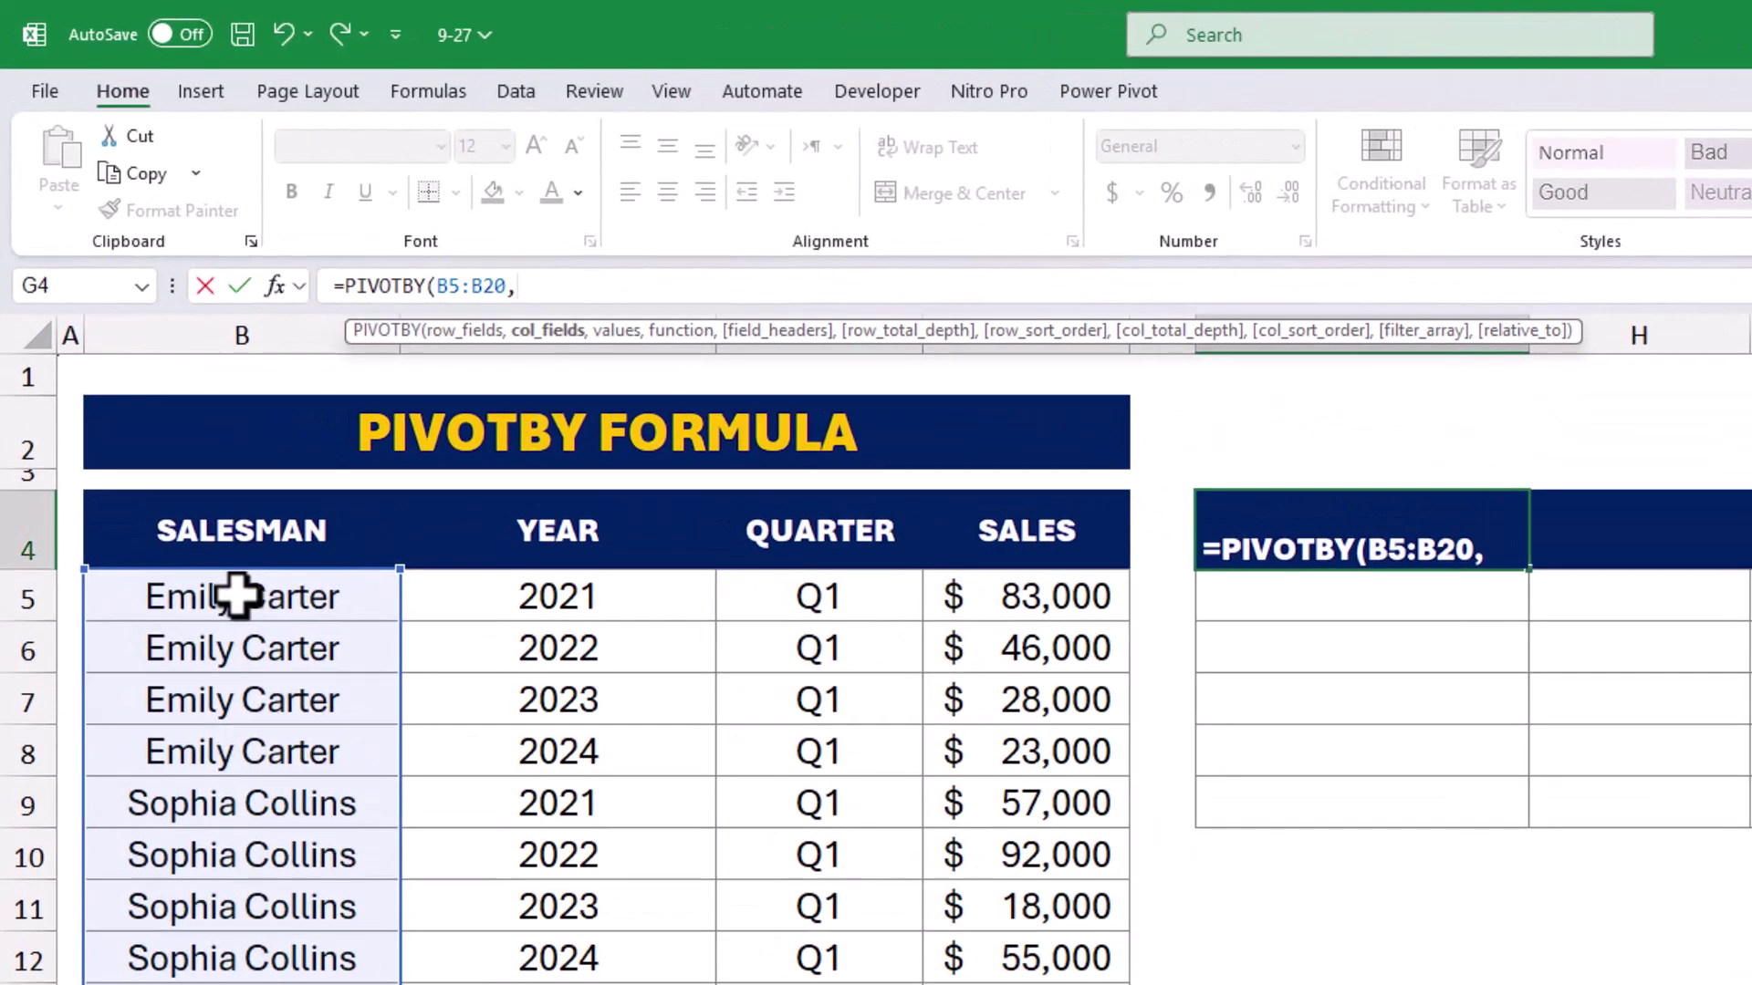
{"action": "left_click", "coordinate": [318, 399]}
{"action": "key", "text": "ctrl+shift+Down"}
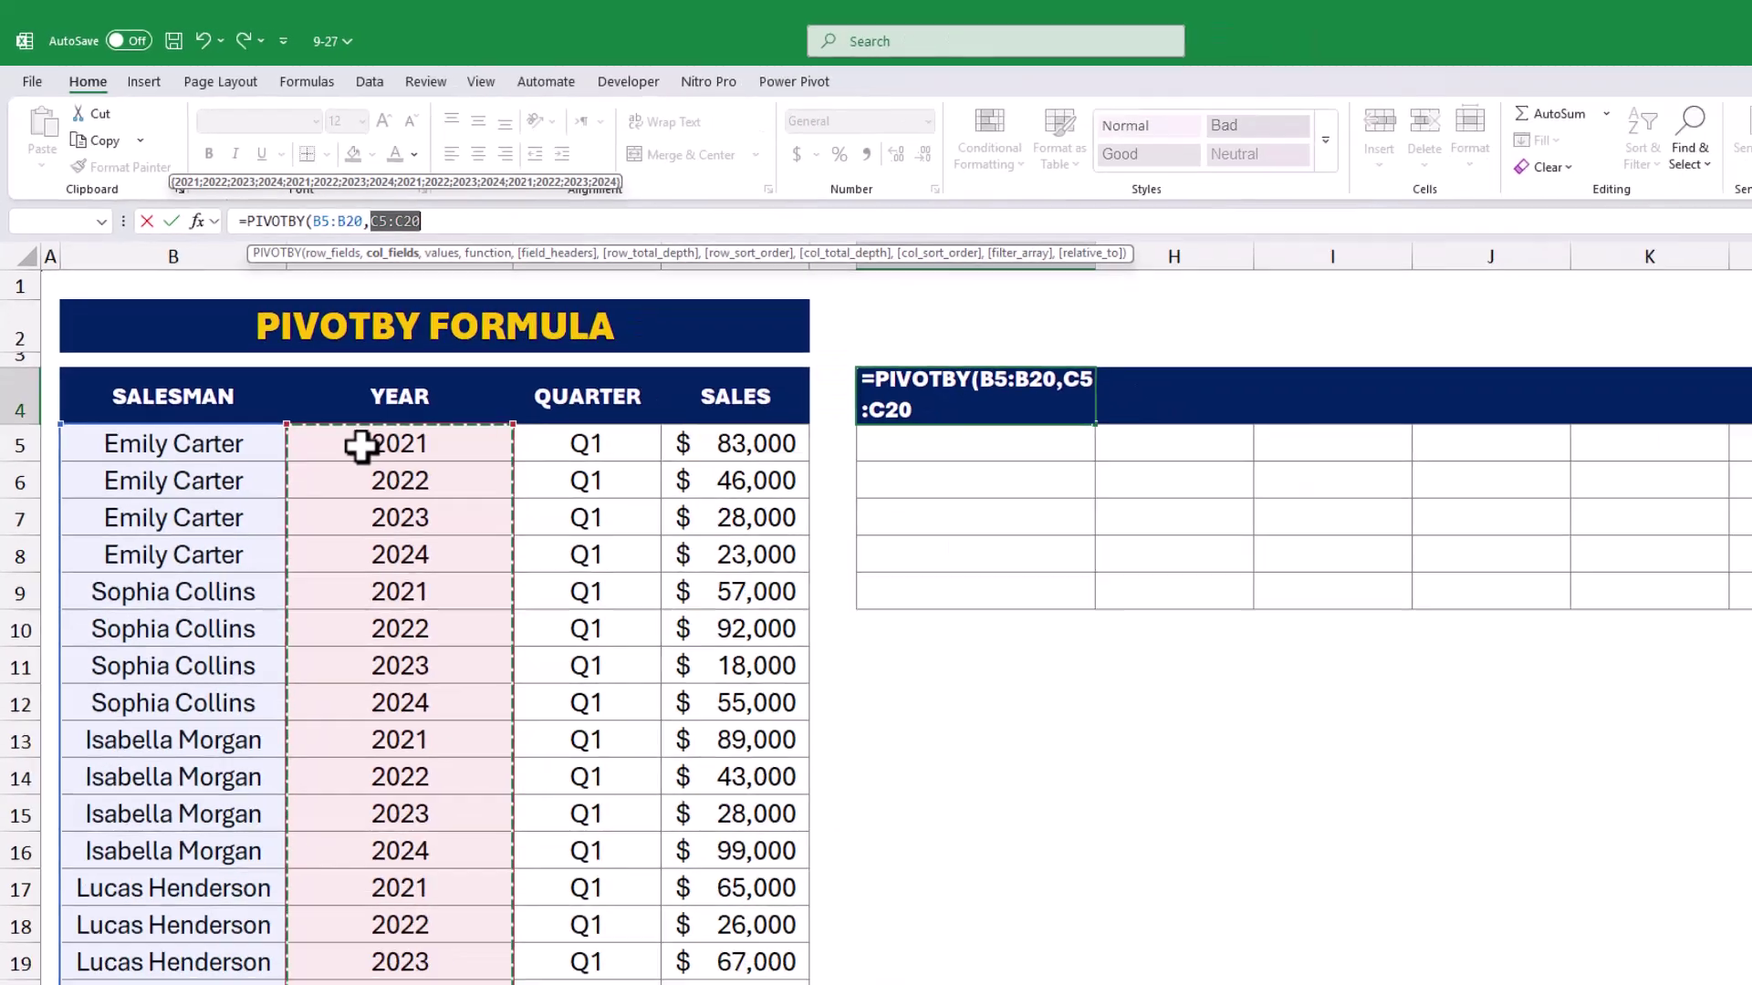
{"action": "type", "text": ","}
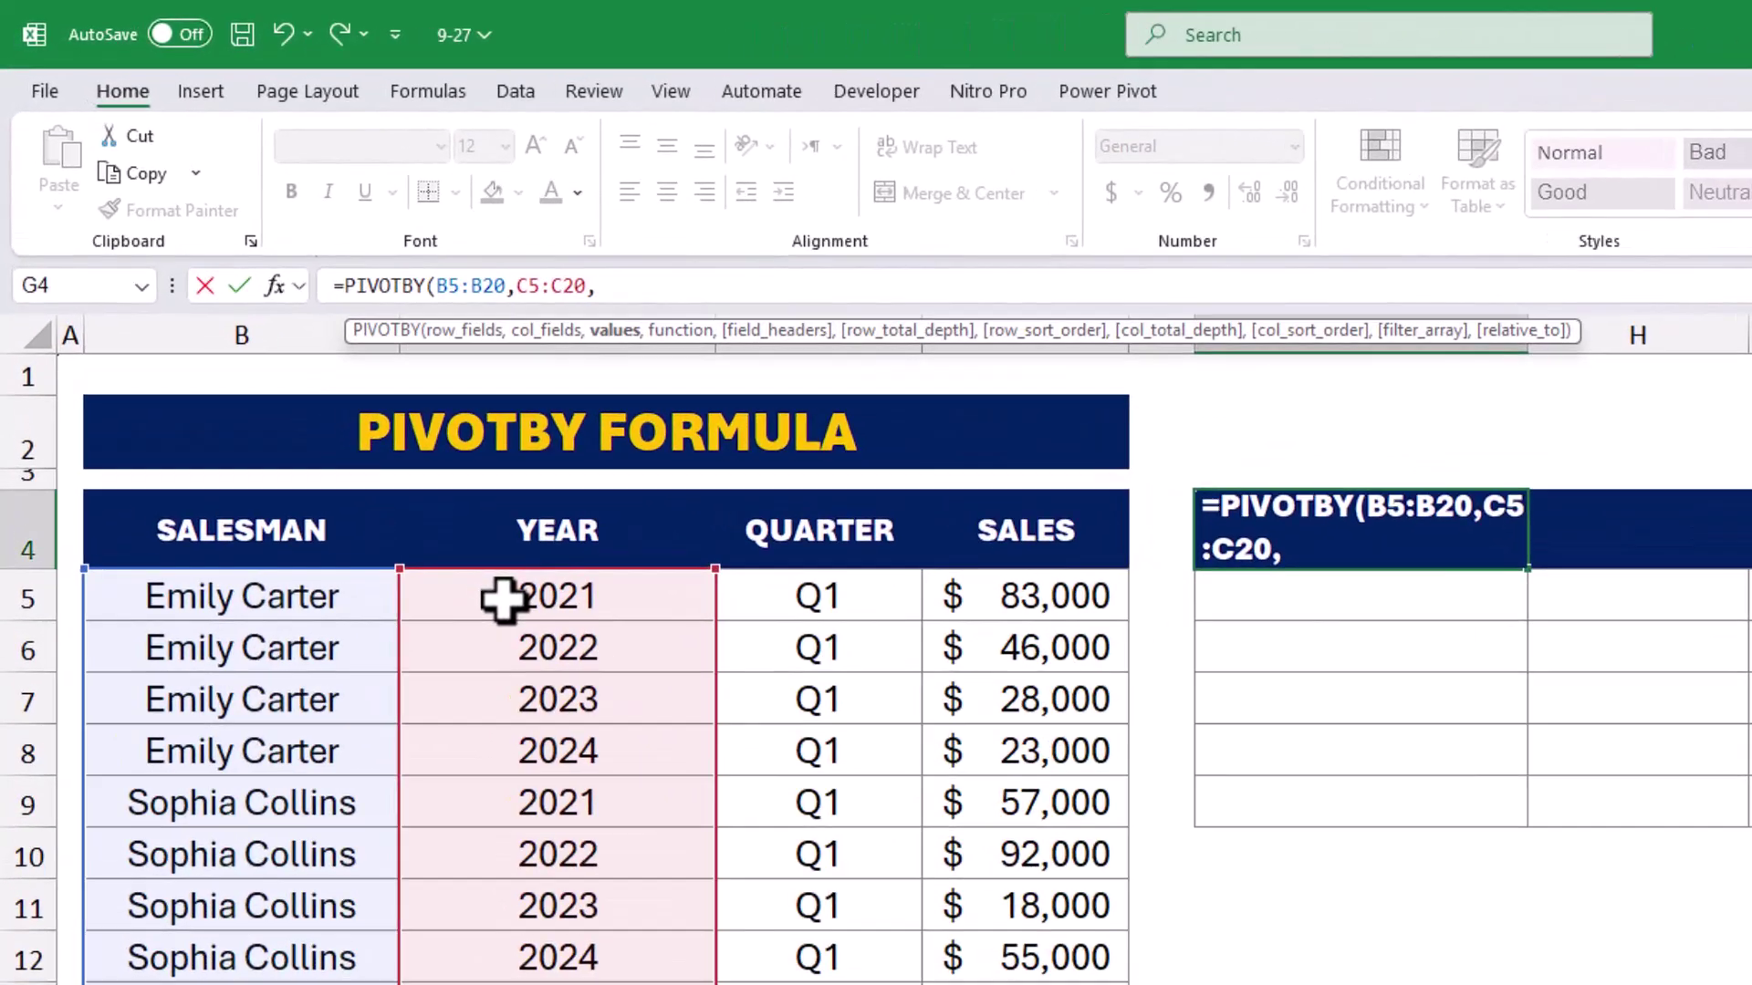
{"action": "left_click", "coordinate": [1010, 606]}
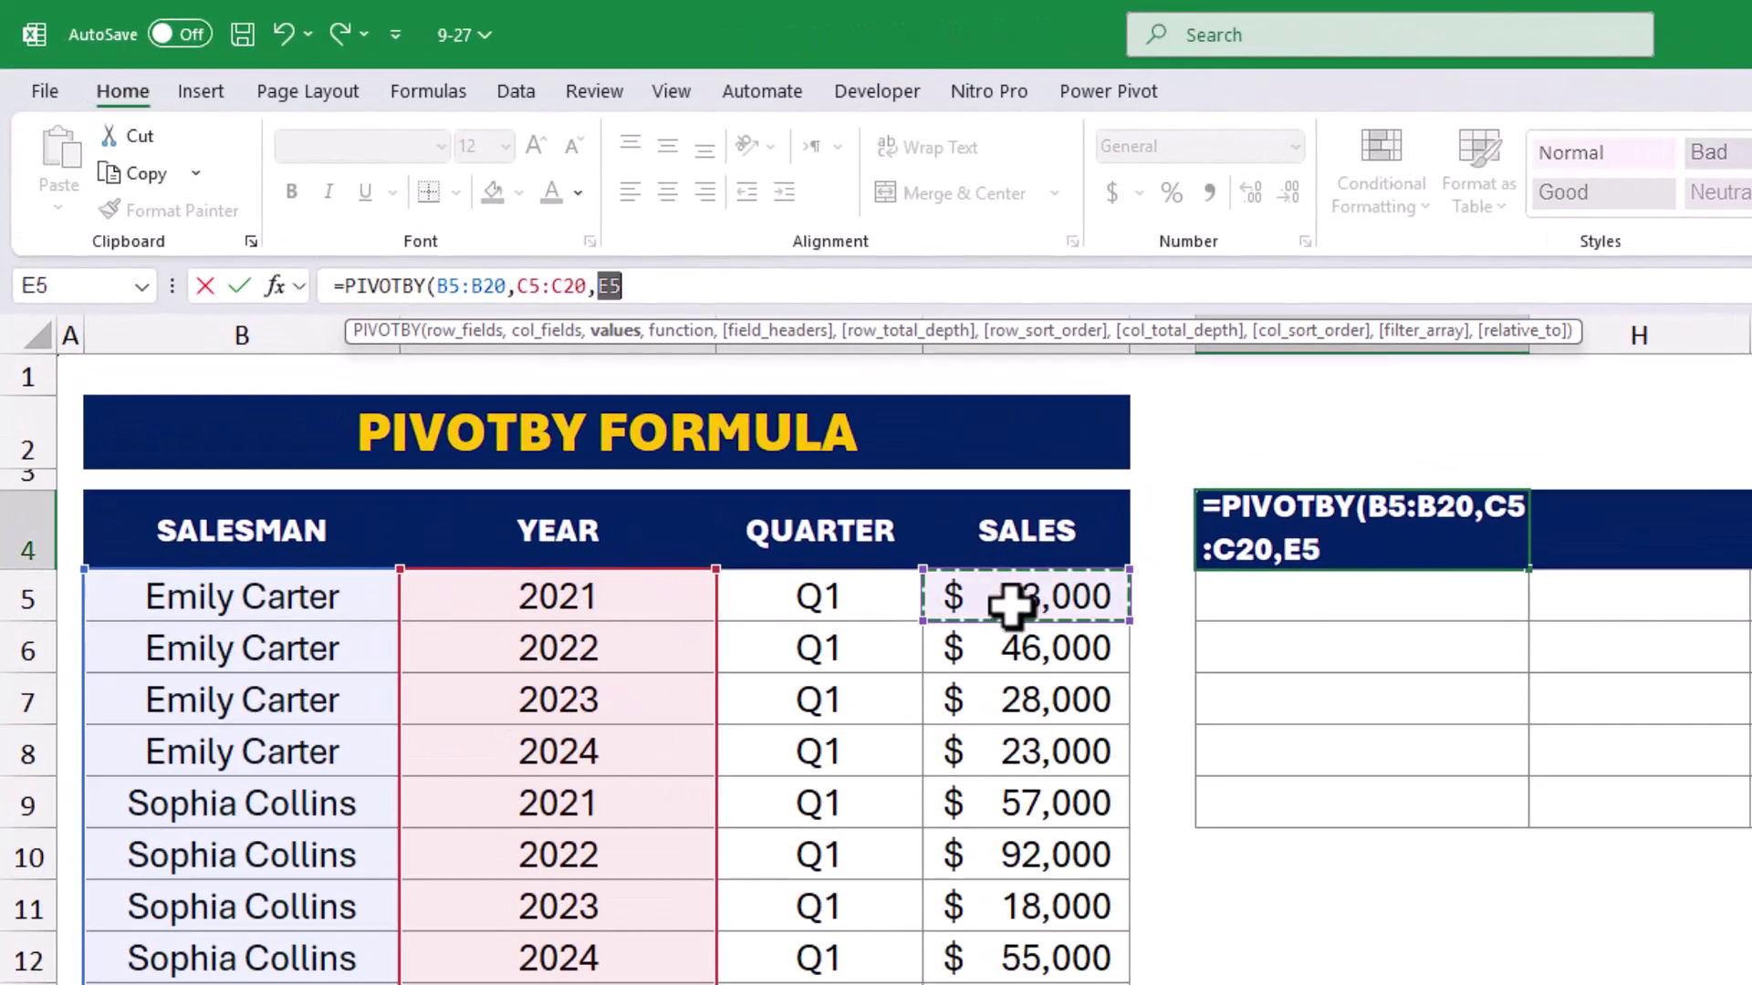
{"action": "key", "text": "ctrl+shift+Down"}
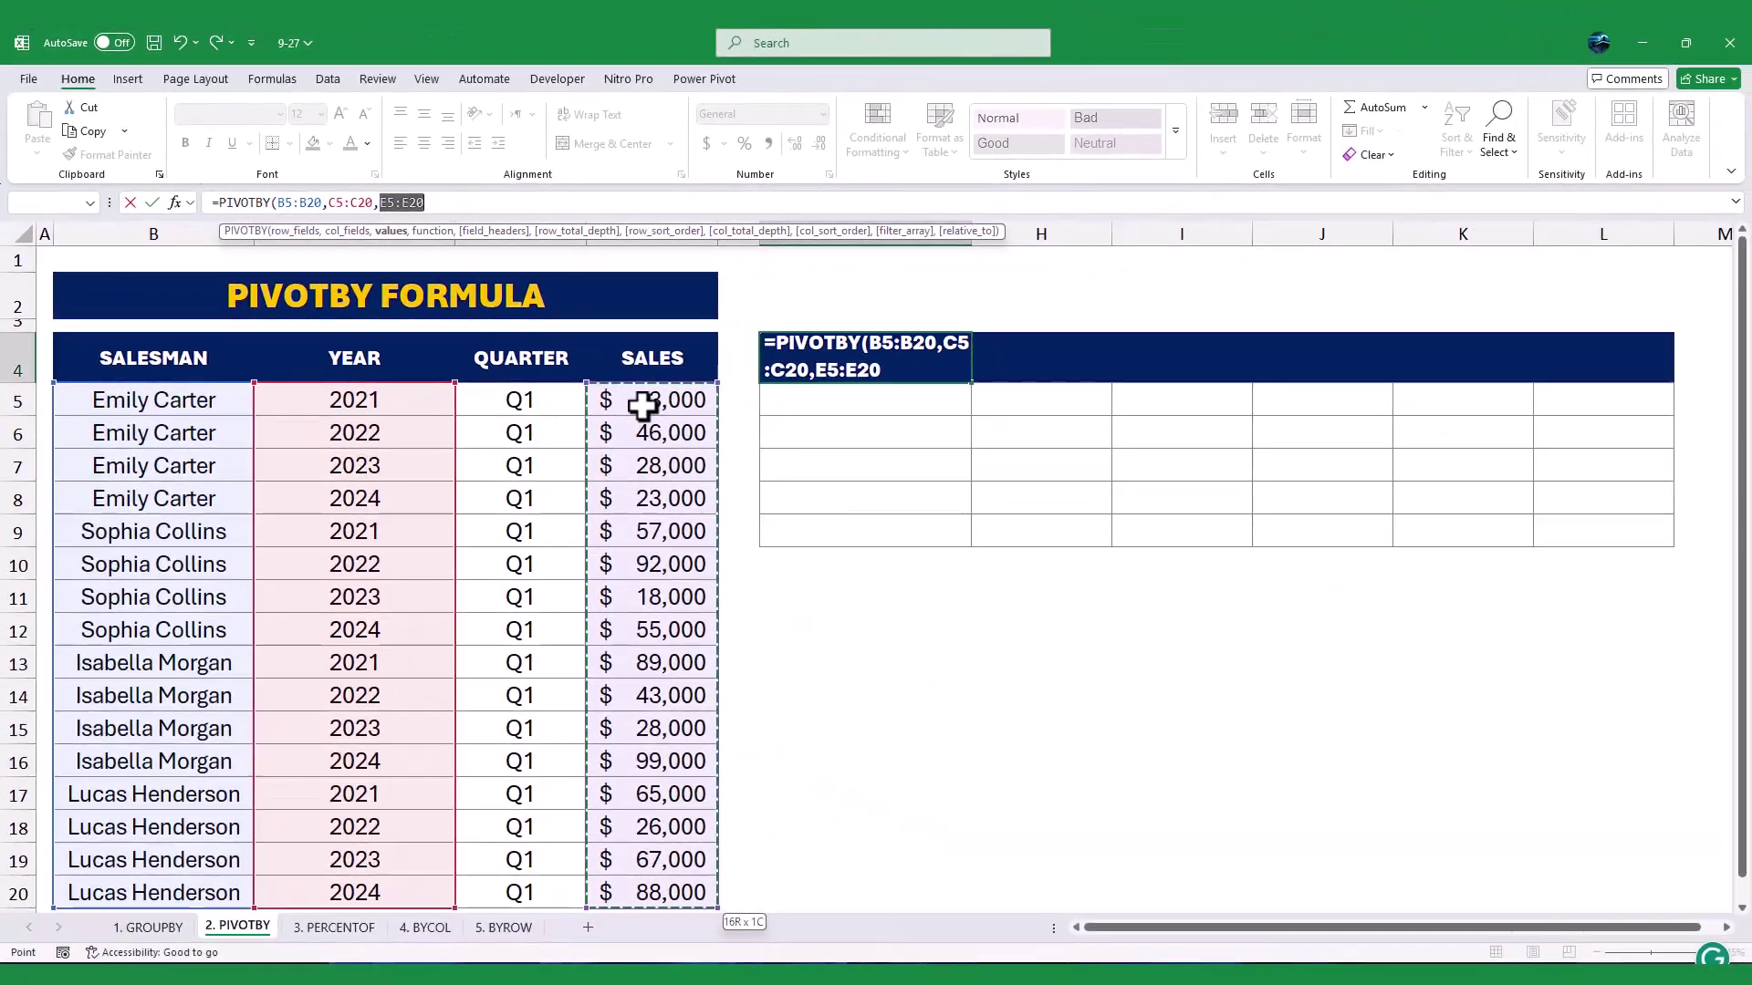
{"action": "type", "text": ","}
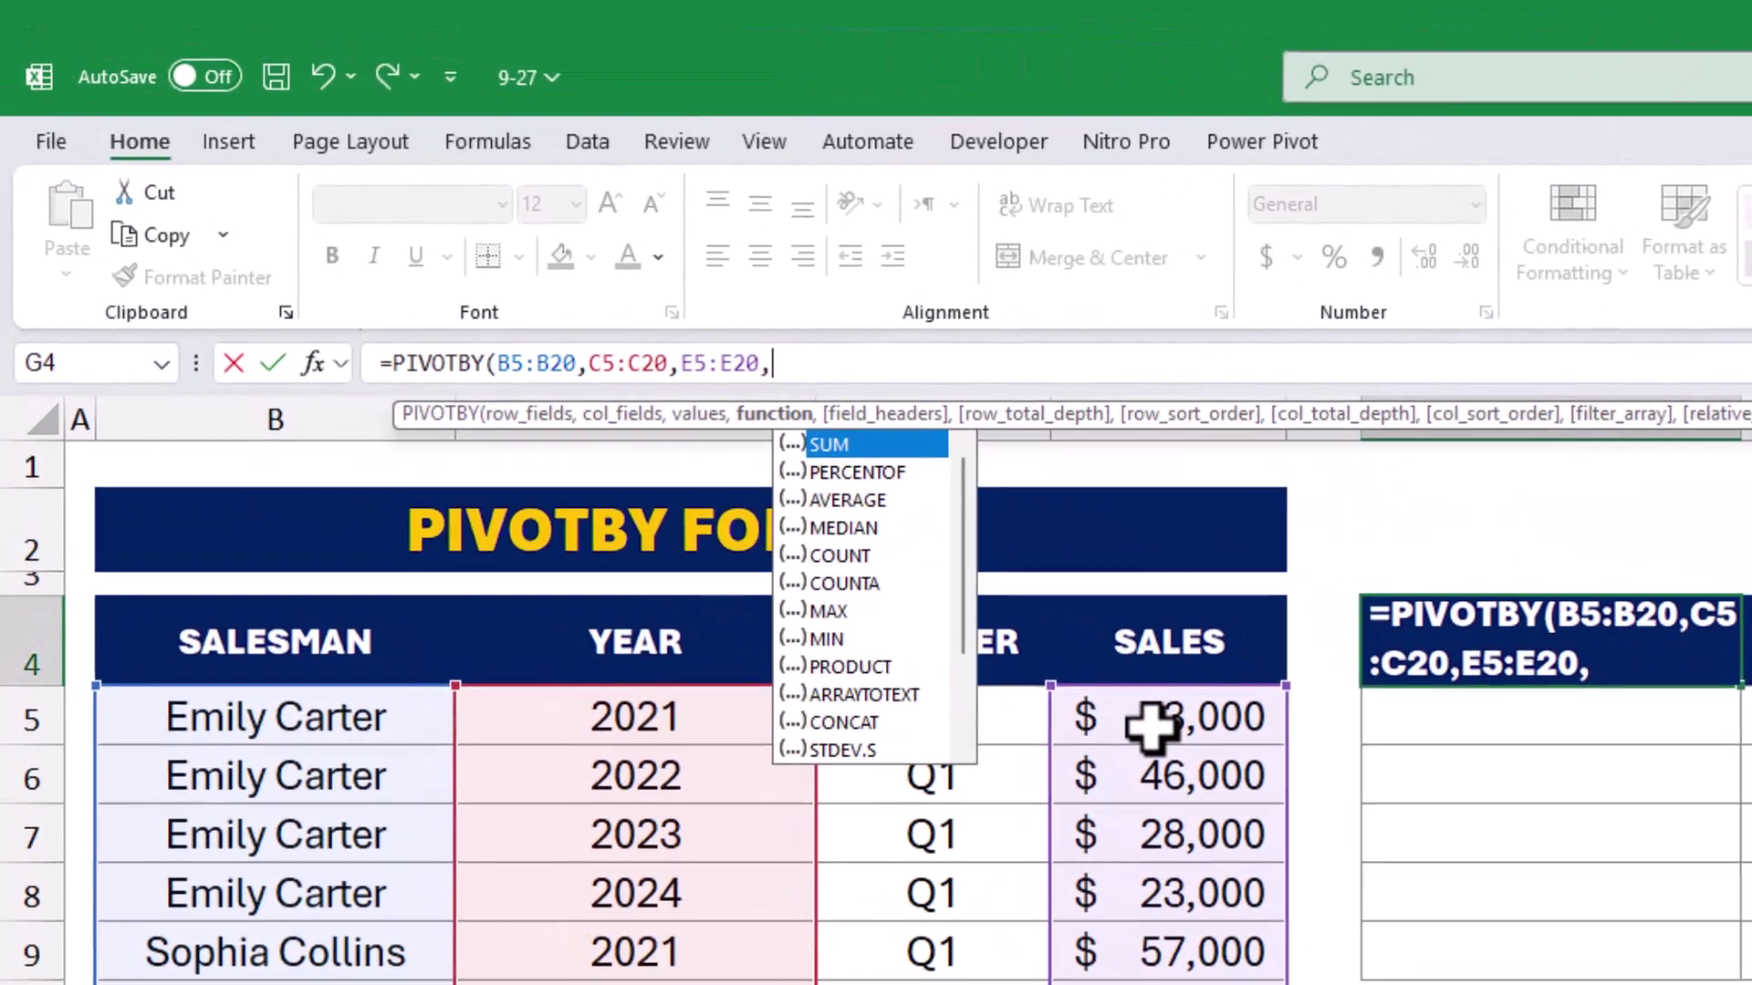
{"action": "key", "text": "Tab"}
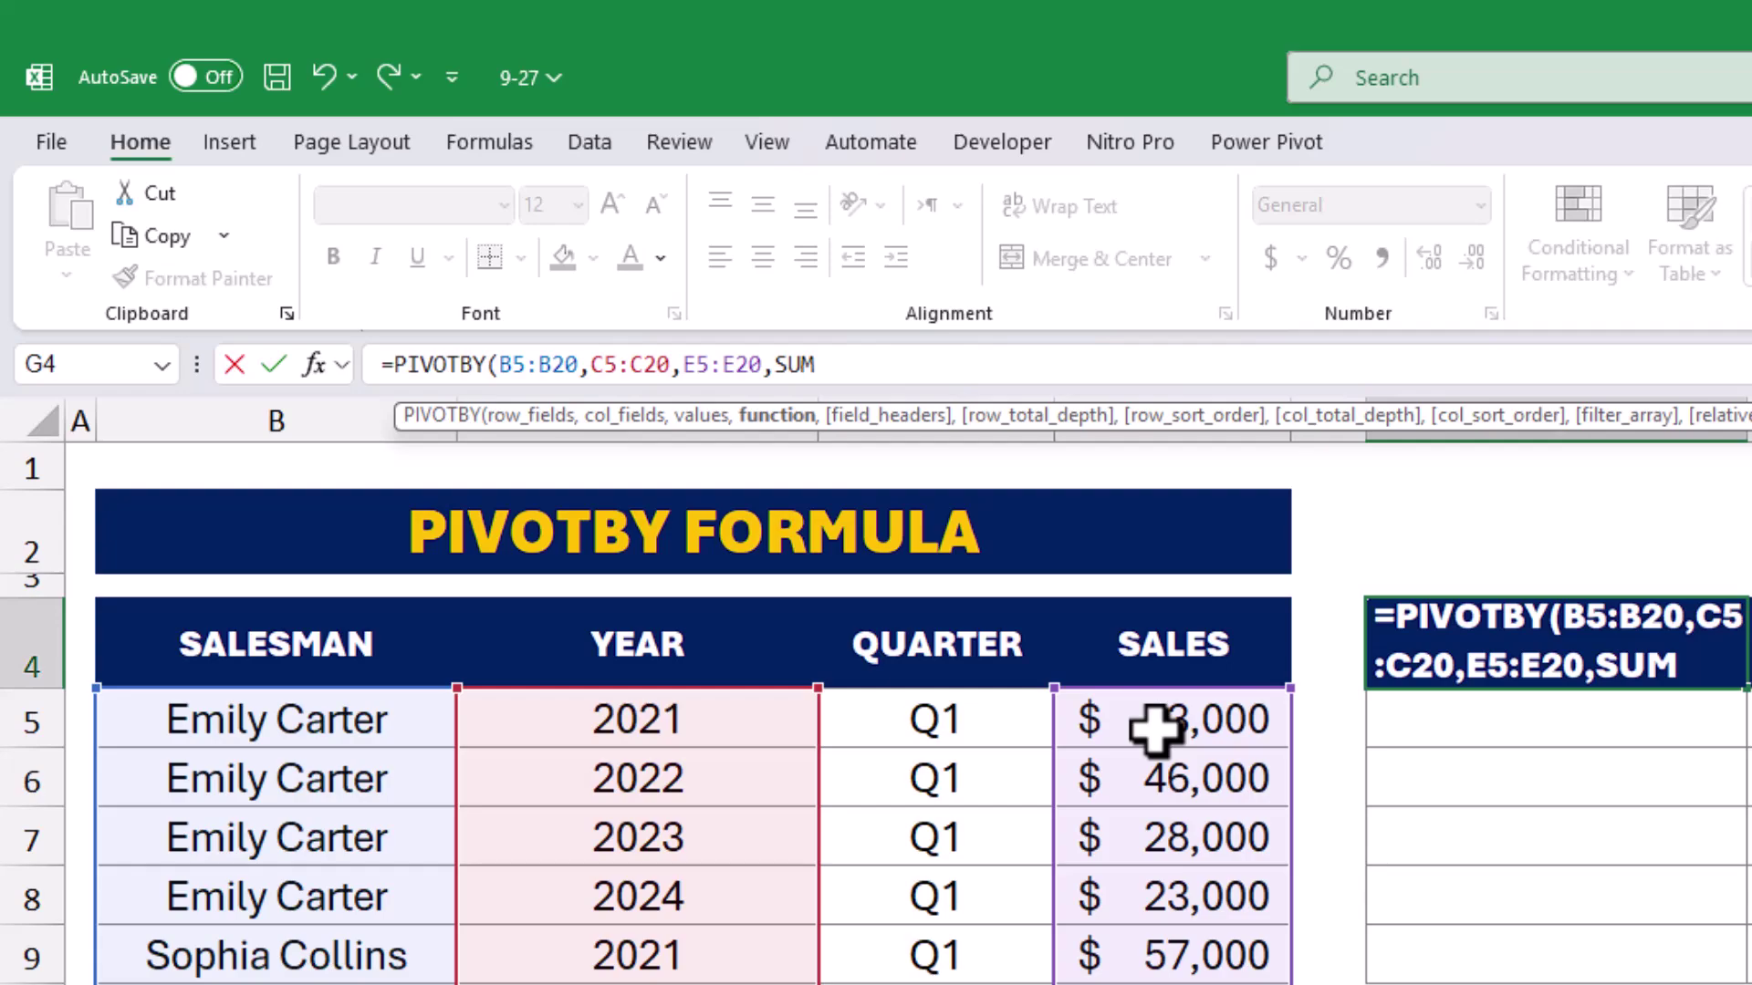
{"action": "type", "text": ")"}
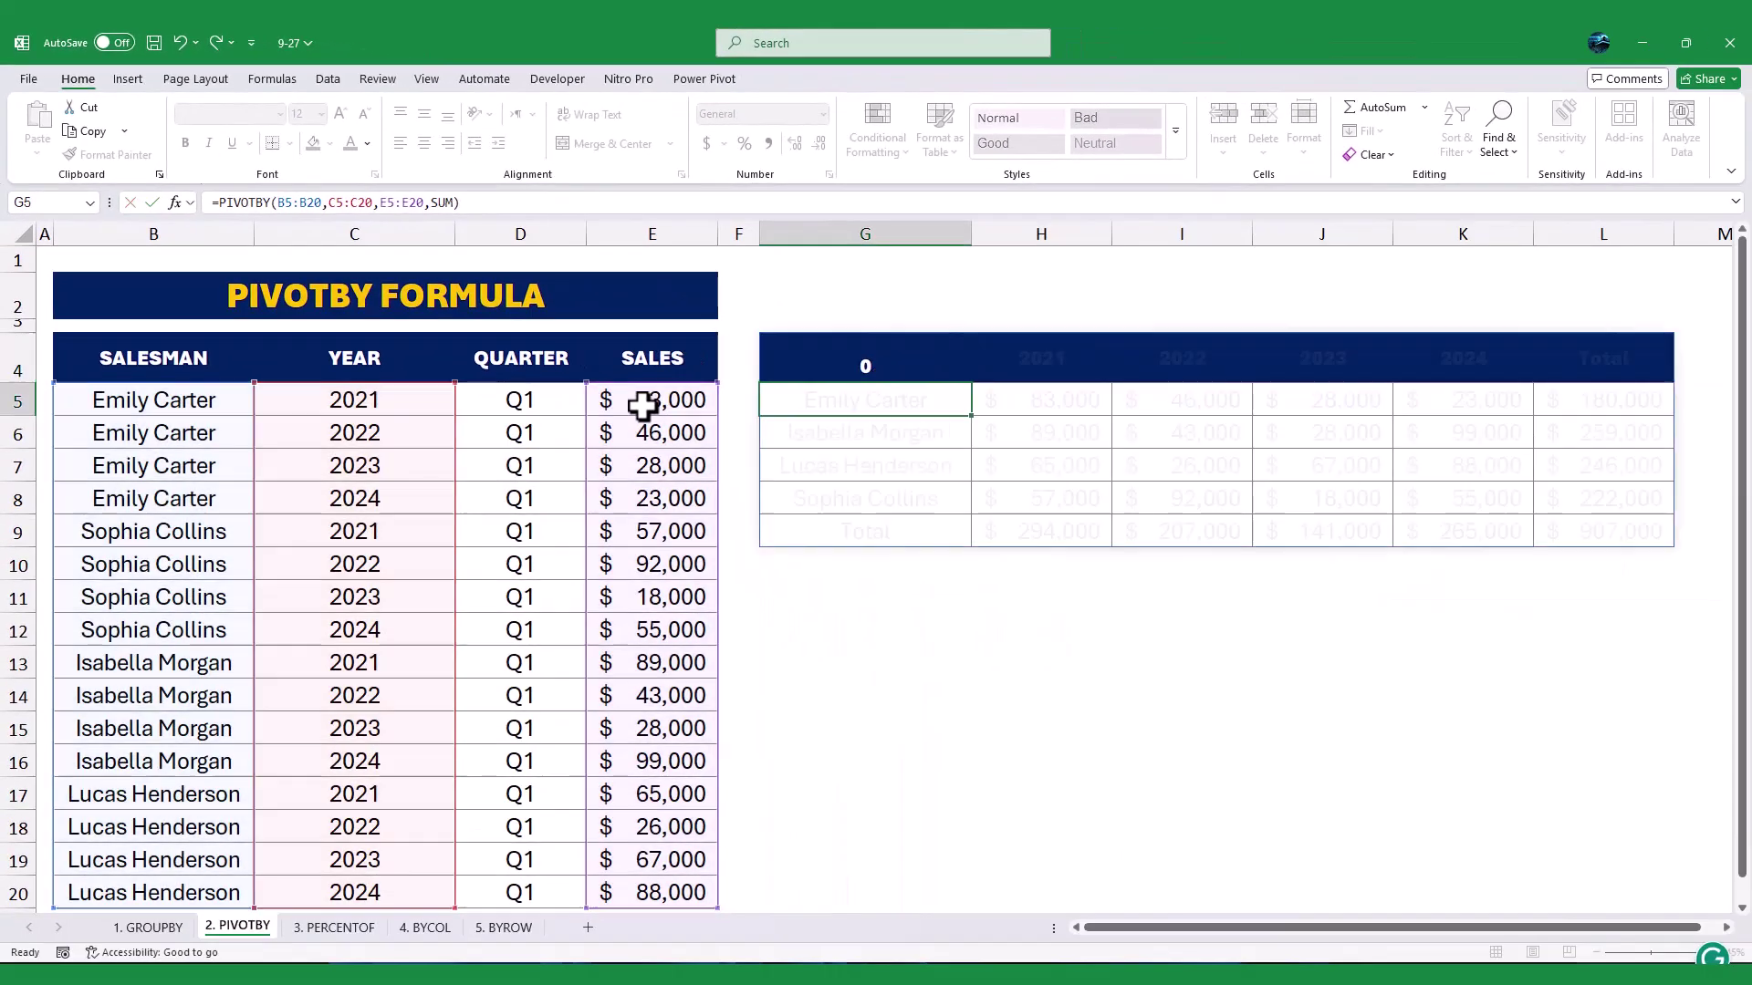
{"action": "key", "text": "Return"}
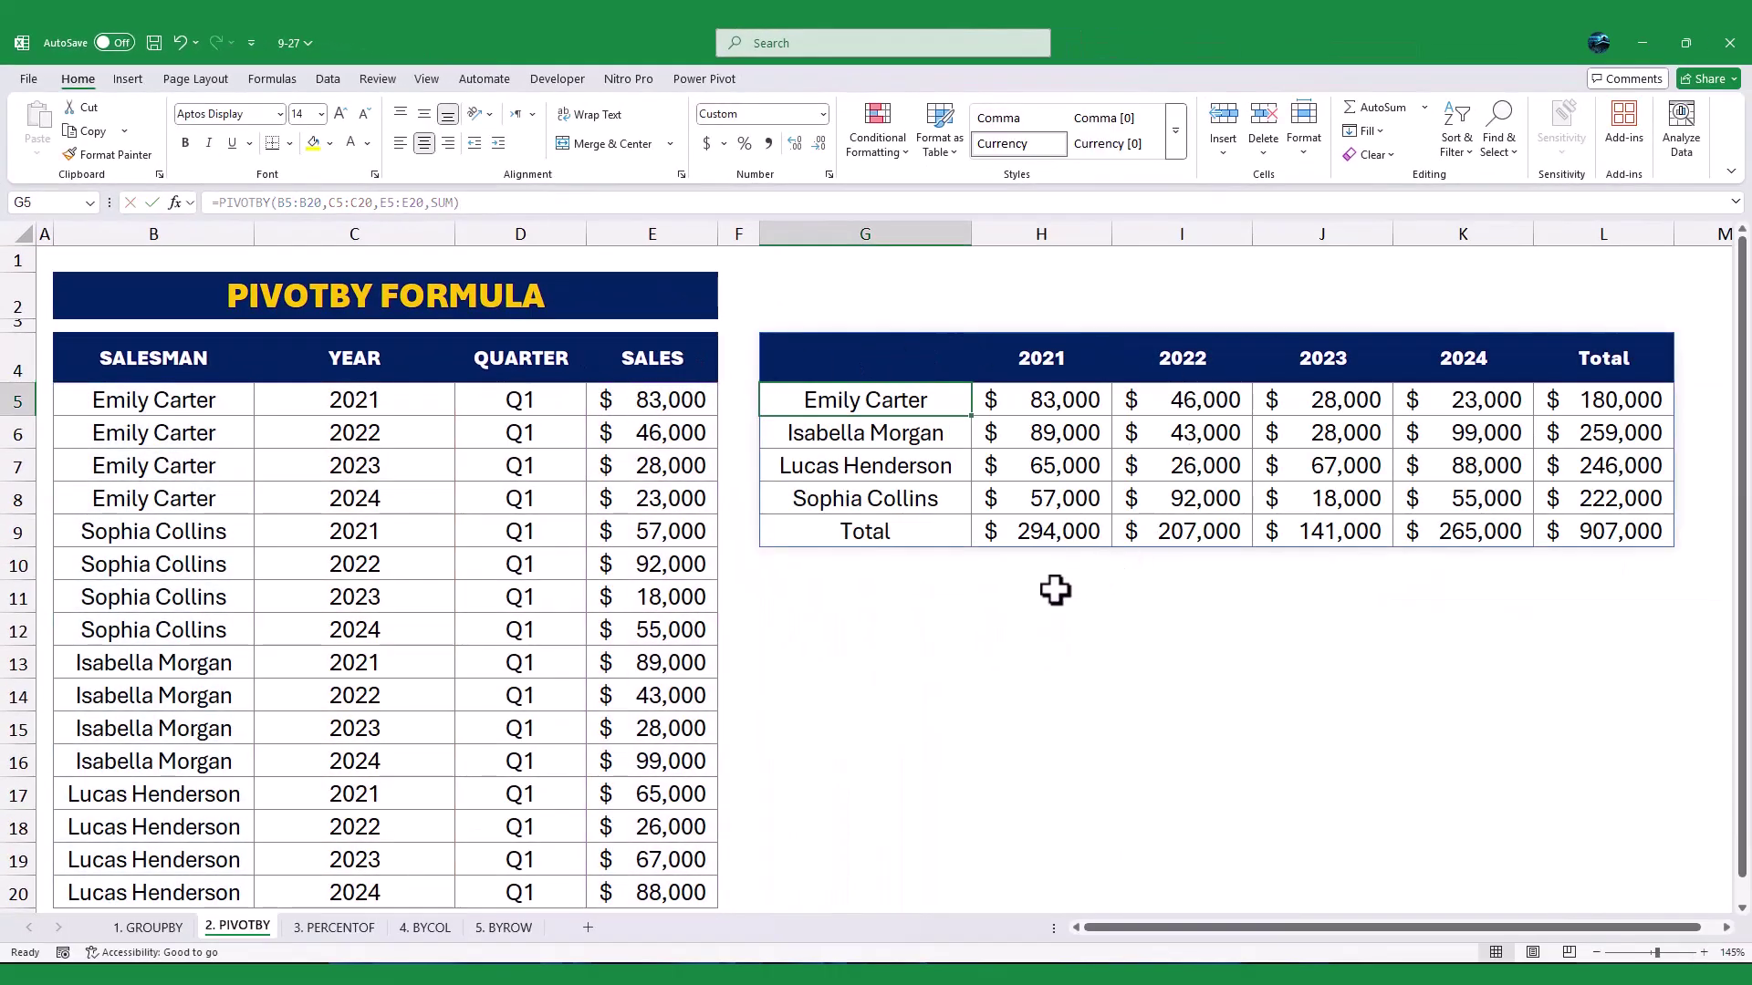
Make the G9:L9 Total row of the pivot table bold
{"action": "left_click", "coordinate": [890, 536]}
{"action": "left_click", "coordinate": [1620, 527], "text": "shift"}
{"action": "key", "text": "ctrl+b"}
{"action": "left_click", "coordinate": [1333, 638]}
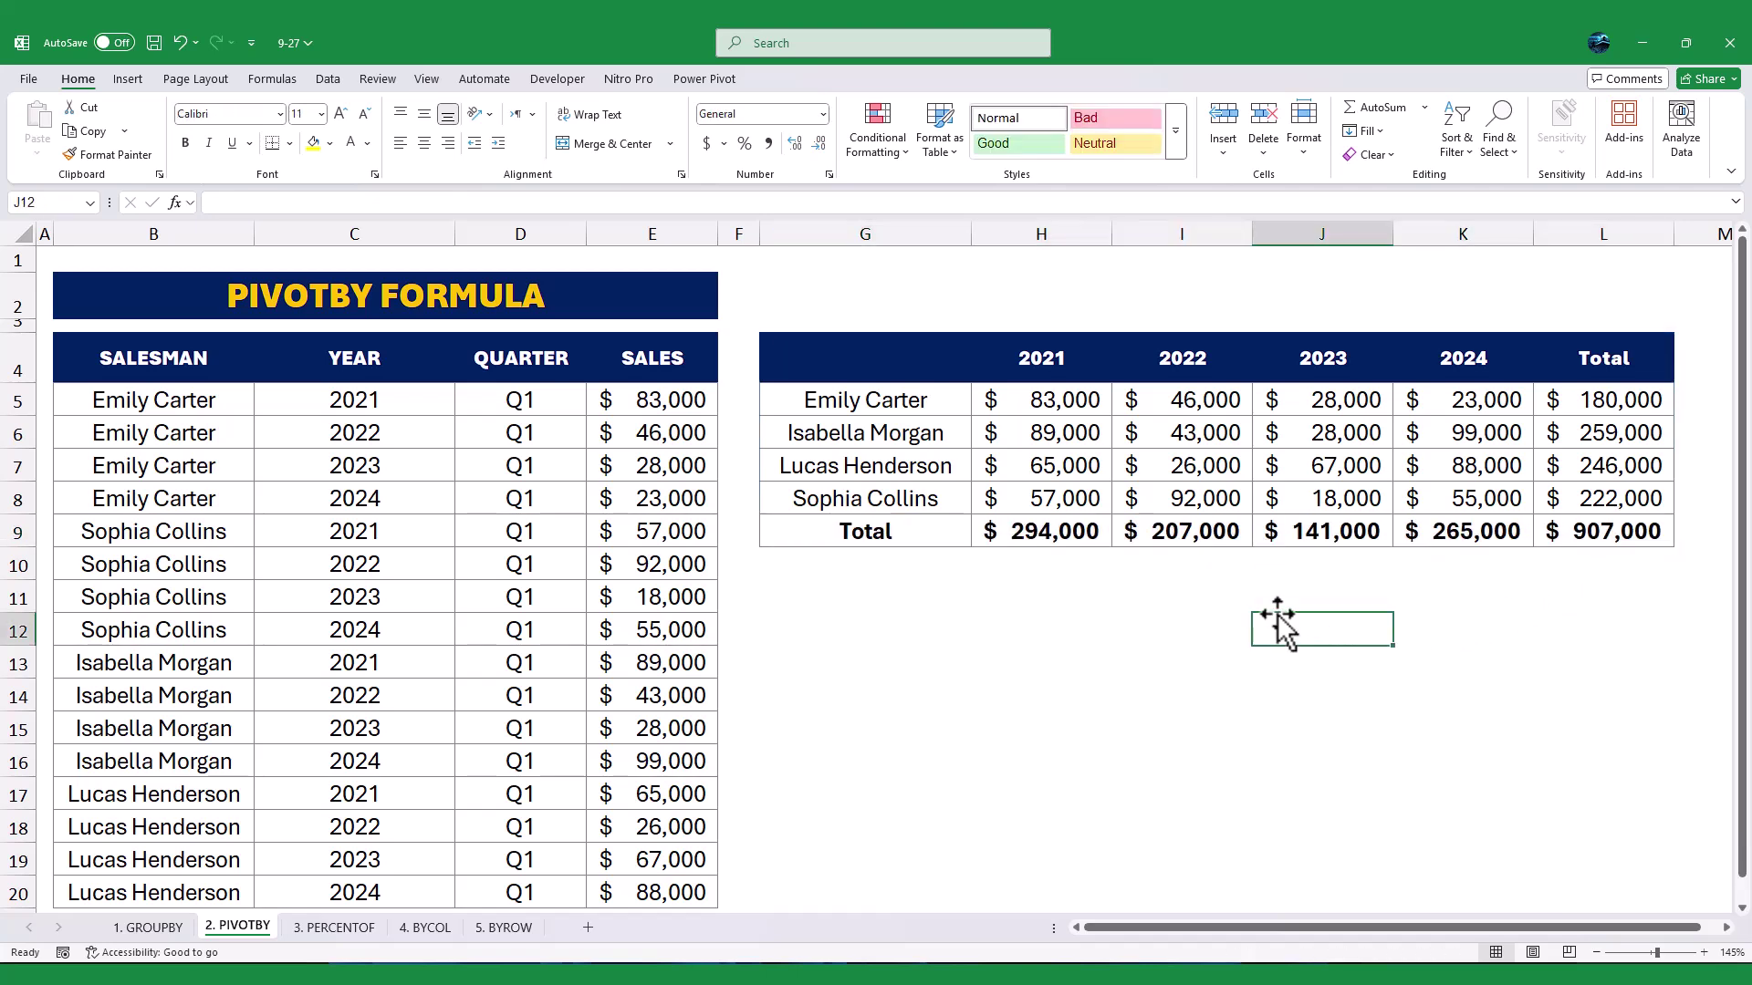
{"action": "left_click", "coordinate": [1027, 655]}
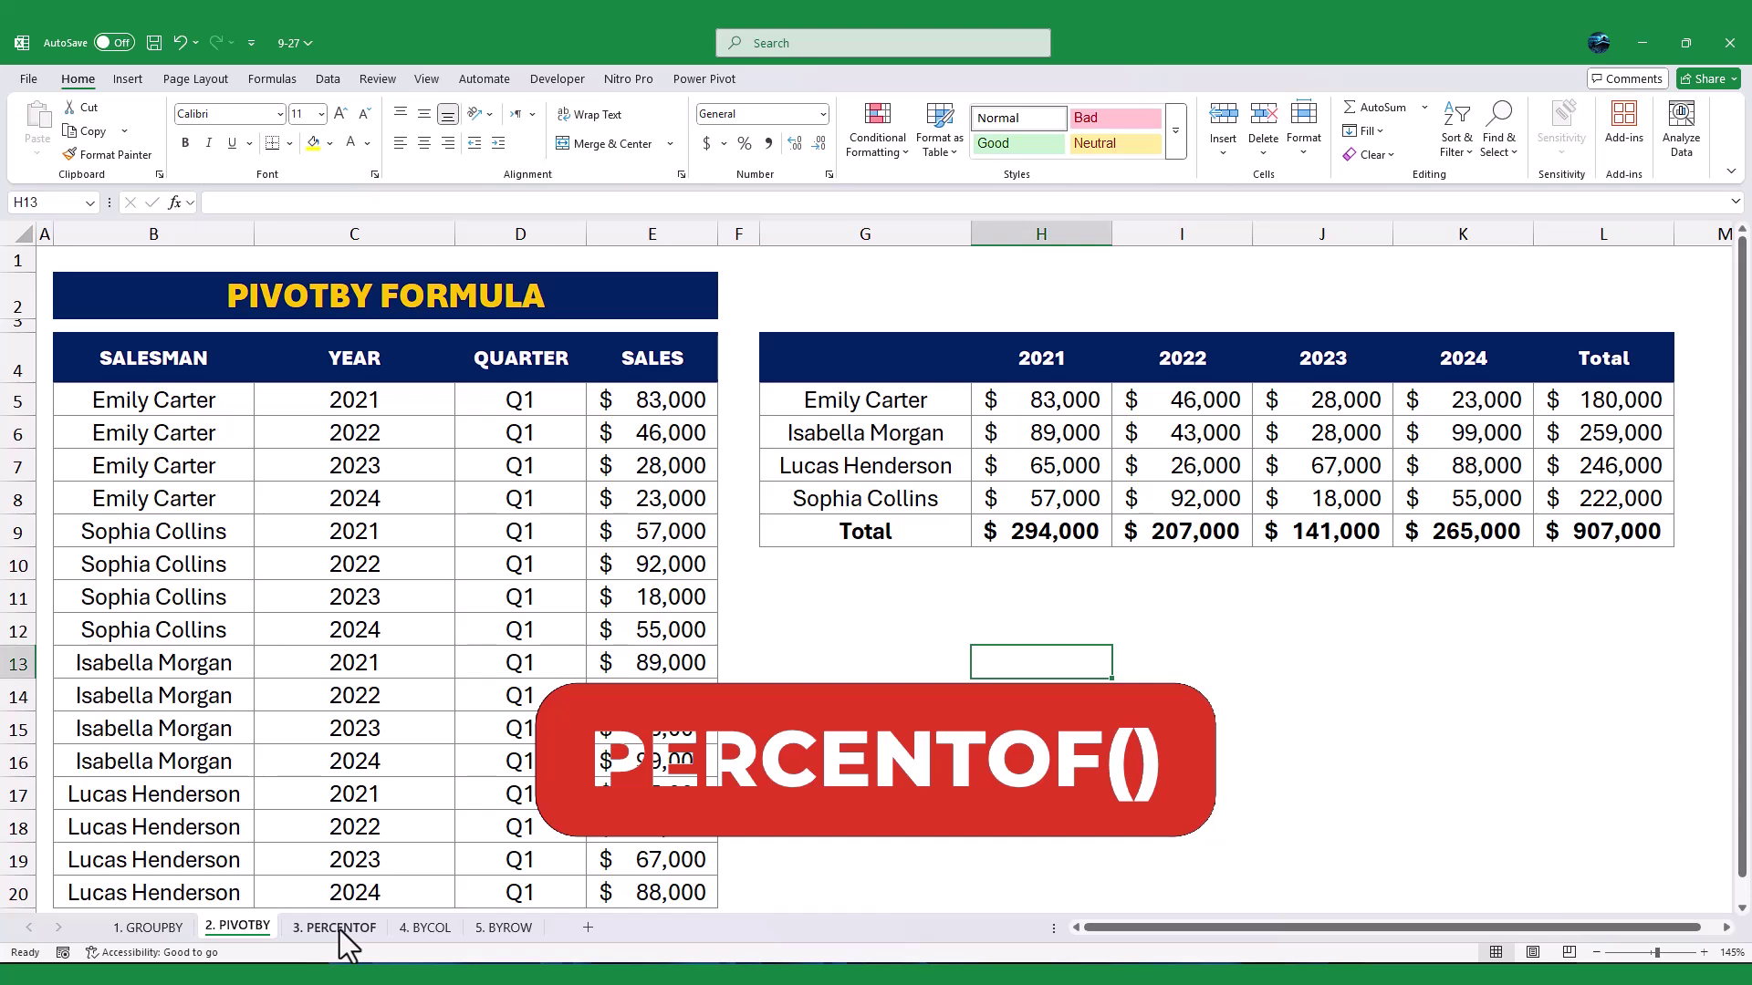
On the 3. PERCENTOF sheet, enter =C5/SUM($C$5:$C$20) in D5
{"action": "left_click", "coordinate": [339, 928]}
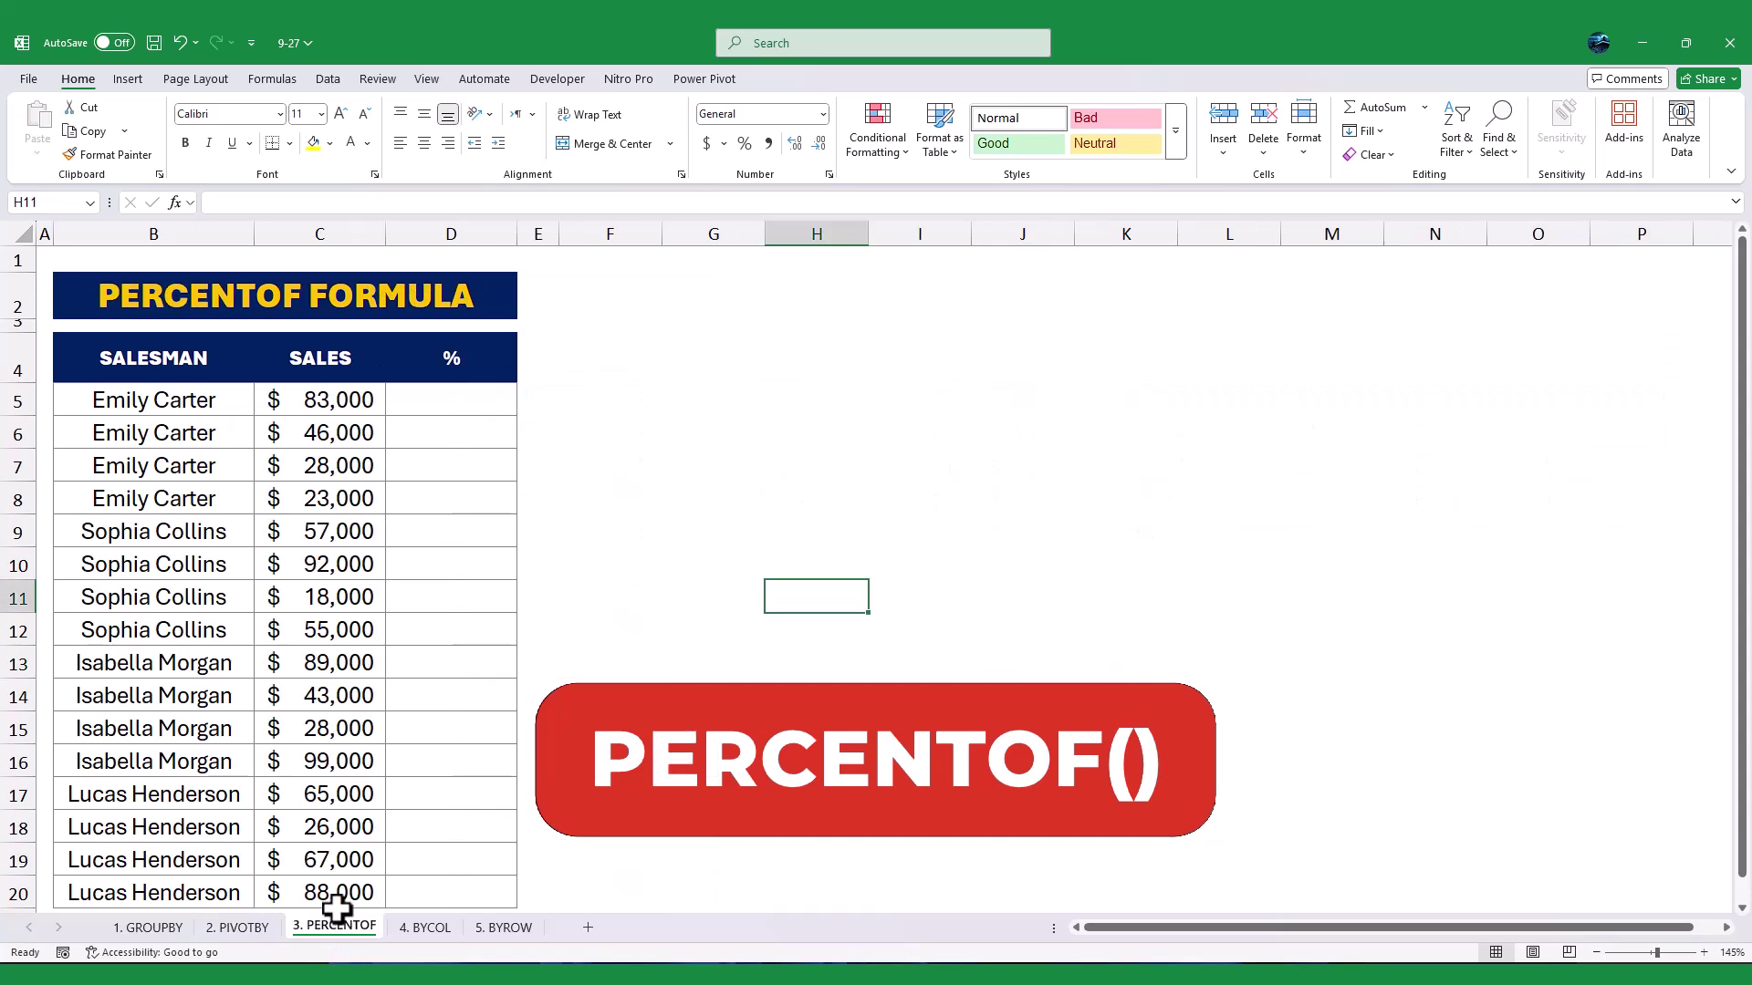
{"action": "left_click", "coordinate": [461, 406]}
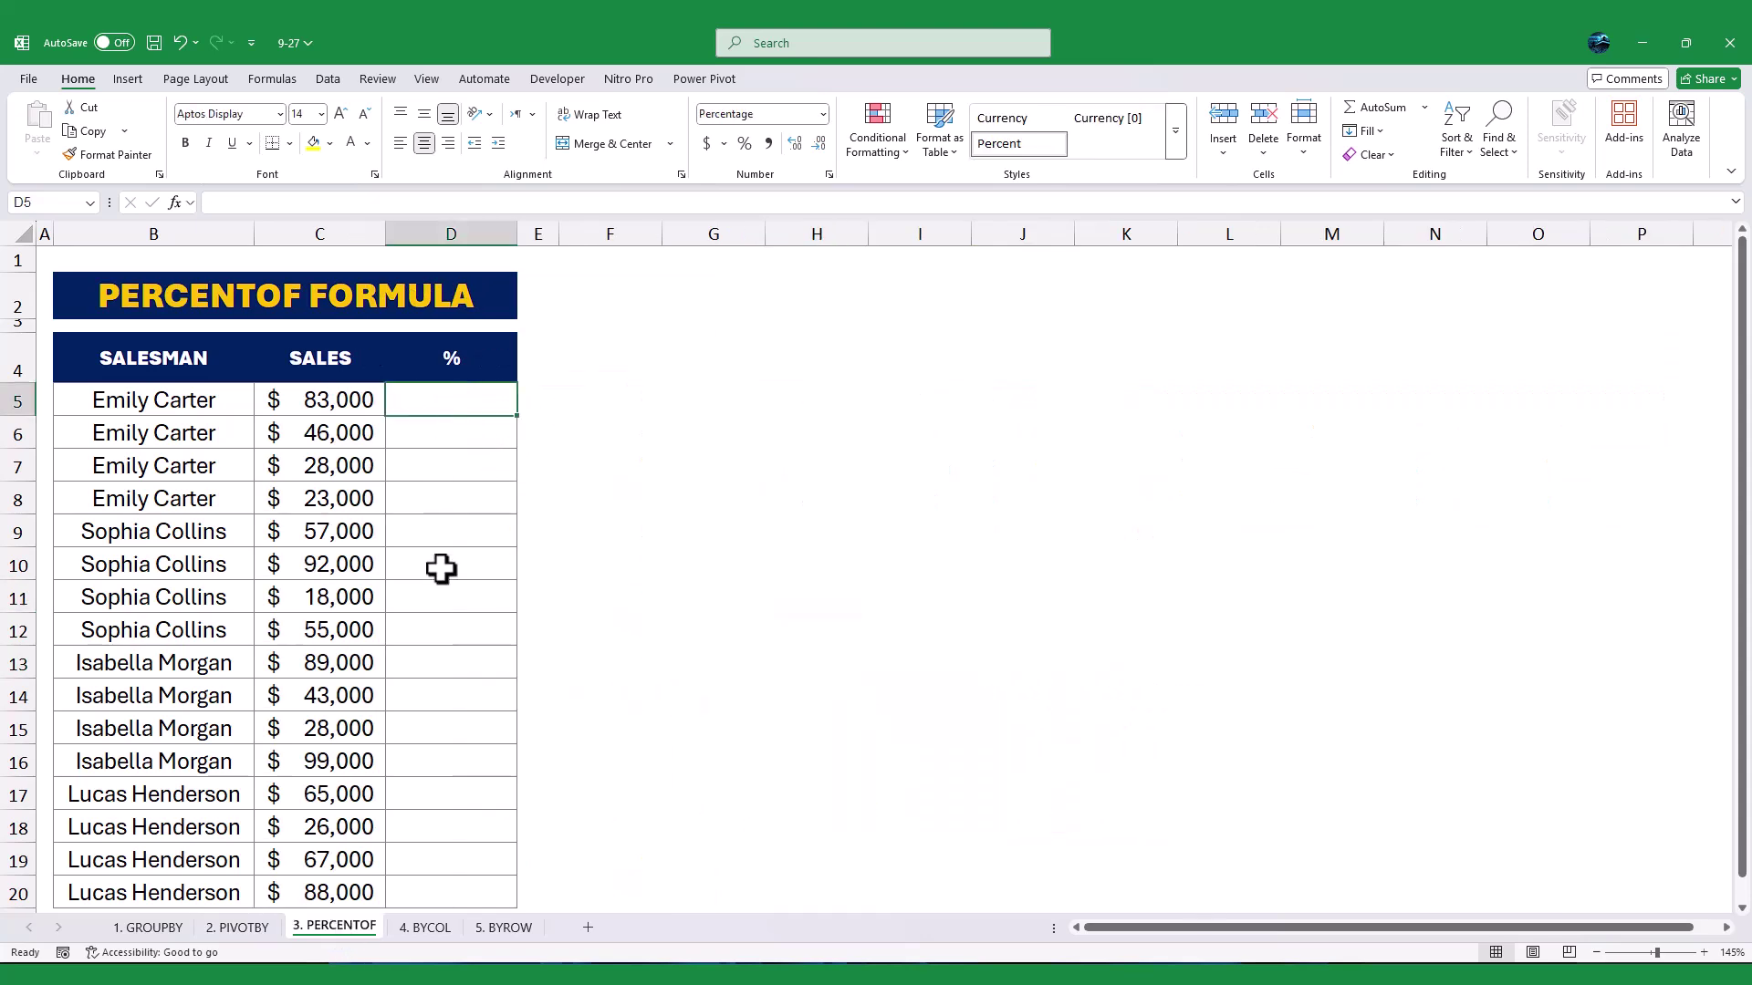
{"action": "type", "text": "="}
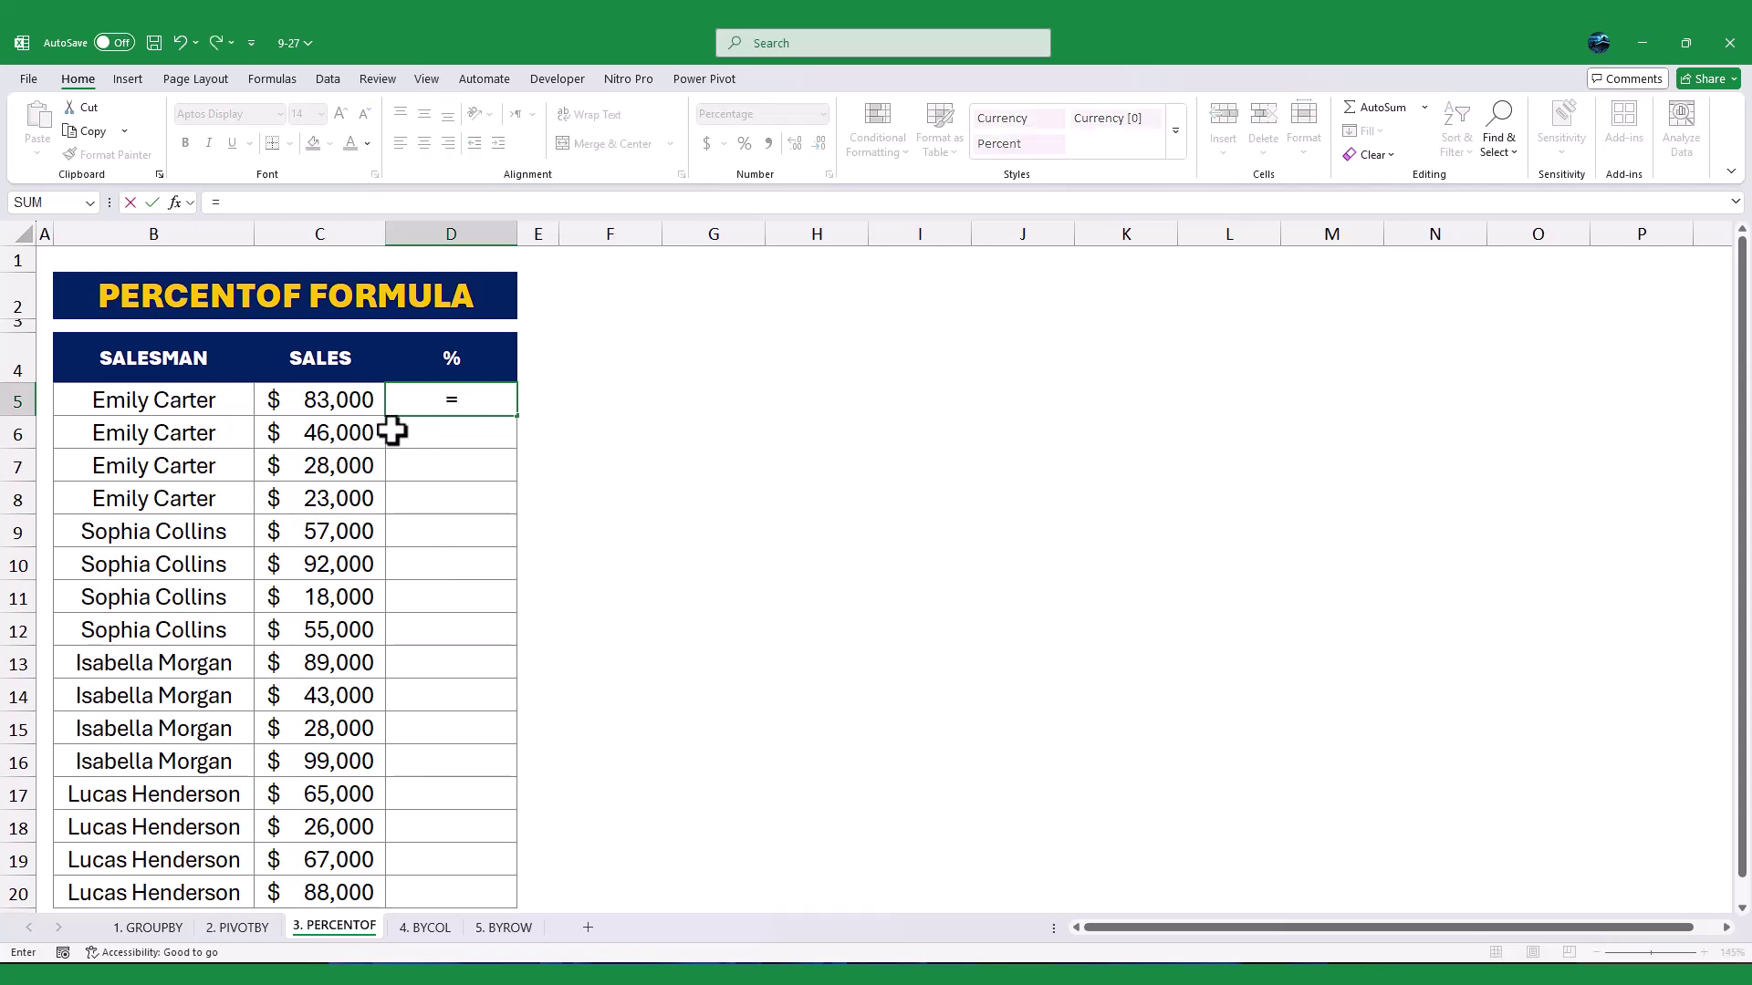
{"action": "left_click", "coordinate": [346, 407]}
{"action": "type", "text": "/SUM("}
{"action": "left_click", "coordinate": [339, 399]}
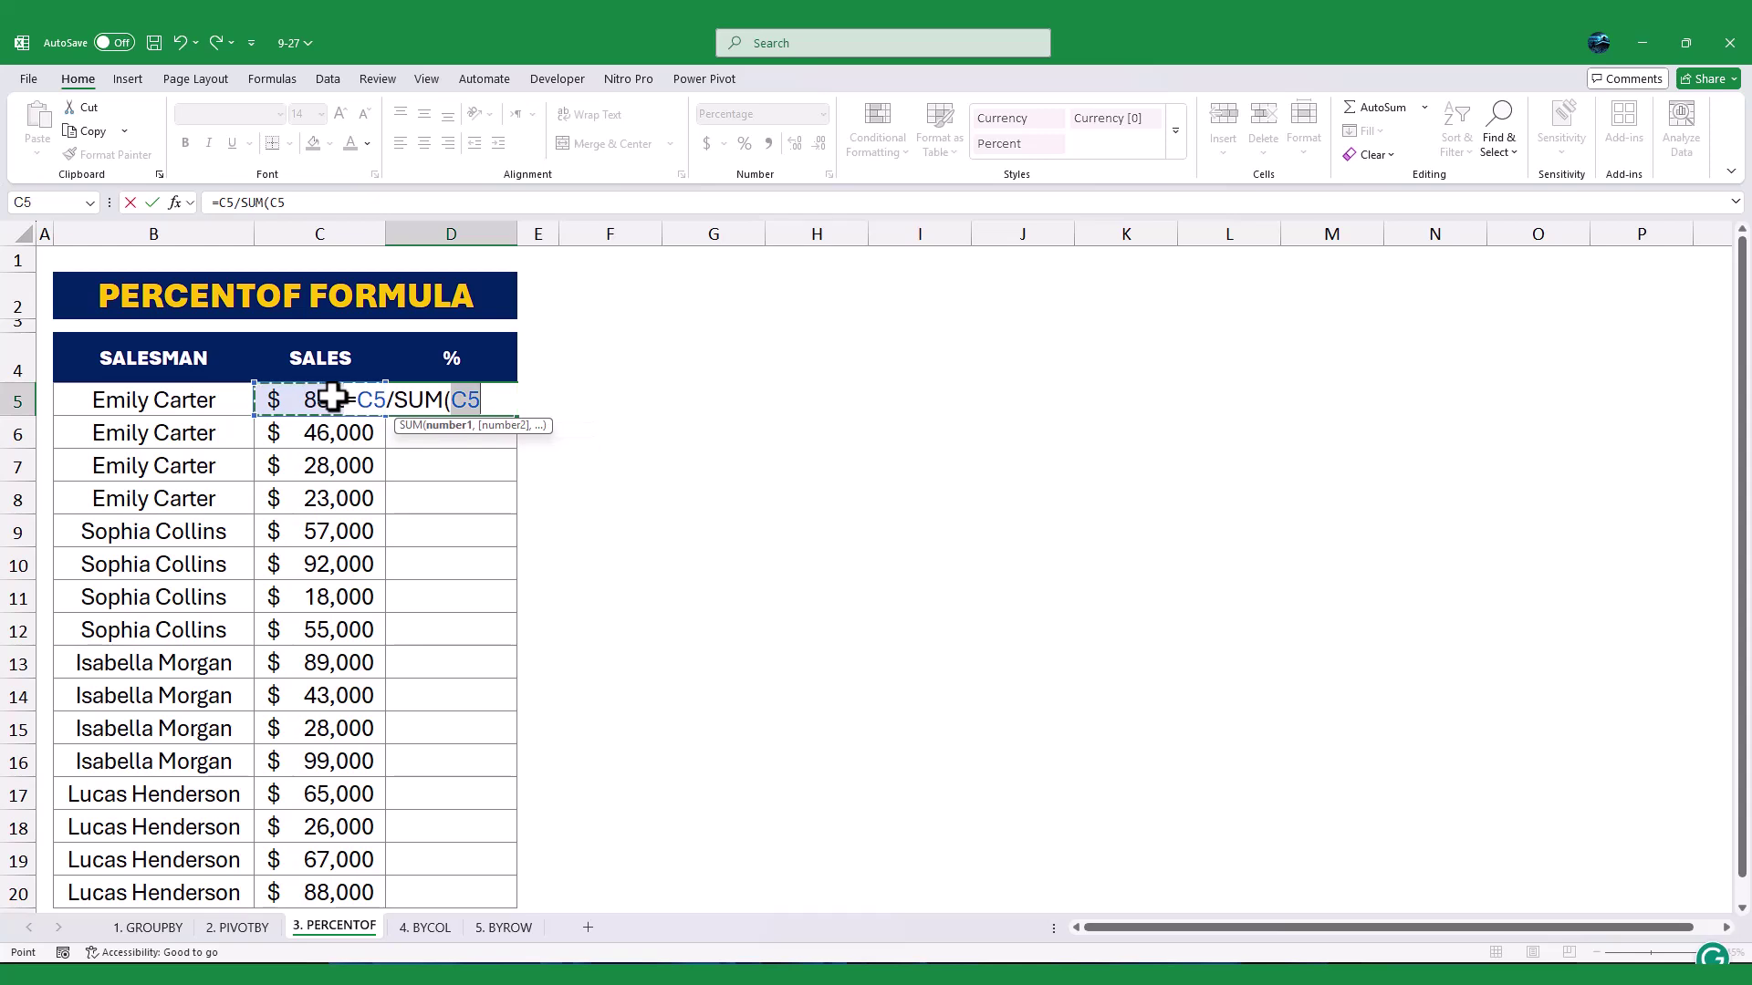
{"action": "left_click_drag", "start_coordinate": [317, 887], "coordinate": [318, 888]}
{"action": "key", "text": "F4"}
{"action": "type", "text": ")"}
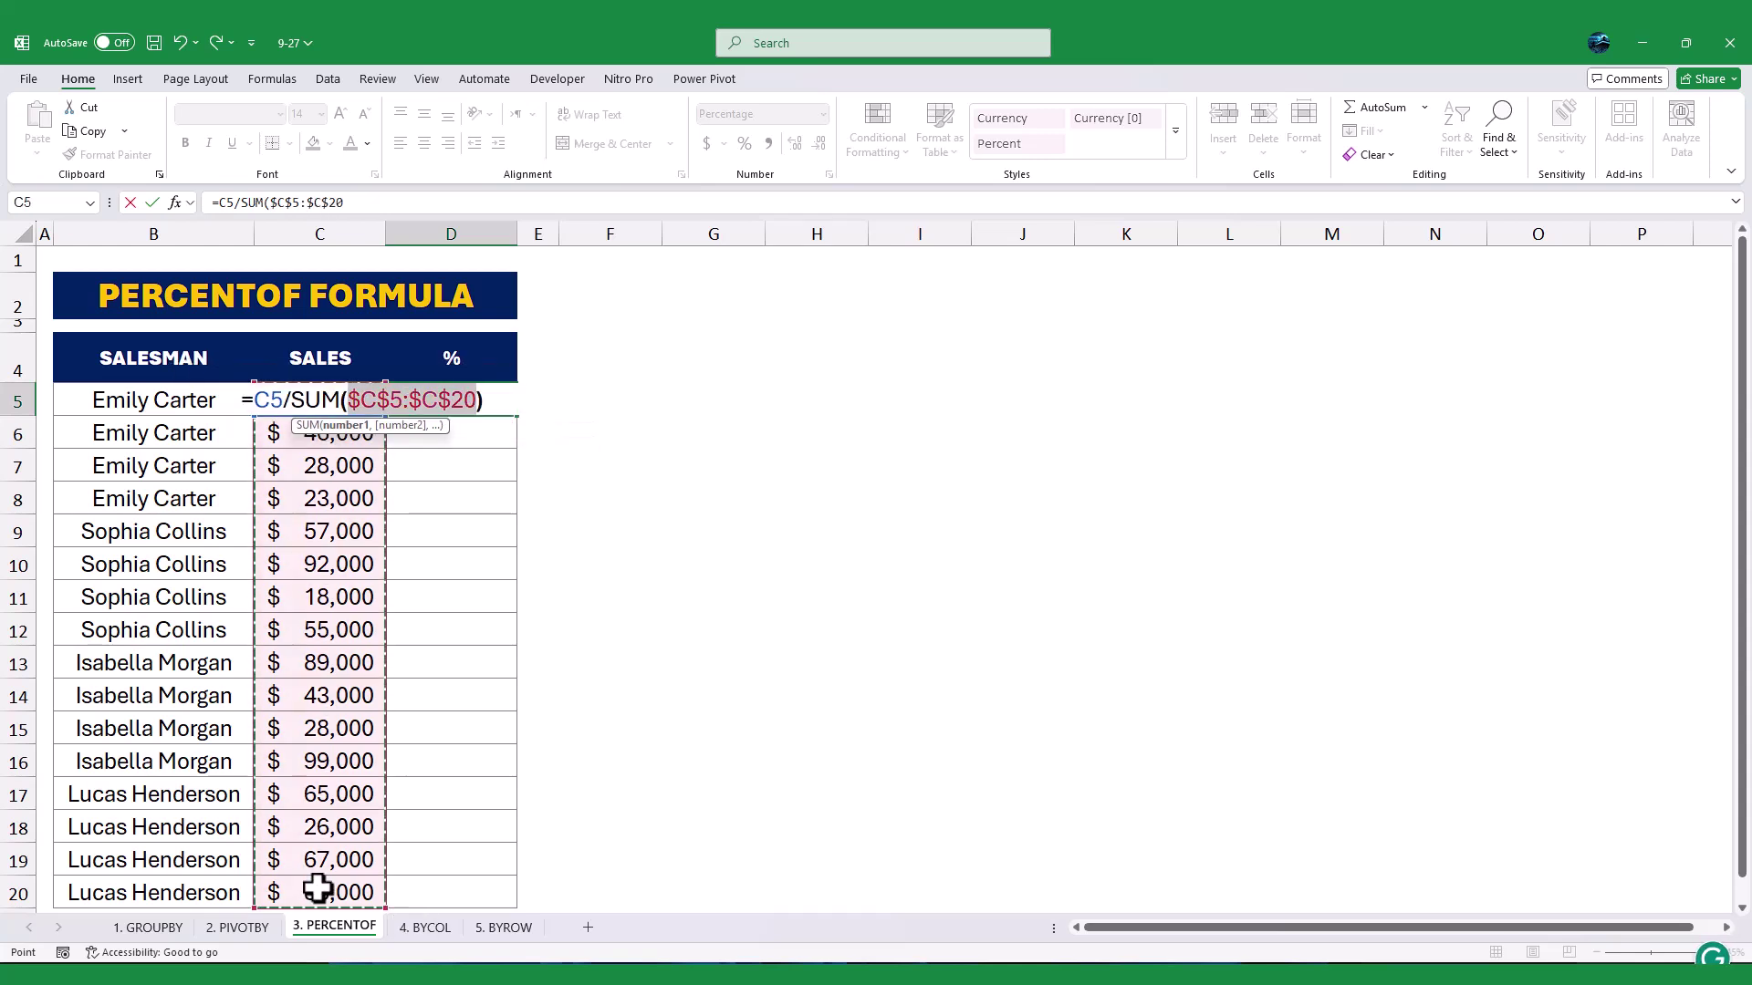
{"action": "key", "text": "Return"}
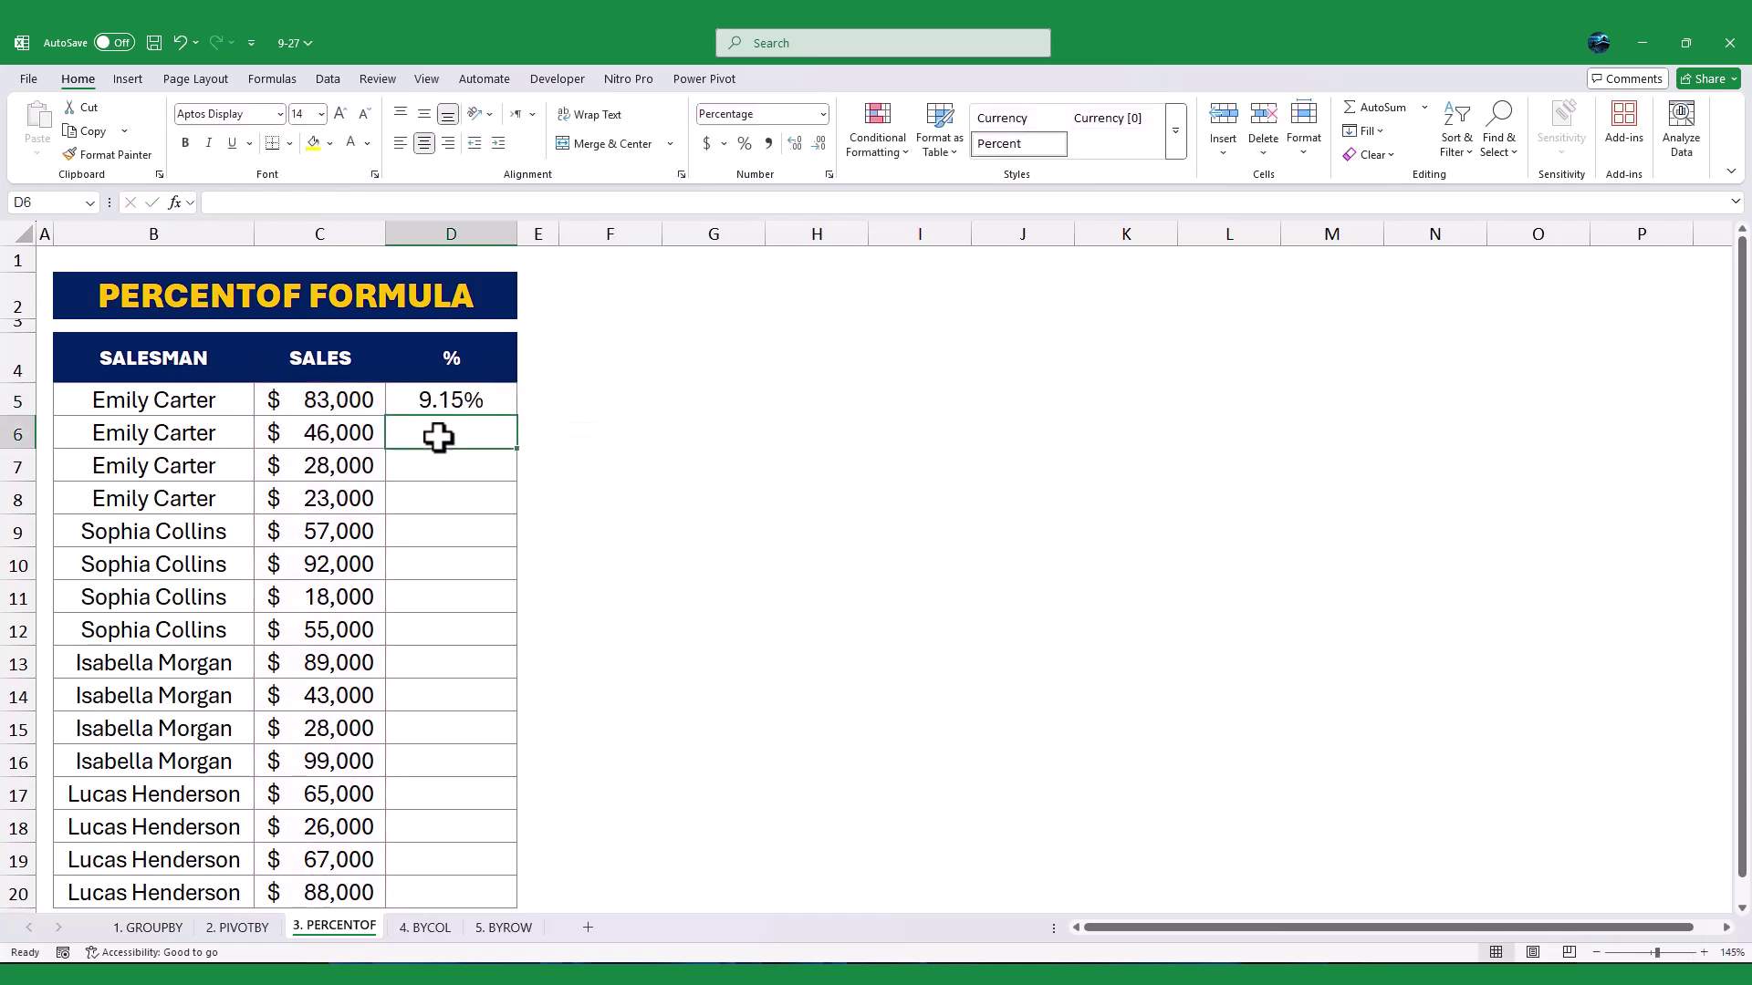
Fill the percentage formula from D5 down to D20
{"action": "left_click", "coordinate": [461, 403]}
{"action": "left_click_drag", "start_coordinate": [516, 415], "coordinate": [512, 900]}
{"action": "left_click", "coordinate": [643, 657]}
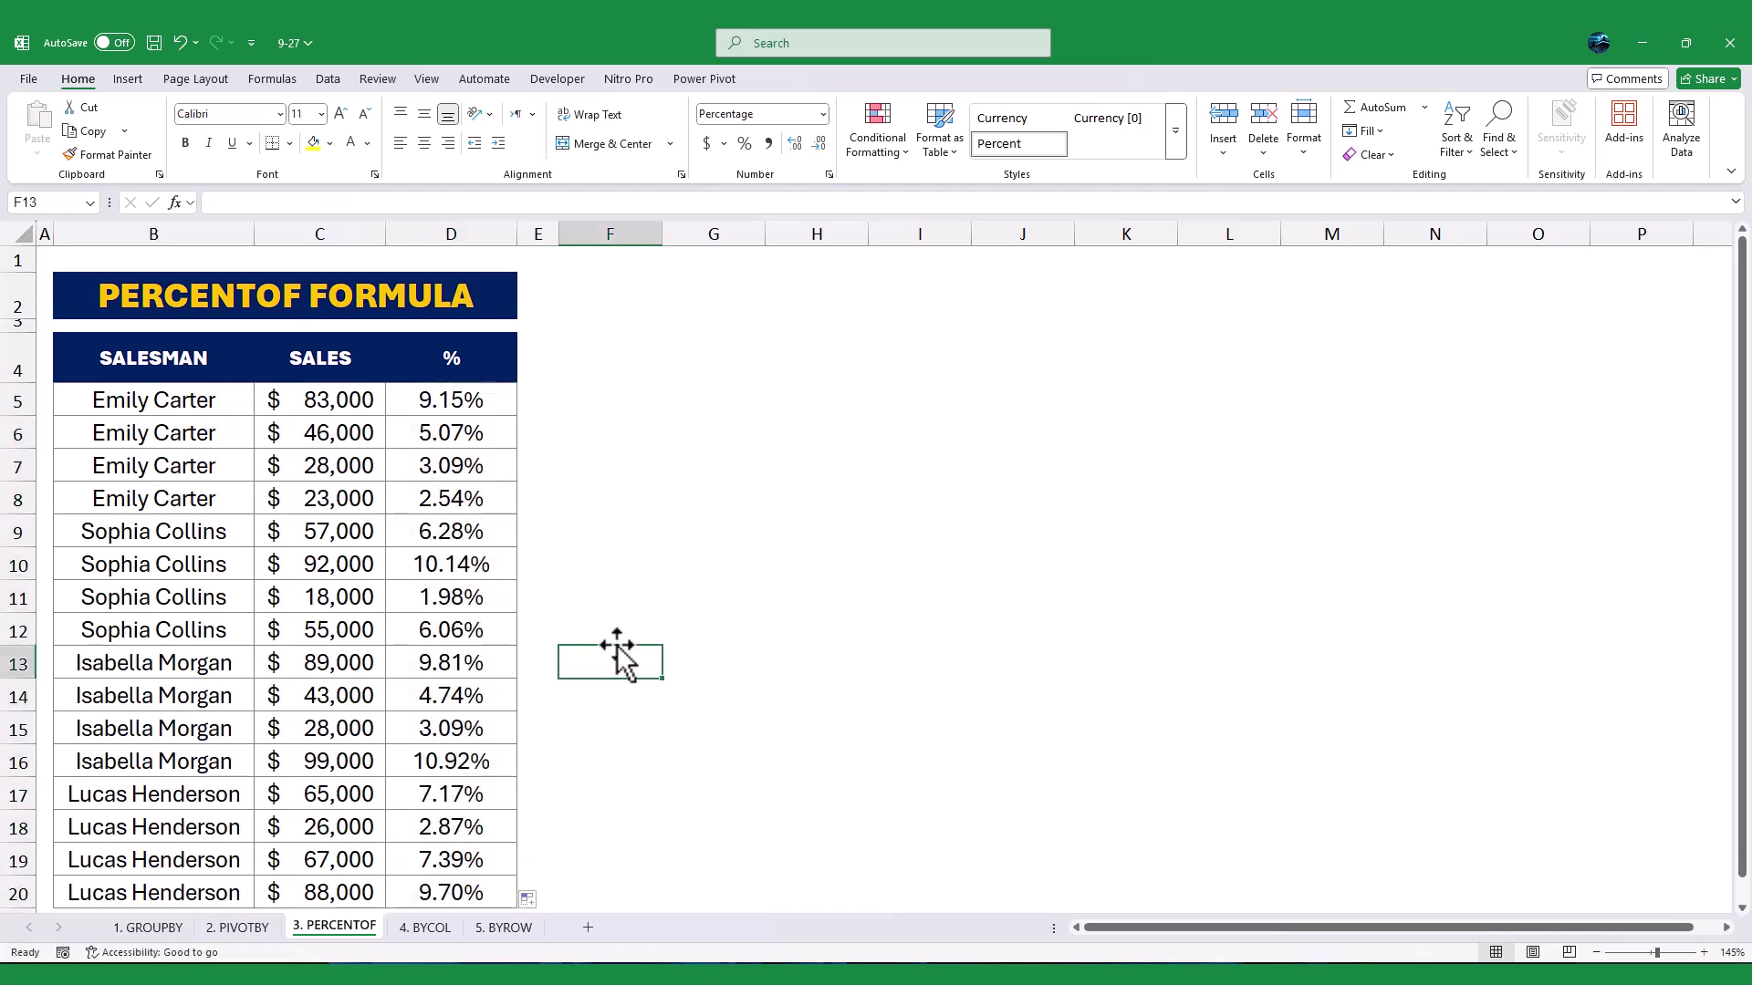
{"action": "left_click", "coordinate": [624, 398]}
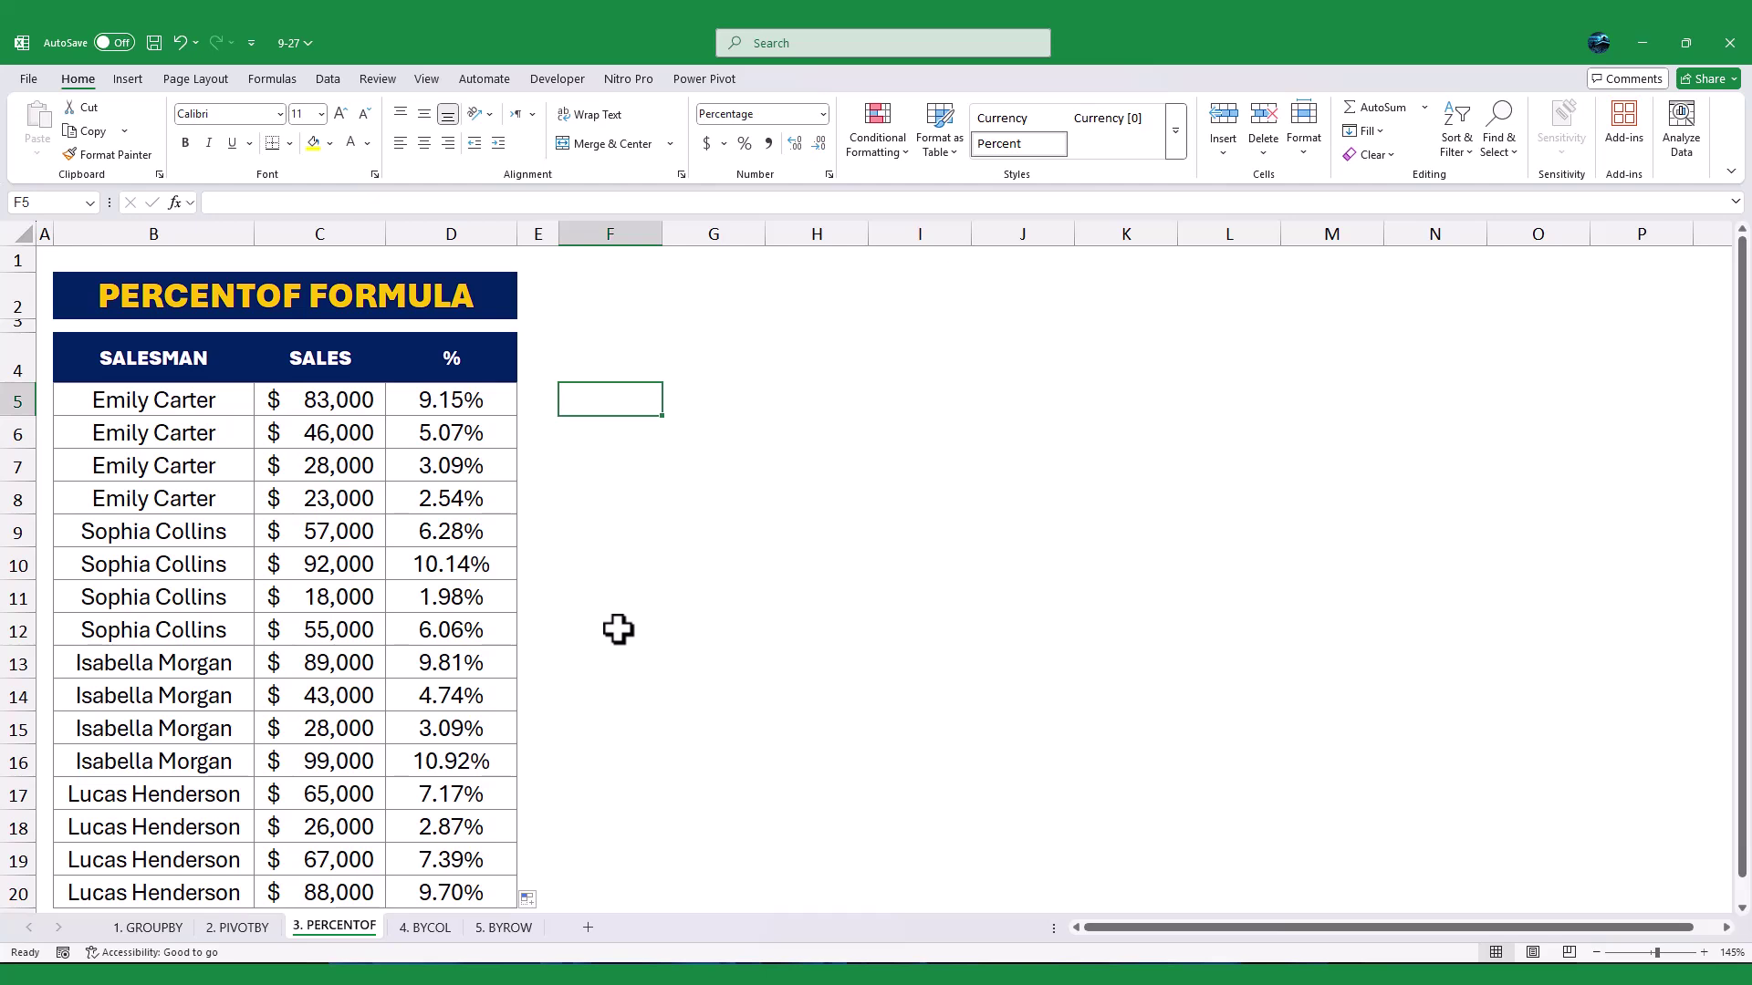
Enter =PERCENTOF(C5,C5:C20) in F5
{"action": "type", "text": "=PERCE"}
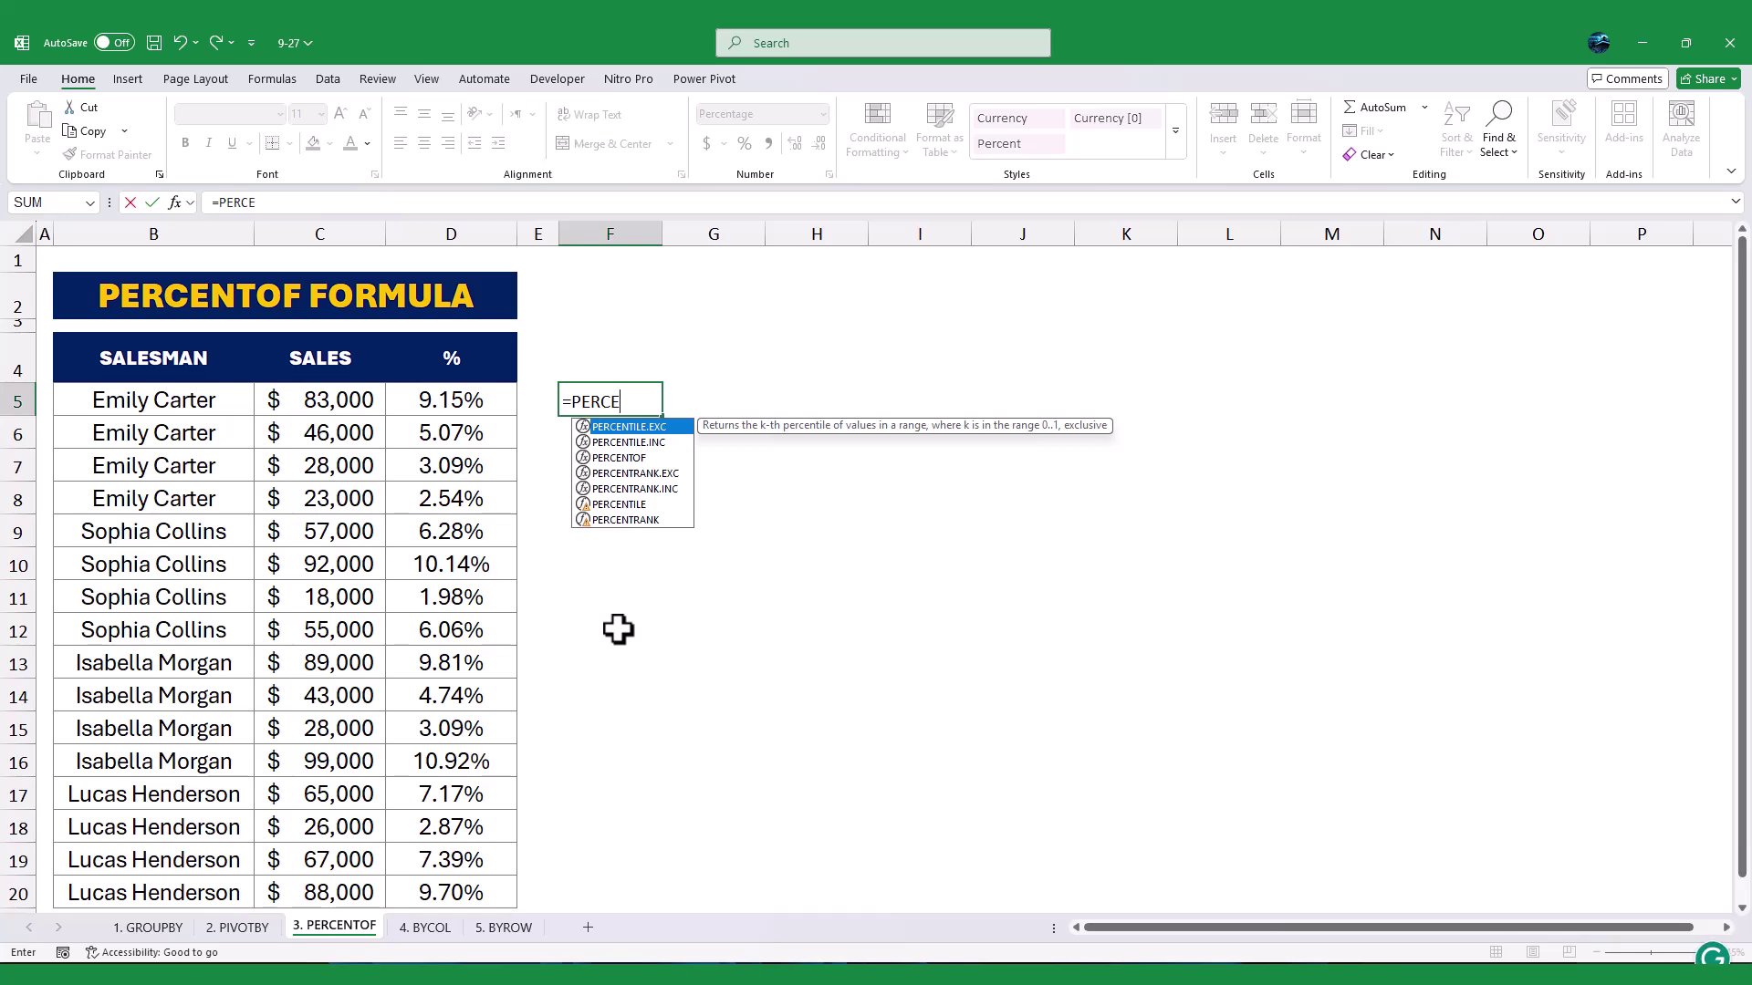
{"action": "key", "text": "Down"}
{"action": "key", "text": "Down"}
{"action": "key", "text": "Tab"}
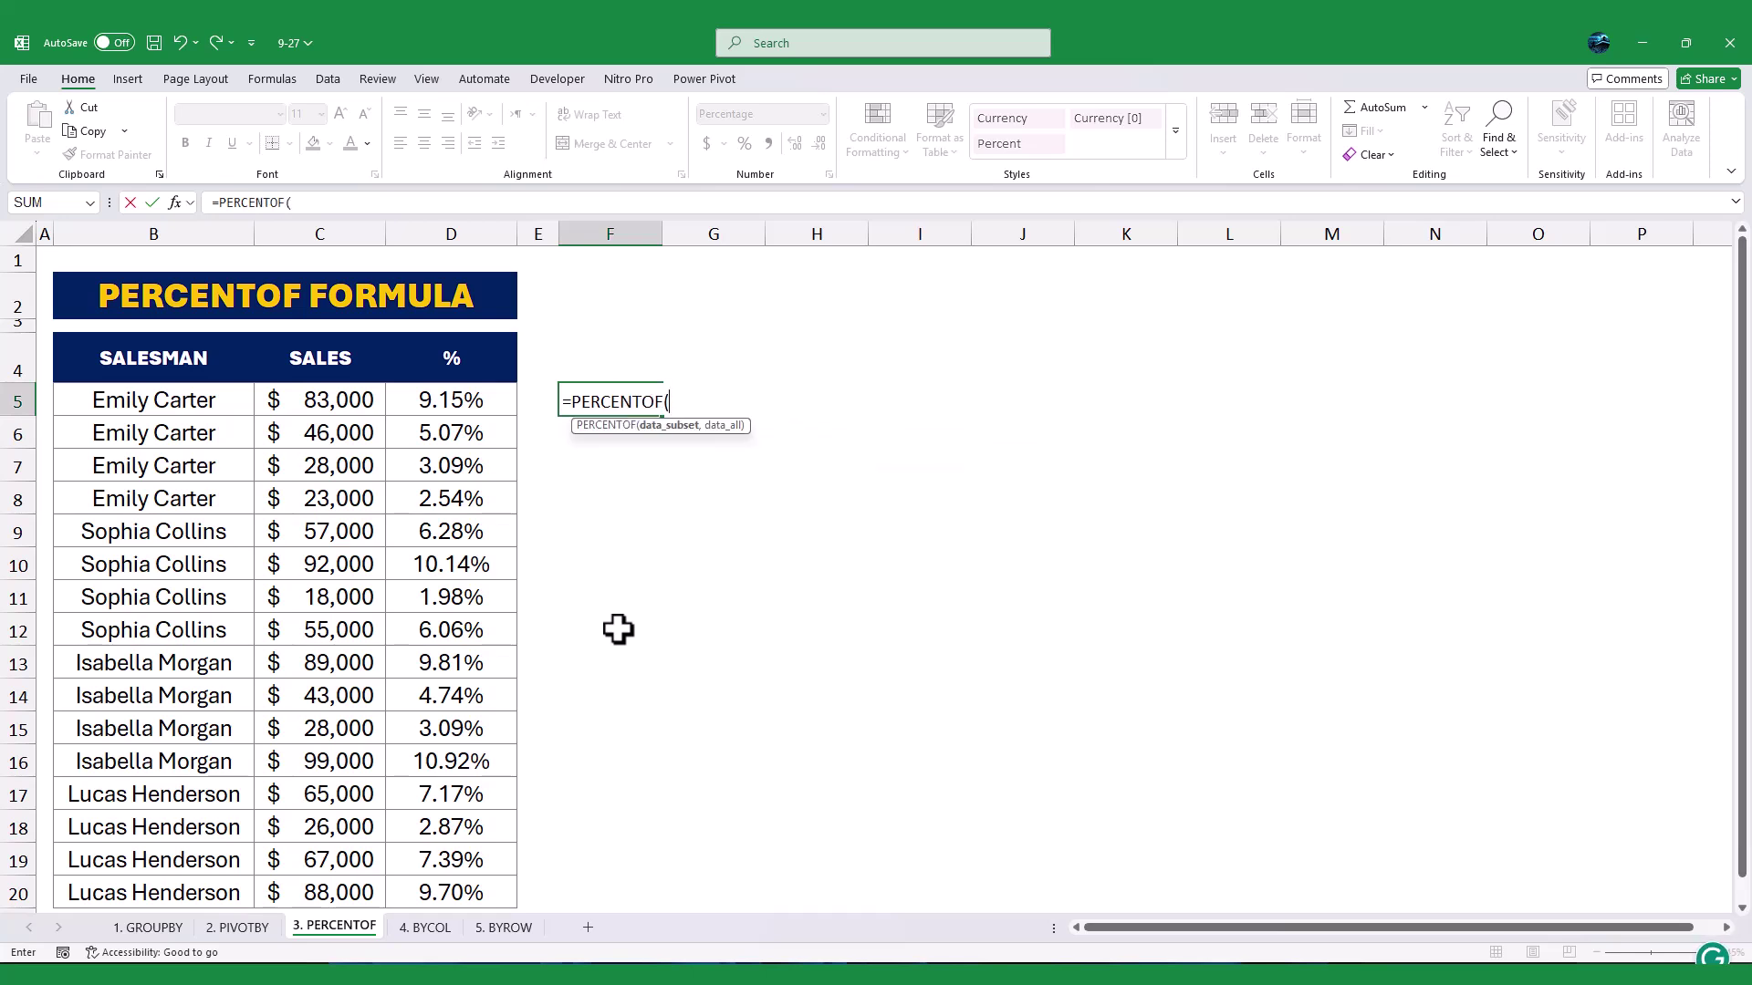
{"action": "left_click", "coordinate": [316, 404]}
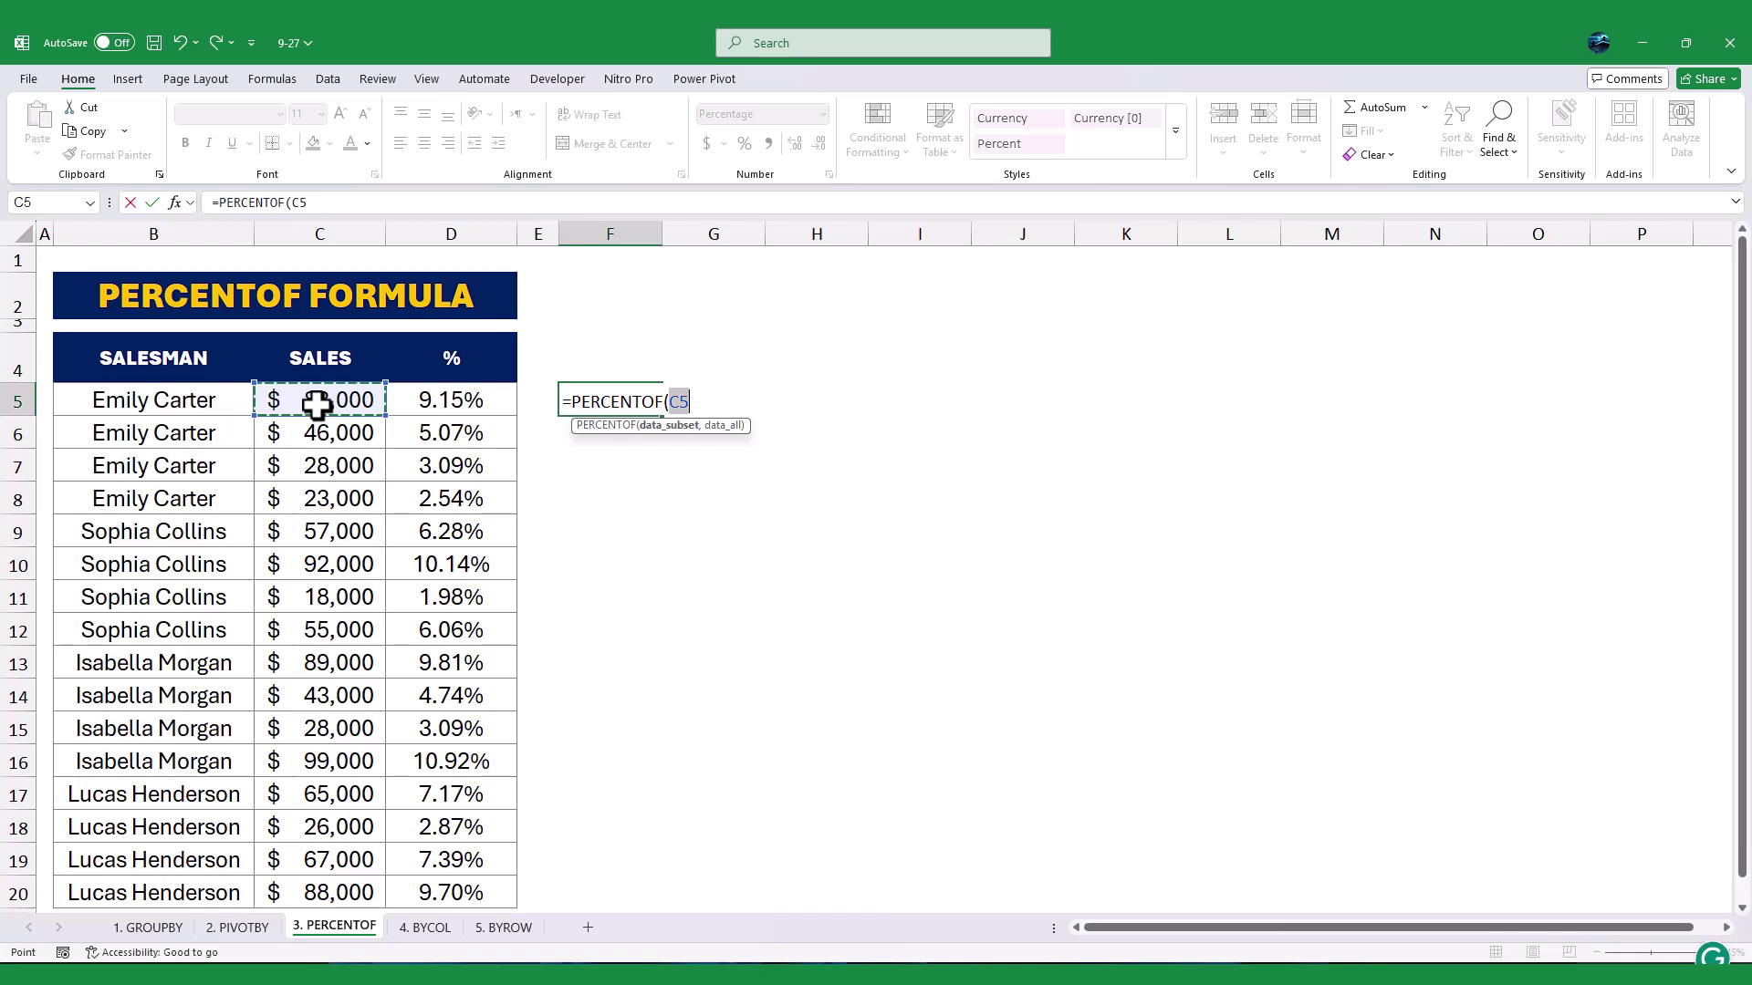
{"action": "type", "text": ","}
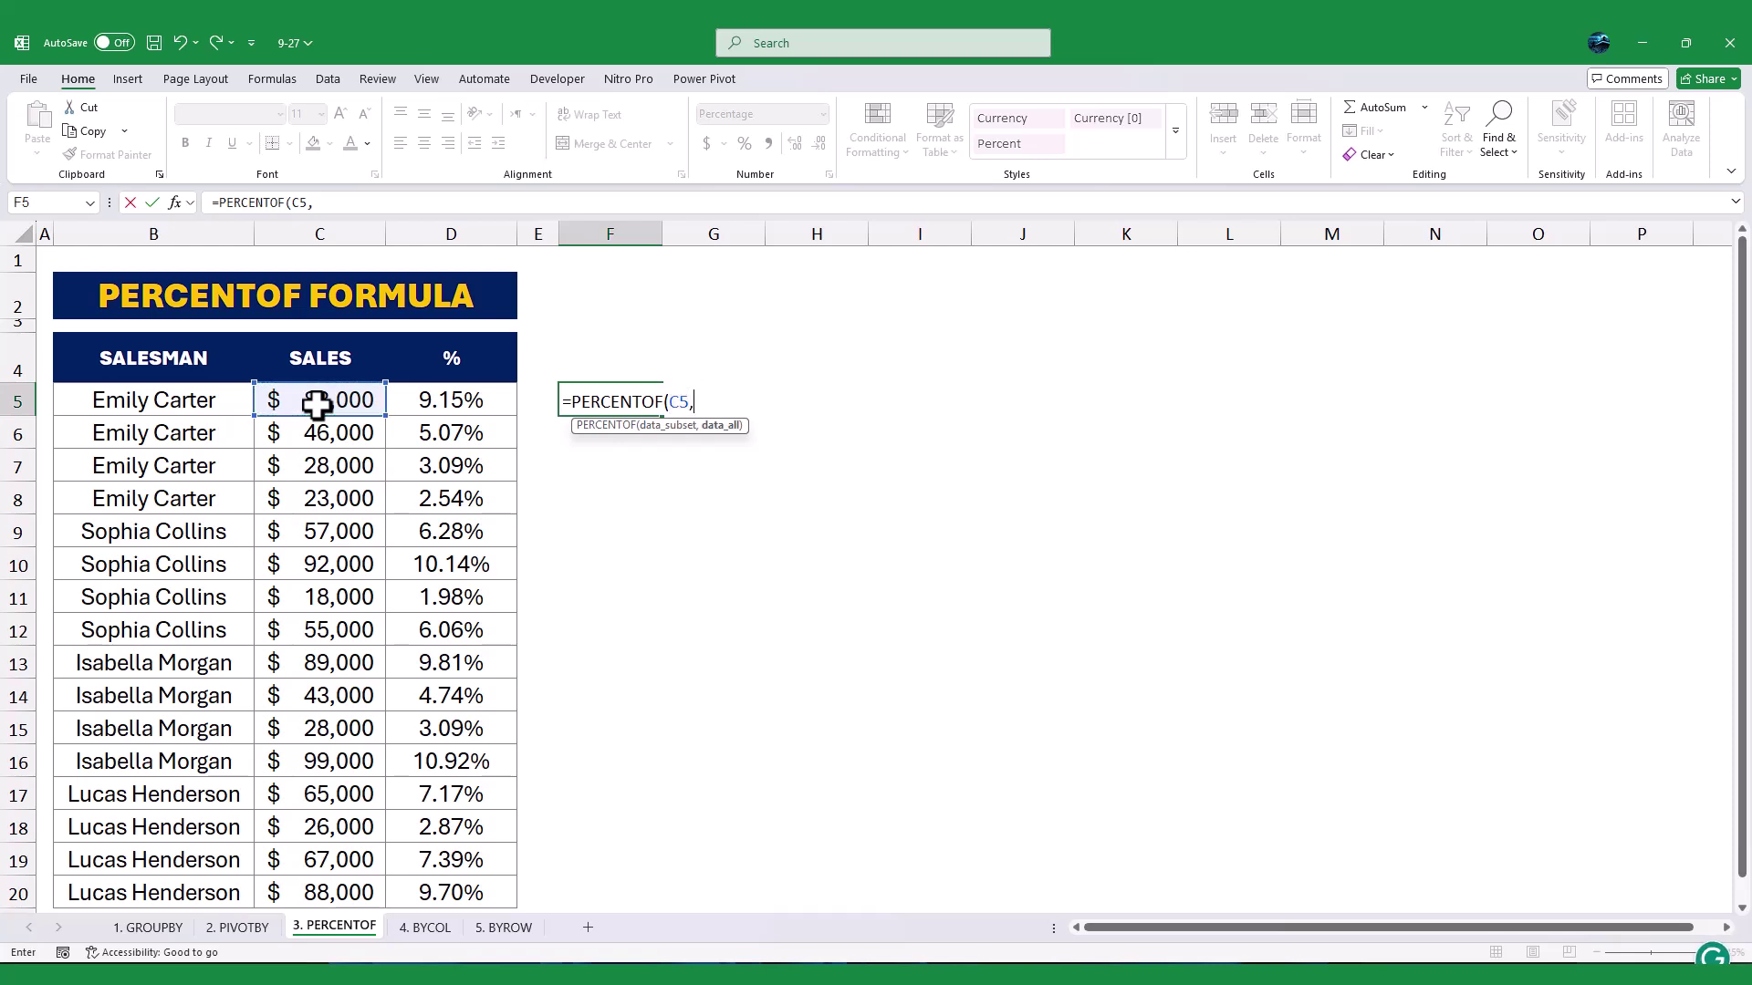
{"action": "left_click", "coordinate": [319, 400]}
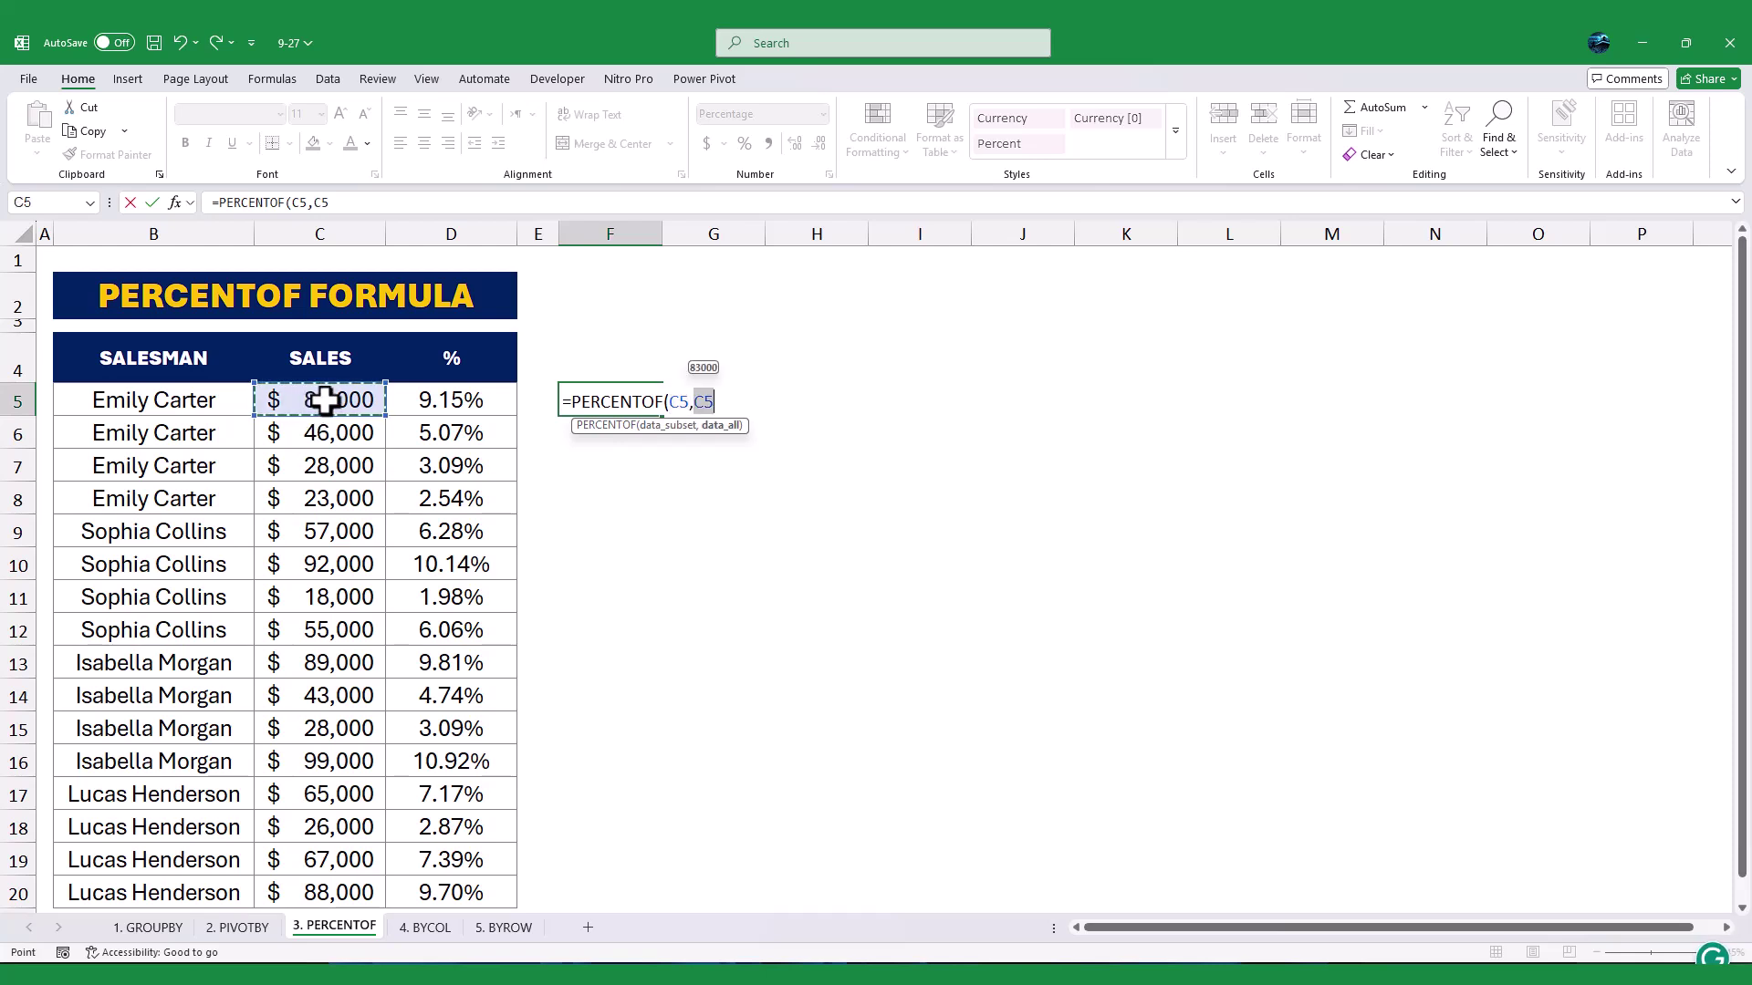
{"action": "key", "text": "ctrl+shift+Down"}
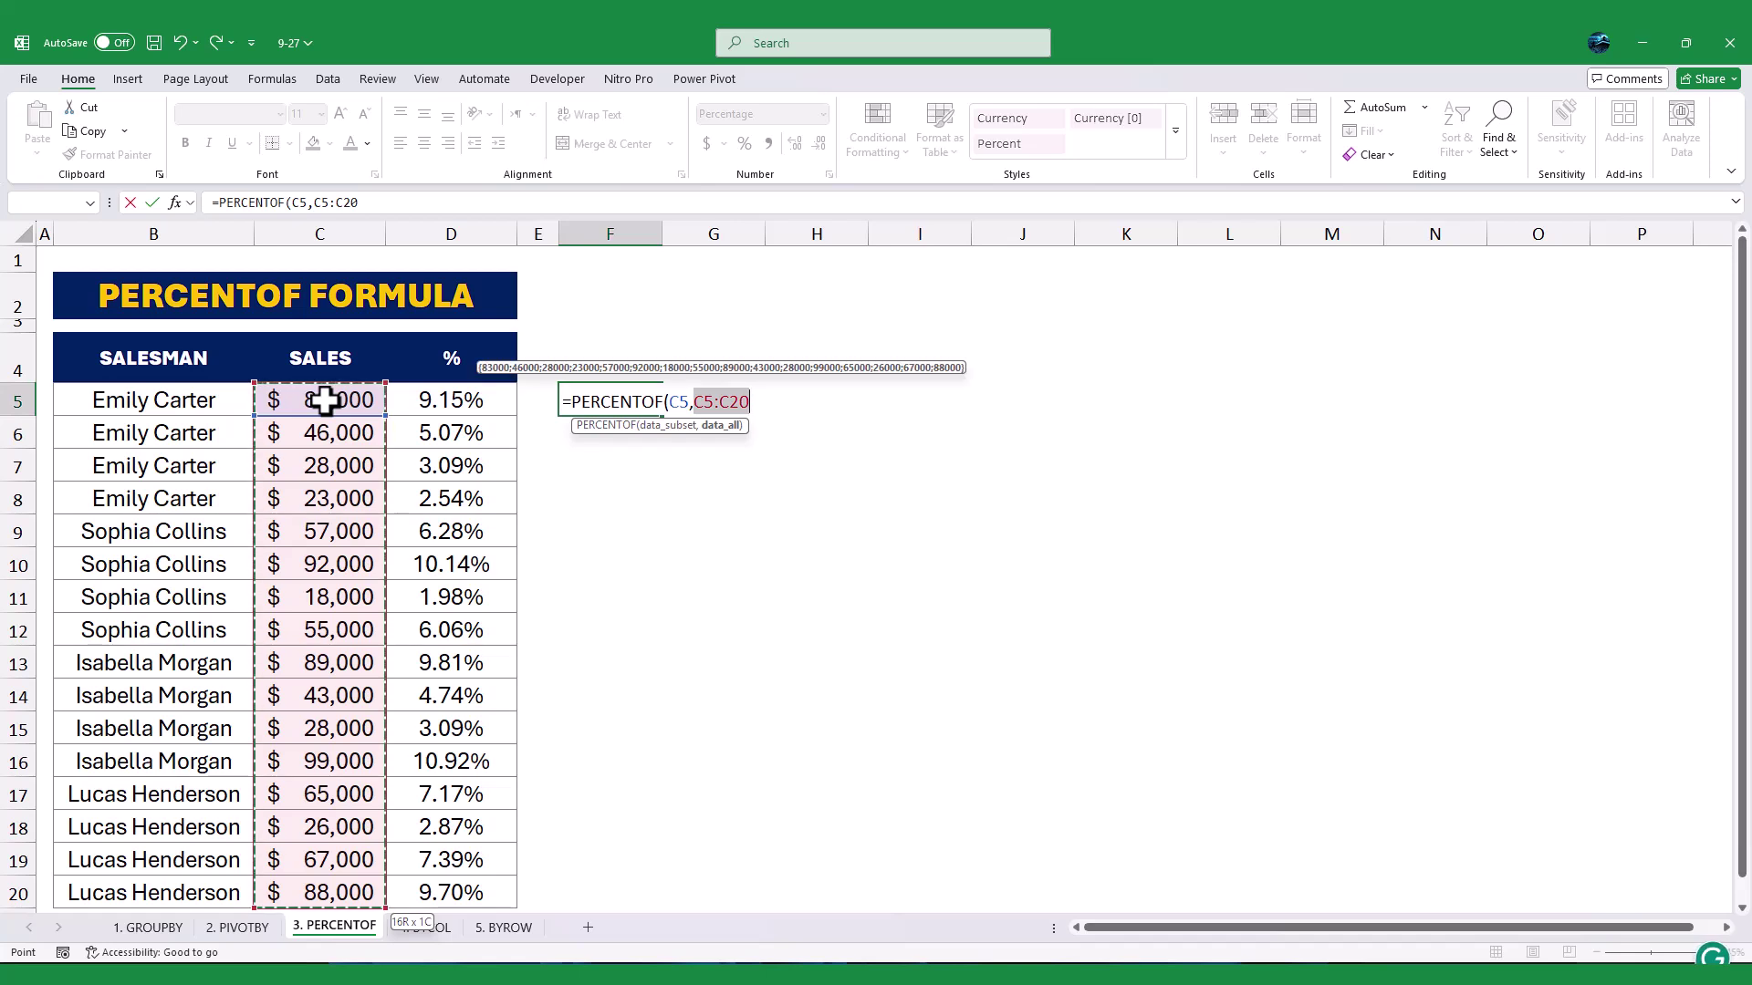
{"action": "key", "text": "Return"}
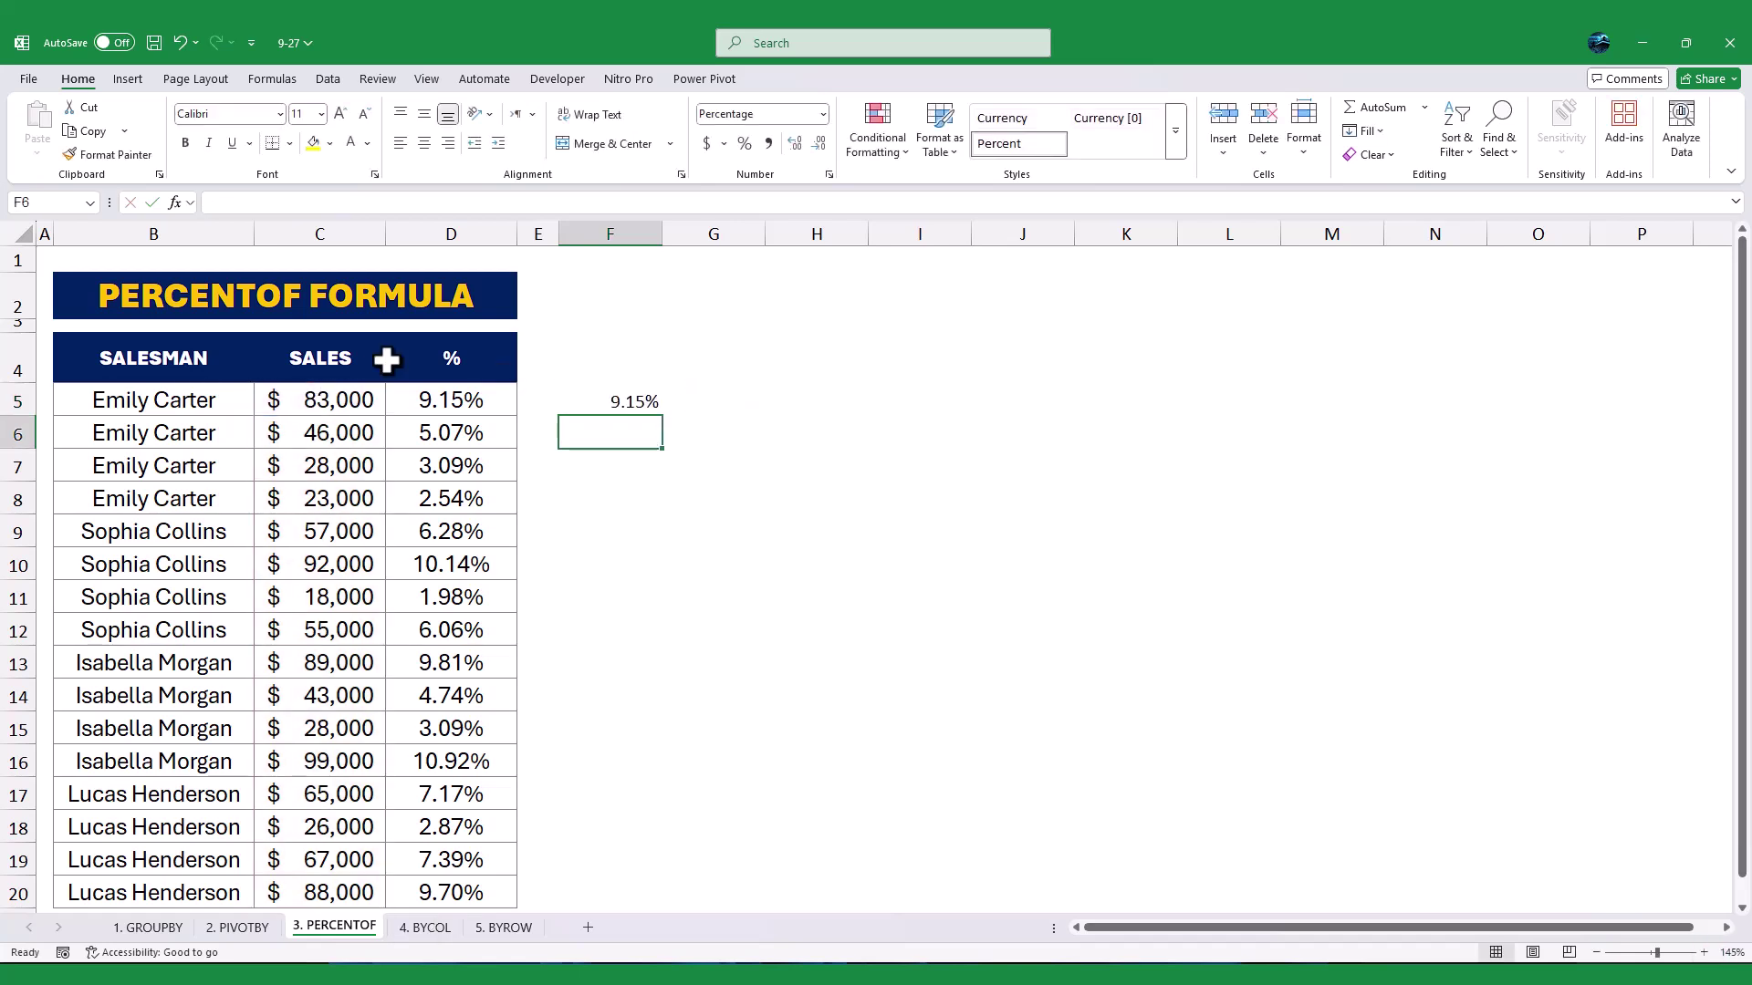
Make the PERCENTOF total range absolute as $C$5:$C$20 in F5
{"action": "left_click", "coordinate": [568, 395]}
{"action": "left_click", "coordinate": [357, 202]}
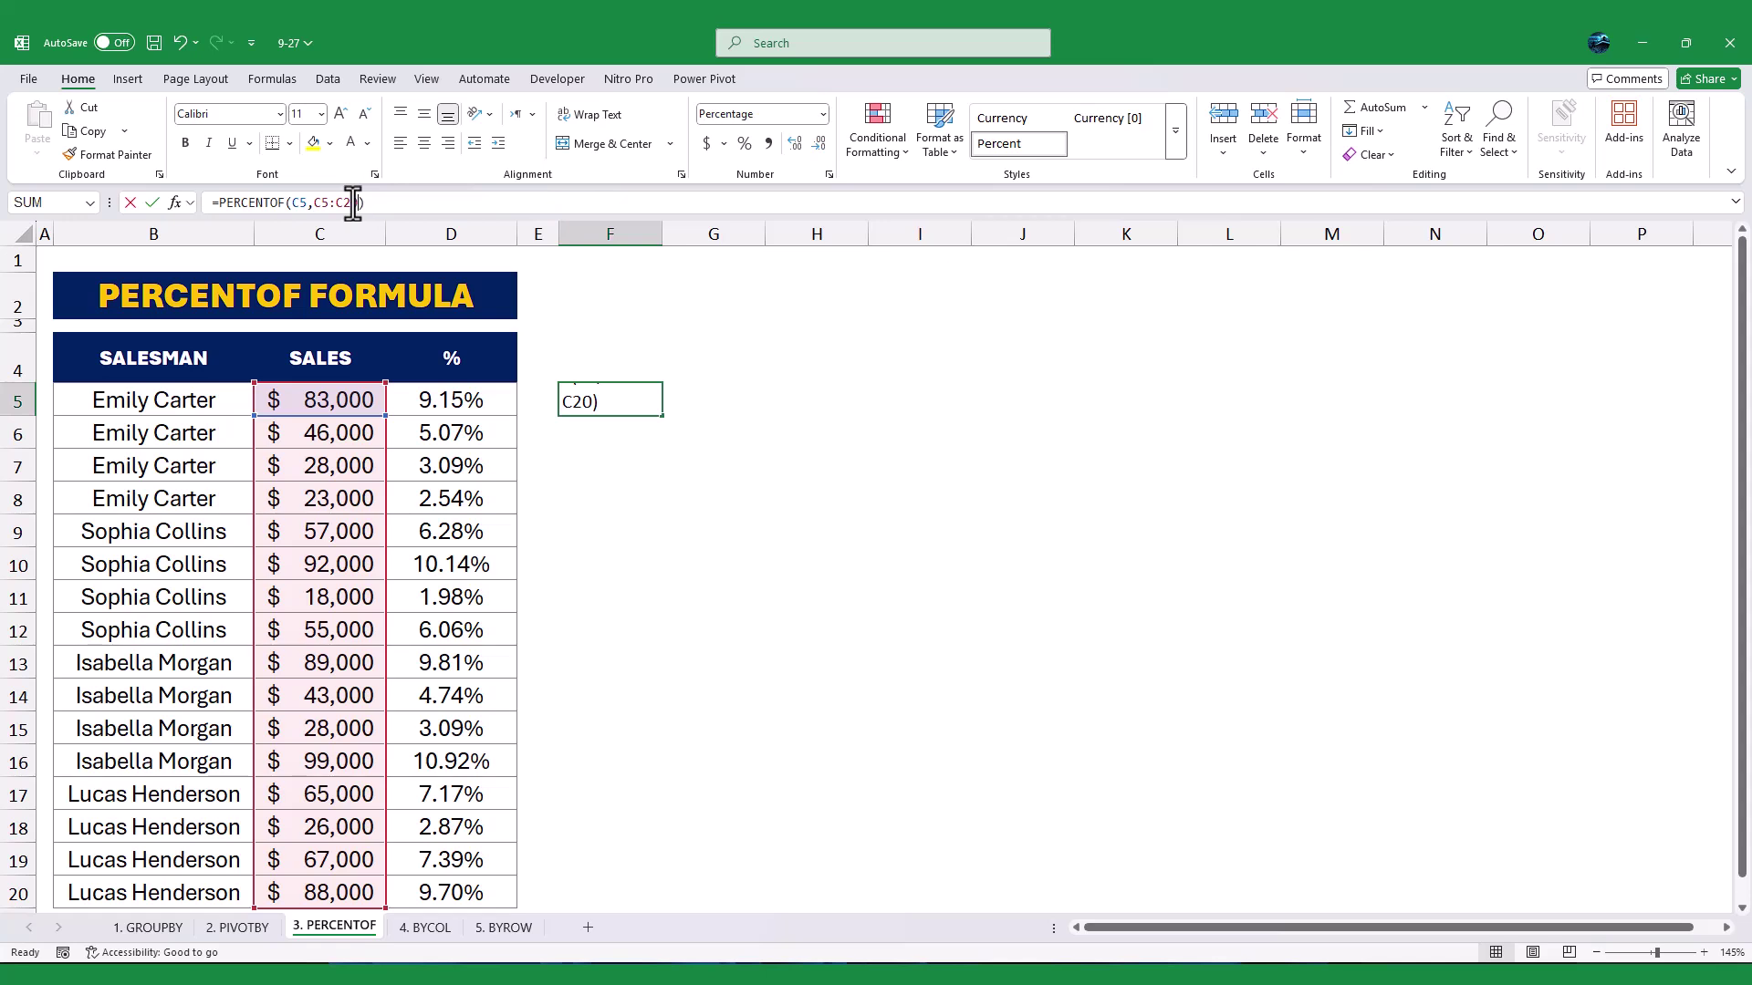
{"action": "left_click_drag", "start_coordinate": [317, 202], "coordinate": [313, 202]}
{"action": "key", "text": "F4"}
{"action": "key", "text": "Return"}
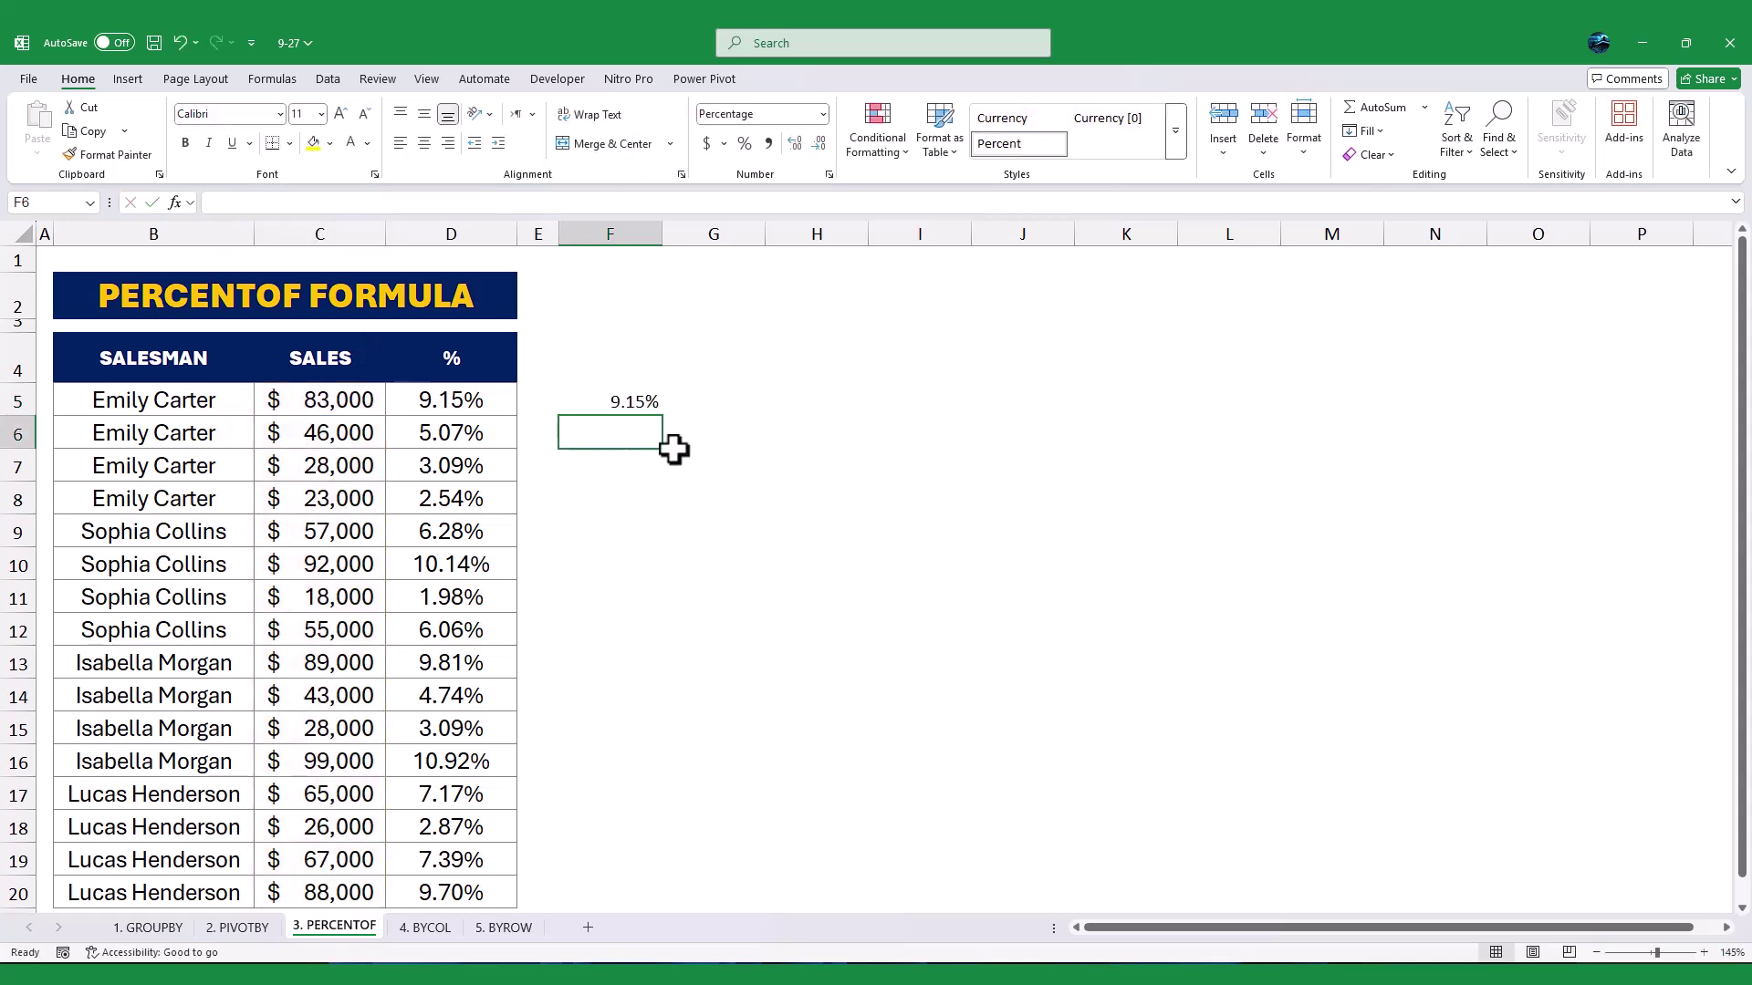
Fill the PERCENTOF formula from F5 down to F20
{"action": "left_click", "coordinate": [644, 401]}
{"action": "left_click_drag", "start_coordinate": [665, 420], "coordinate": [684, 907]}
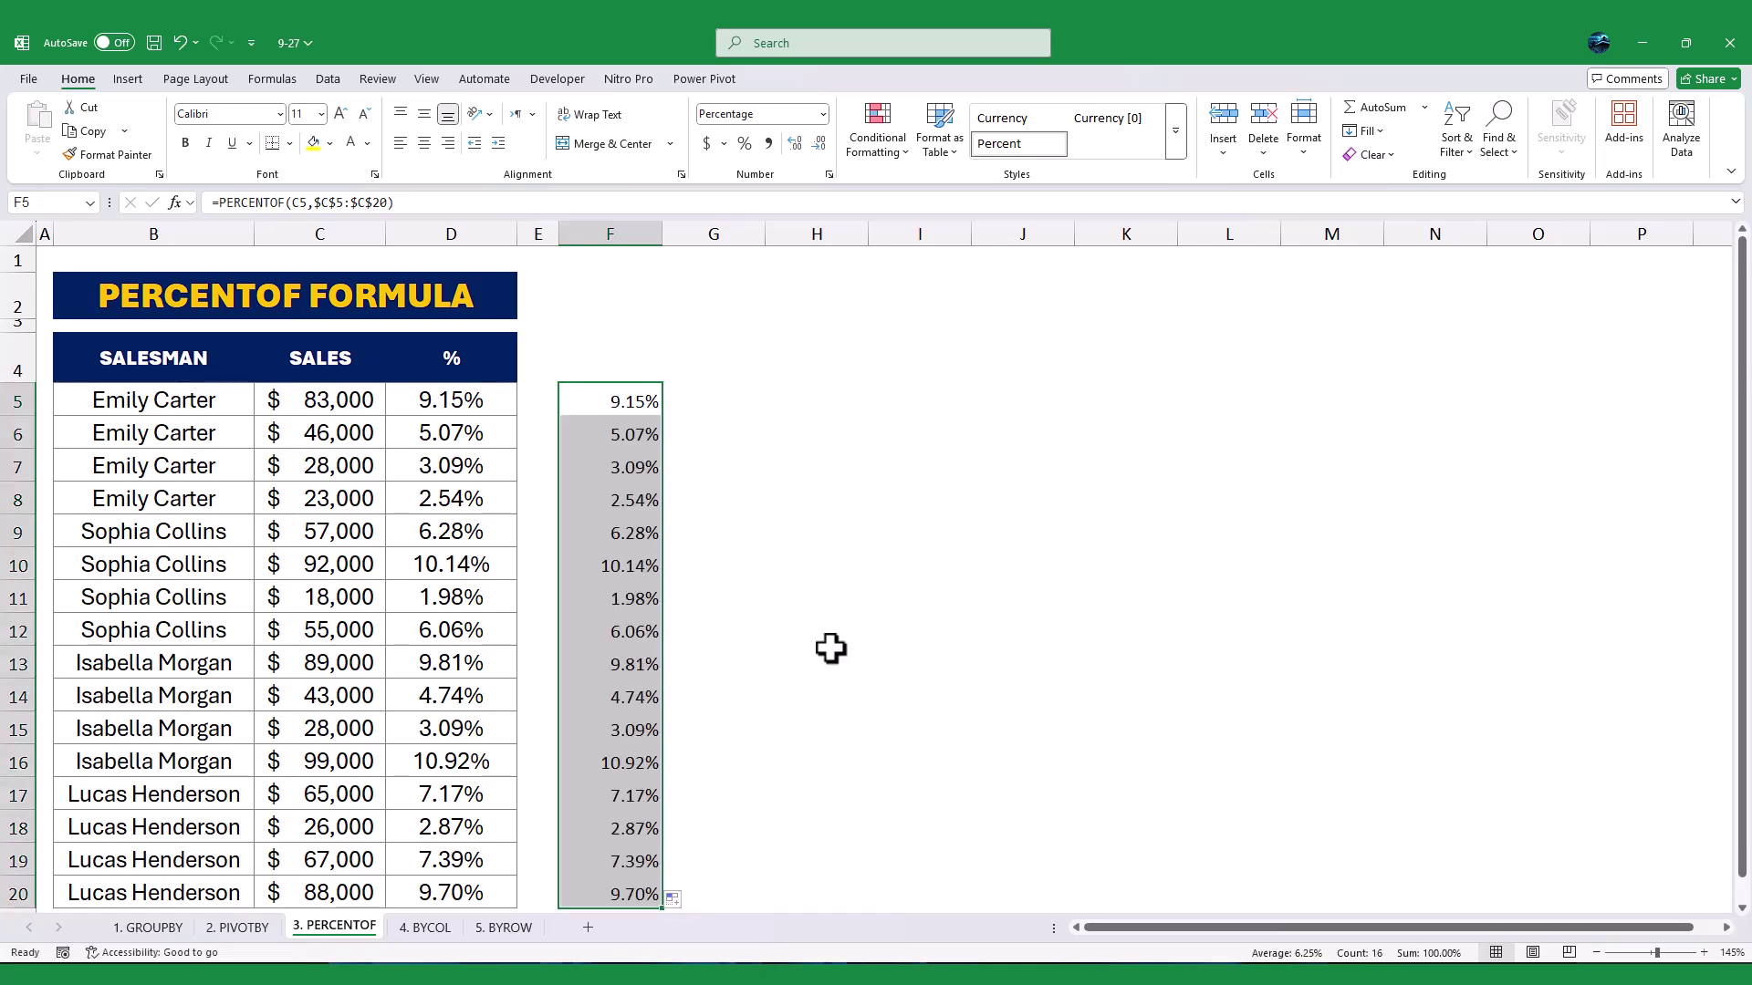
{"action": "left_click", "coordinate": [876, 612]}
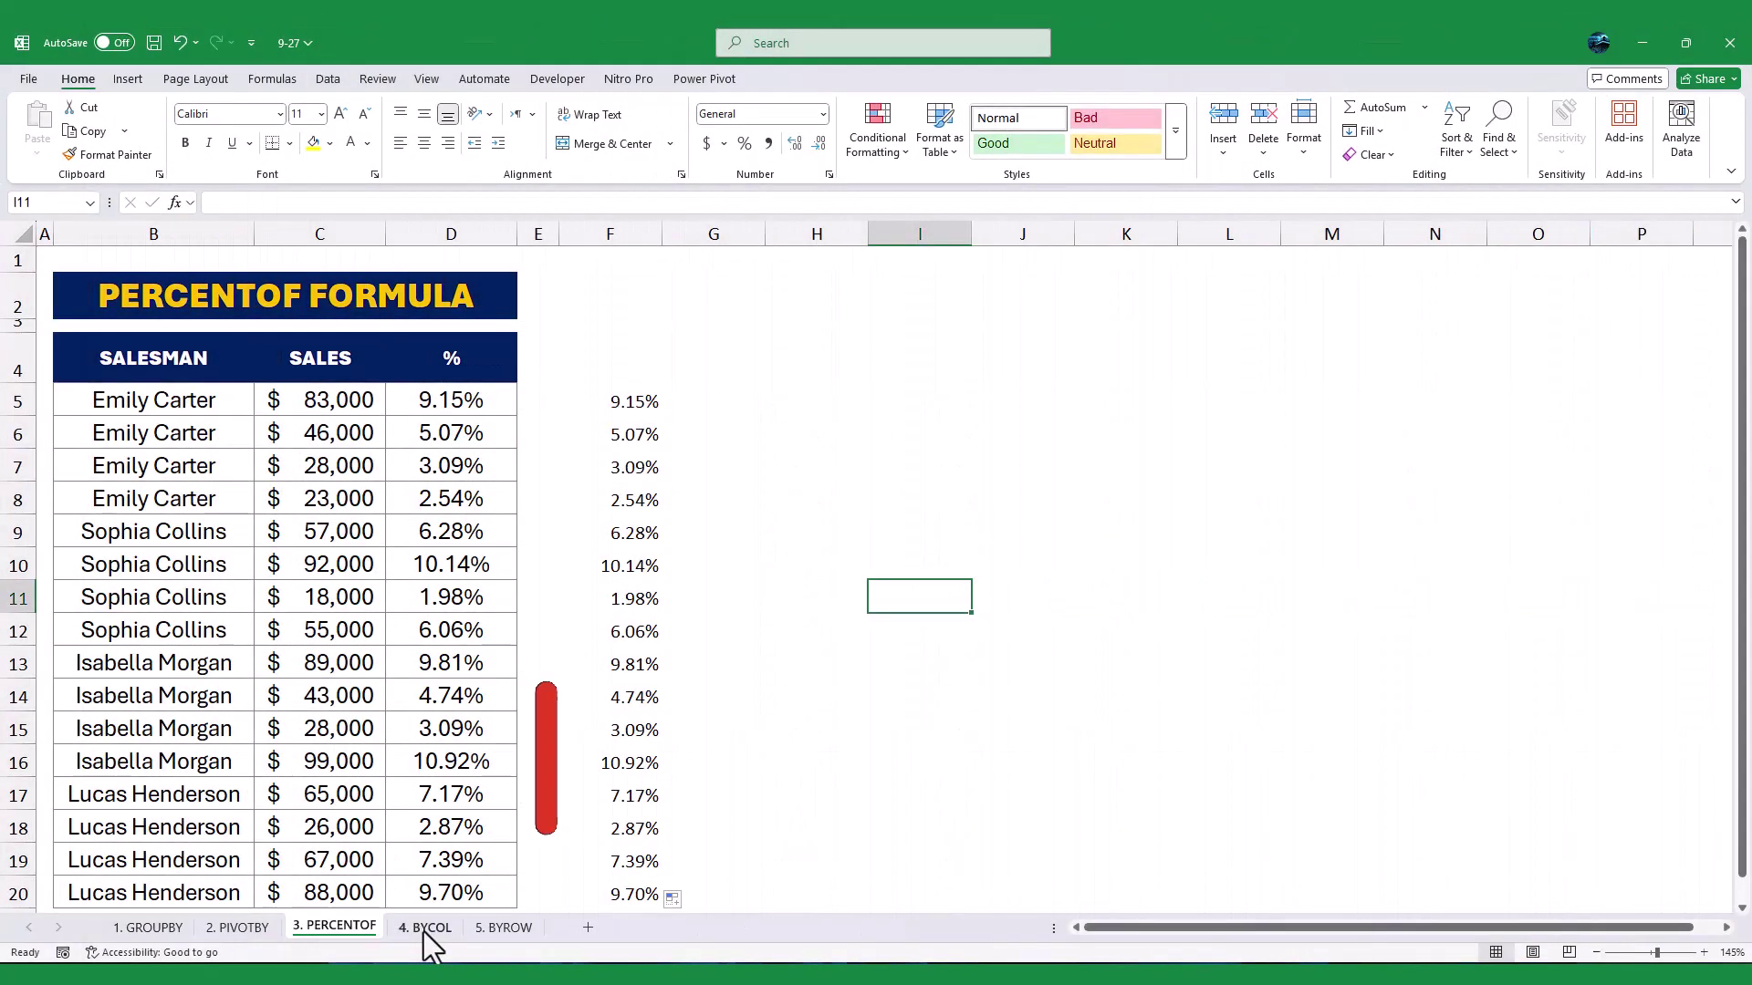
Open the 4. BYCOL sheet and select C16 below the JAN–JUN sales table
{"action": "left_click", "coordinate": [424, 929]}
{"action": "left_click", "coordinate": [330, 764]}
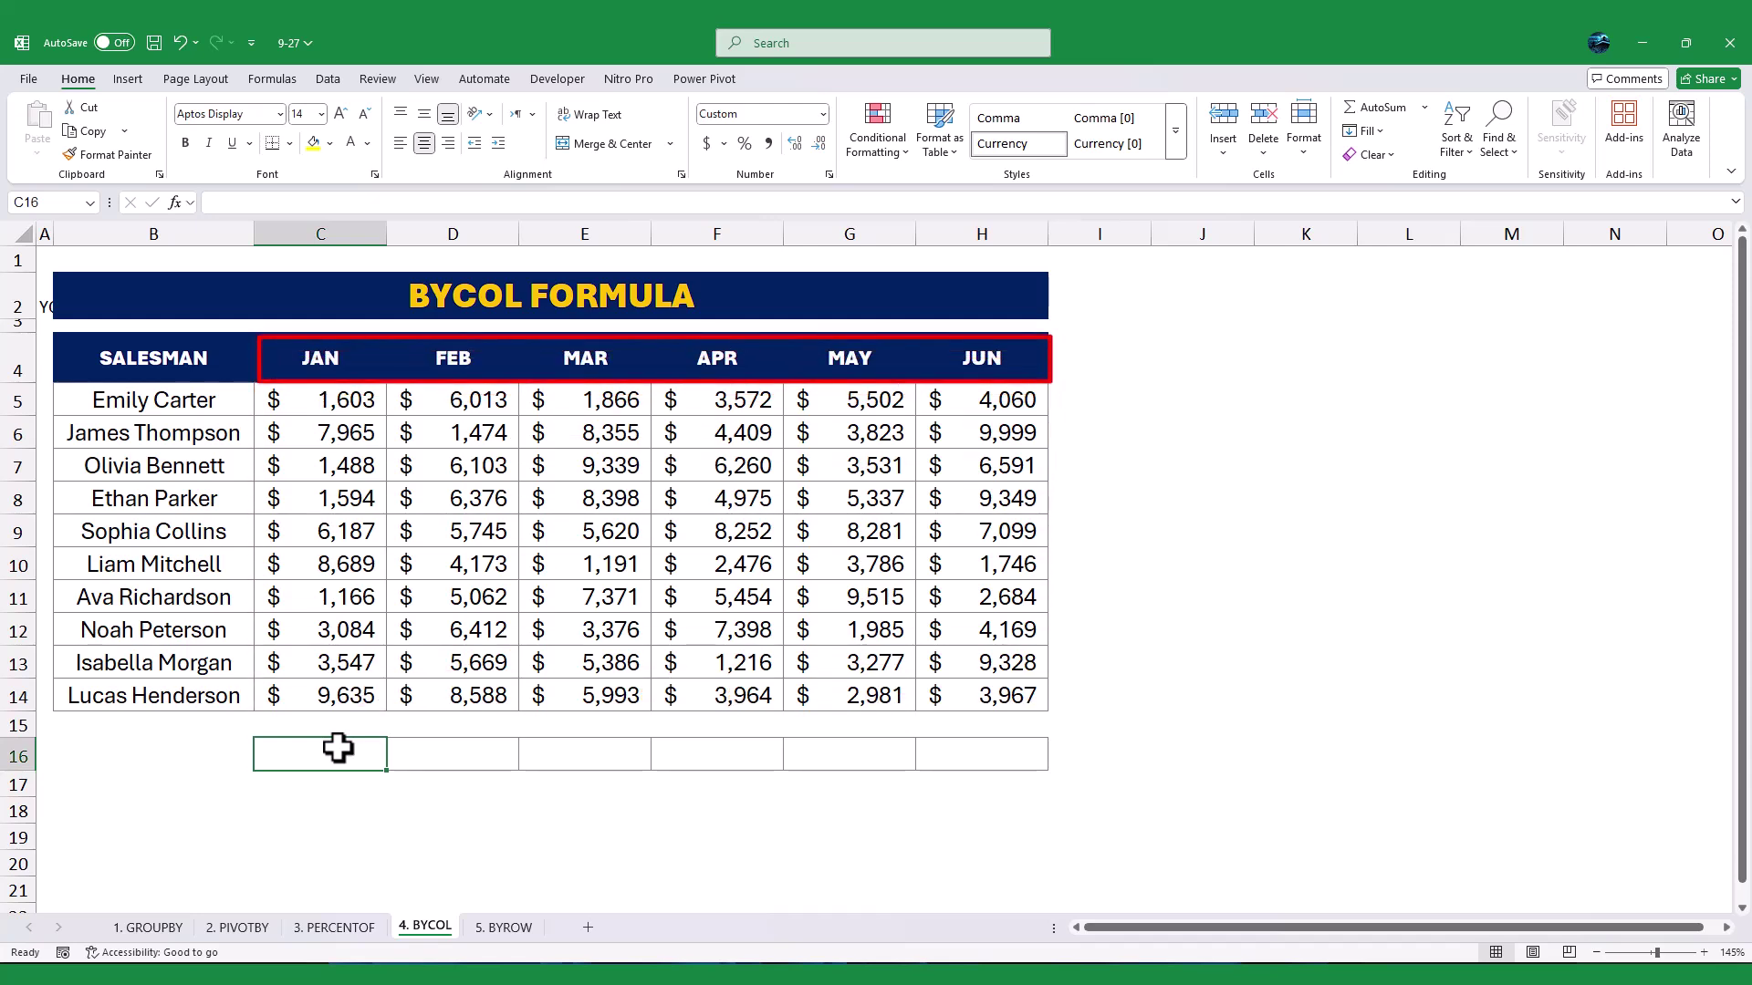
{"action": "left_click_drag", "start_coordinate": [387, 770], "coordinate": [922, 750]}
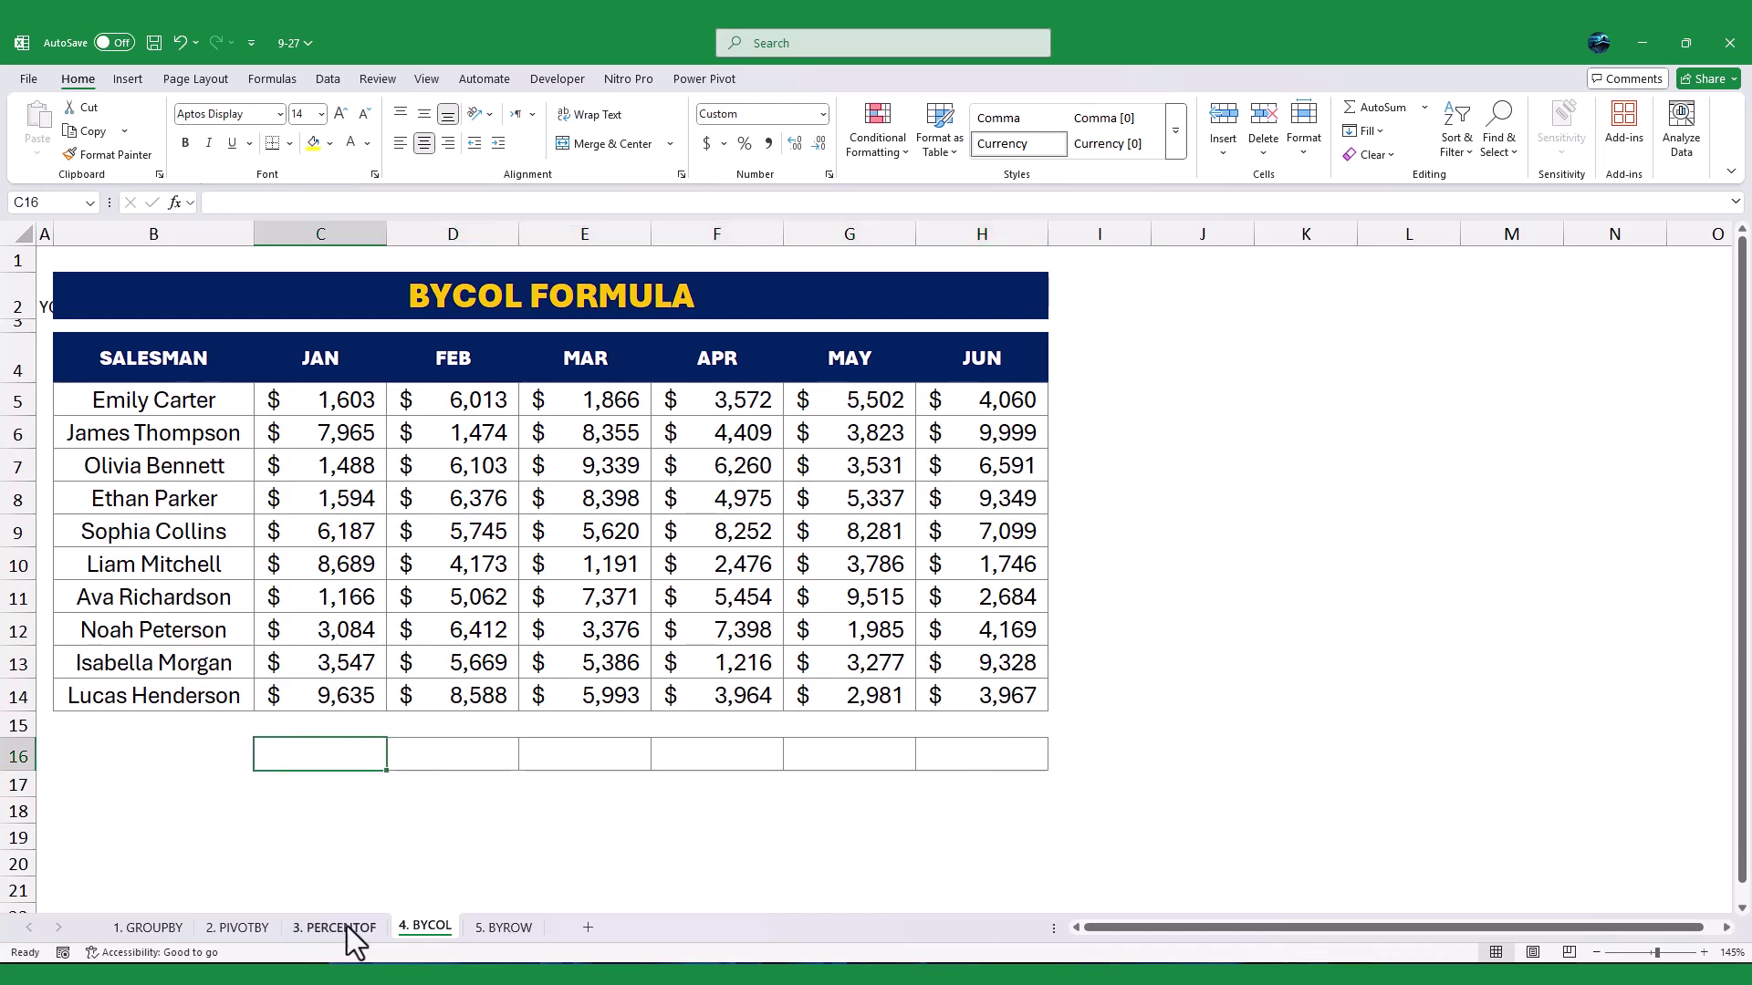
Enter =BYCOL(C5:H14,MAX) in C16 to show each month's maximum sales
{"action": "type", "text": "=BY"}
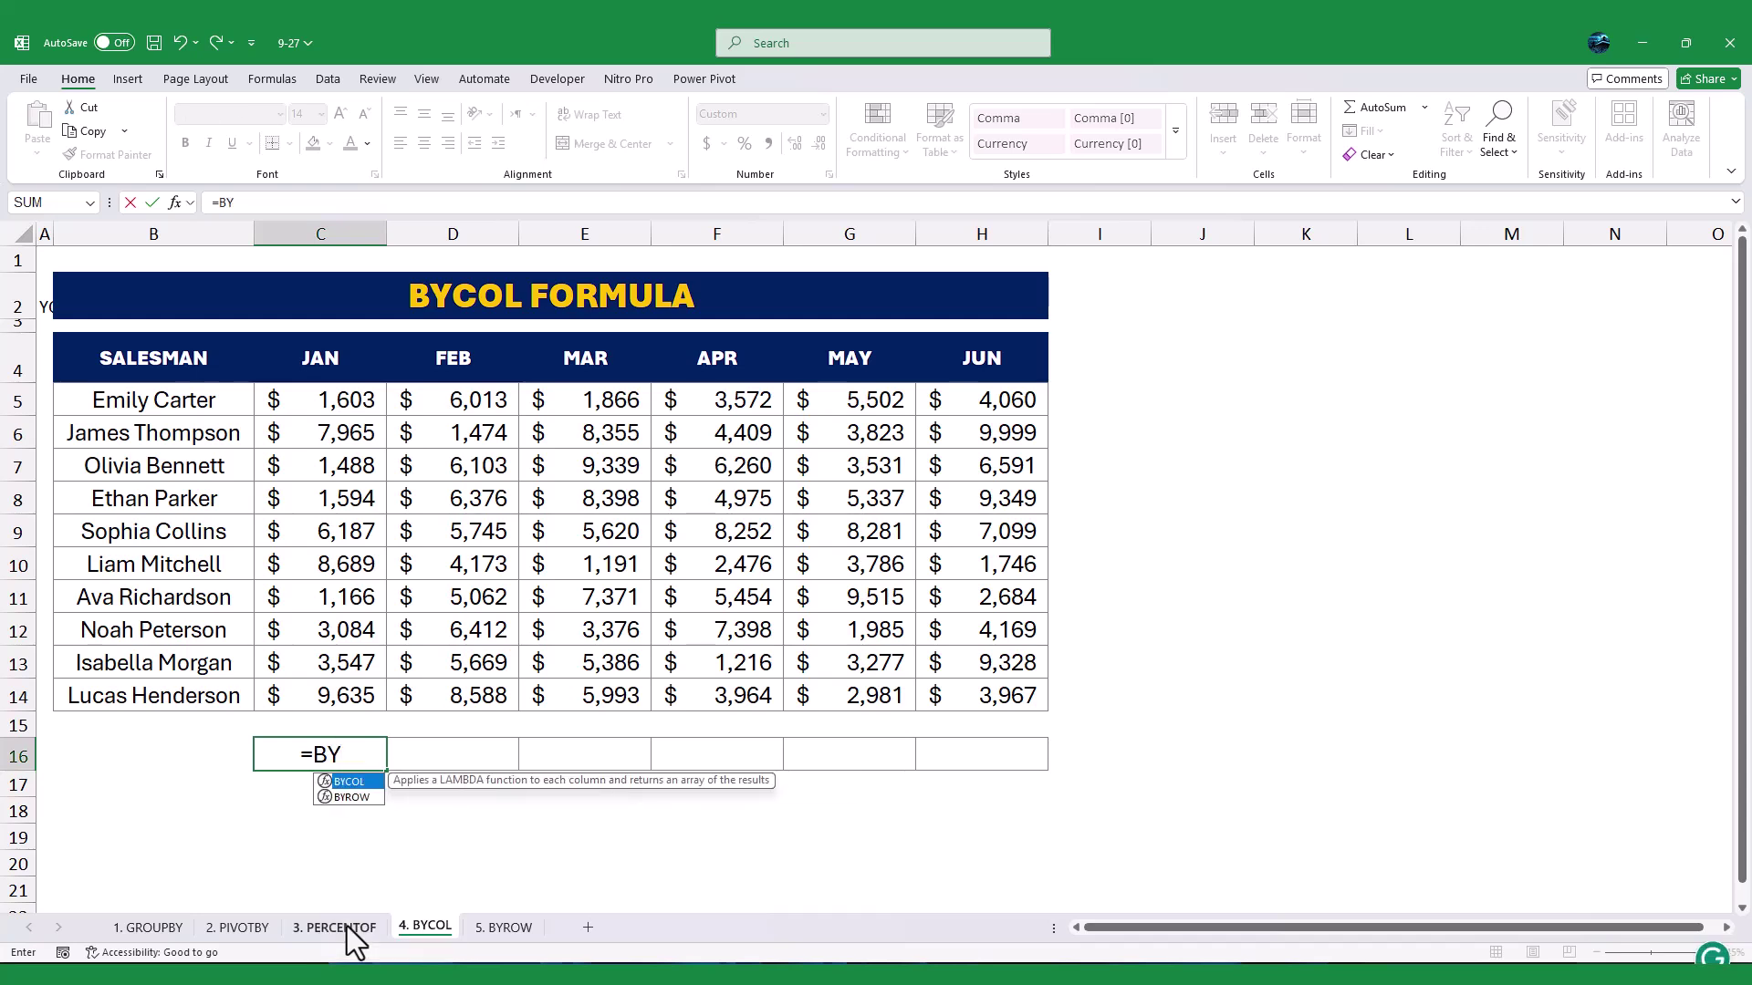
{"action": "key", "text": "Tab"}
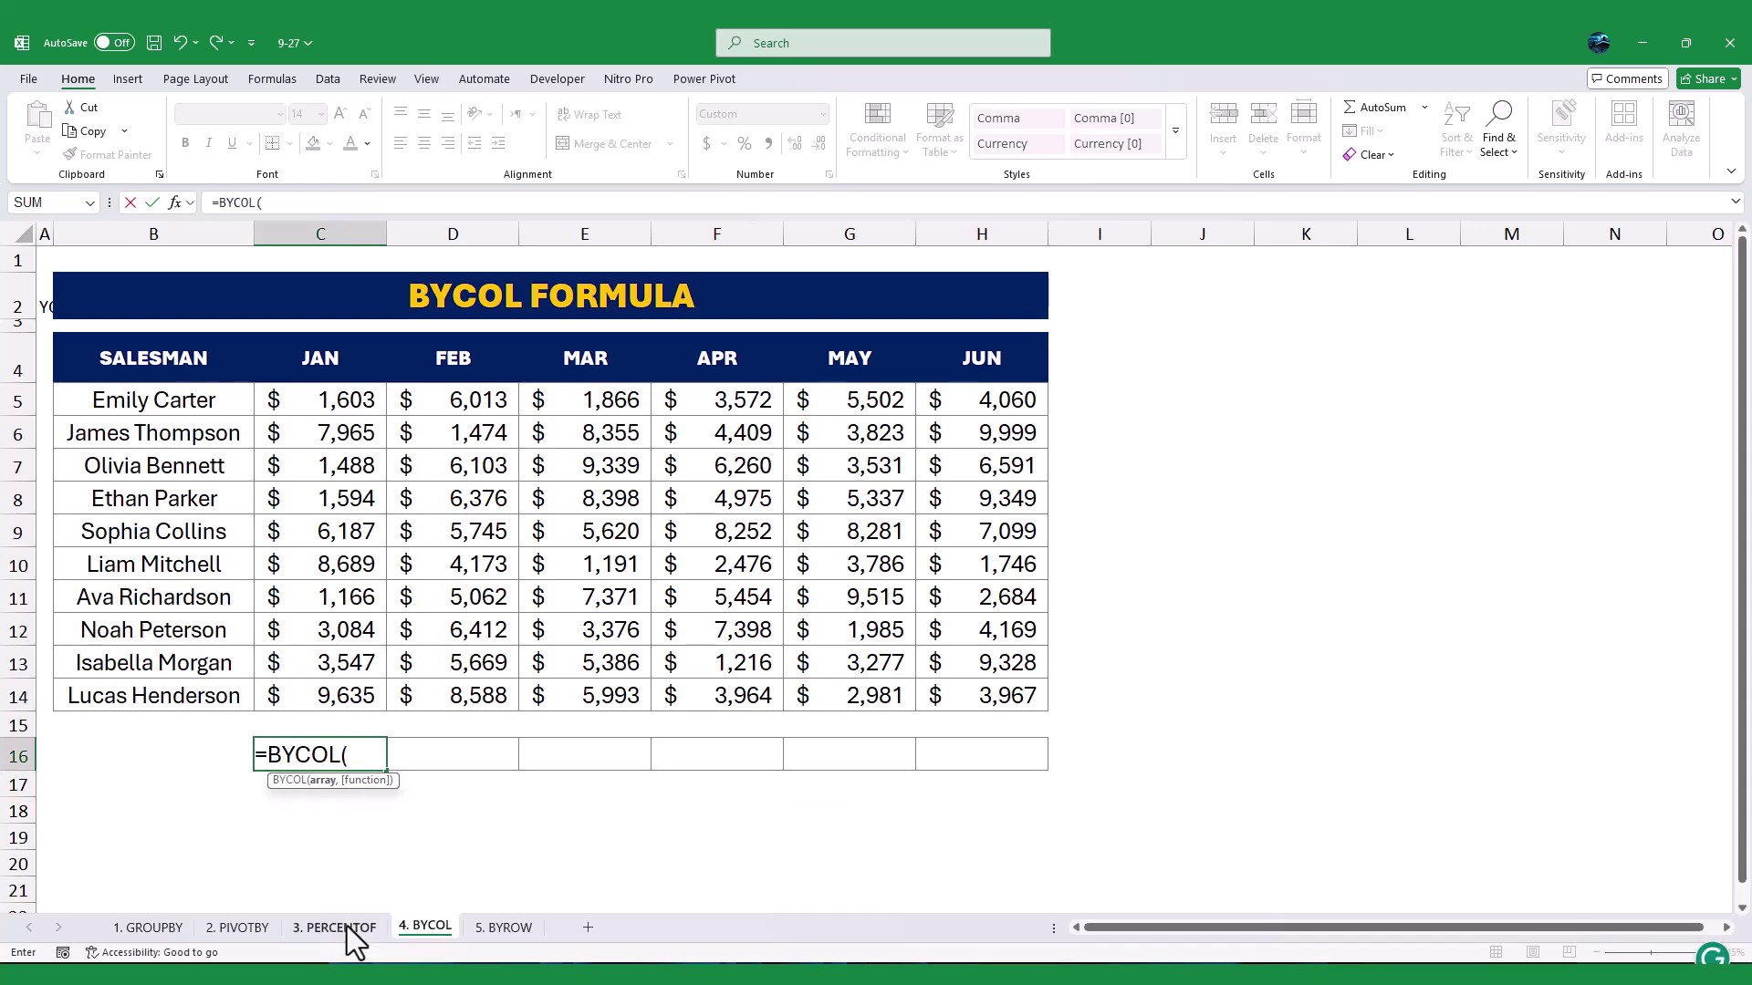
{"action": "left_click", "coordinate": [297, 399]}
{"action": "left_click", "coordinate": [998, 688], "text": "shift"}
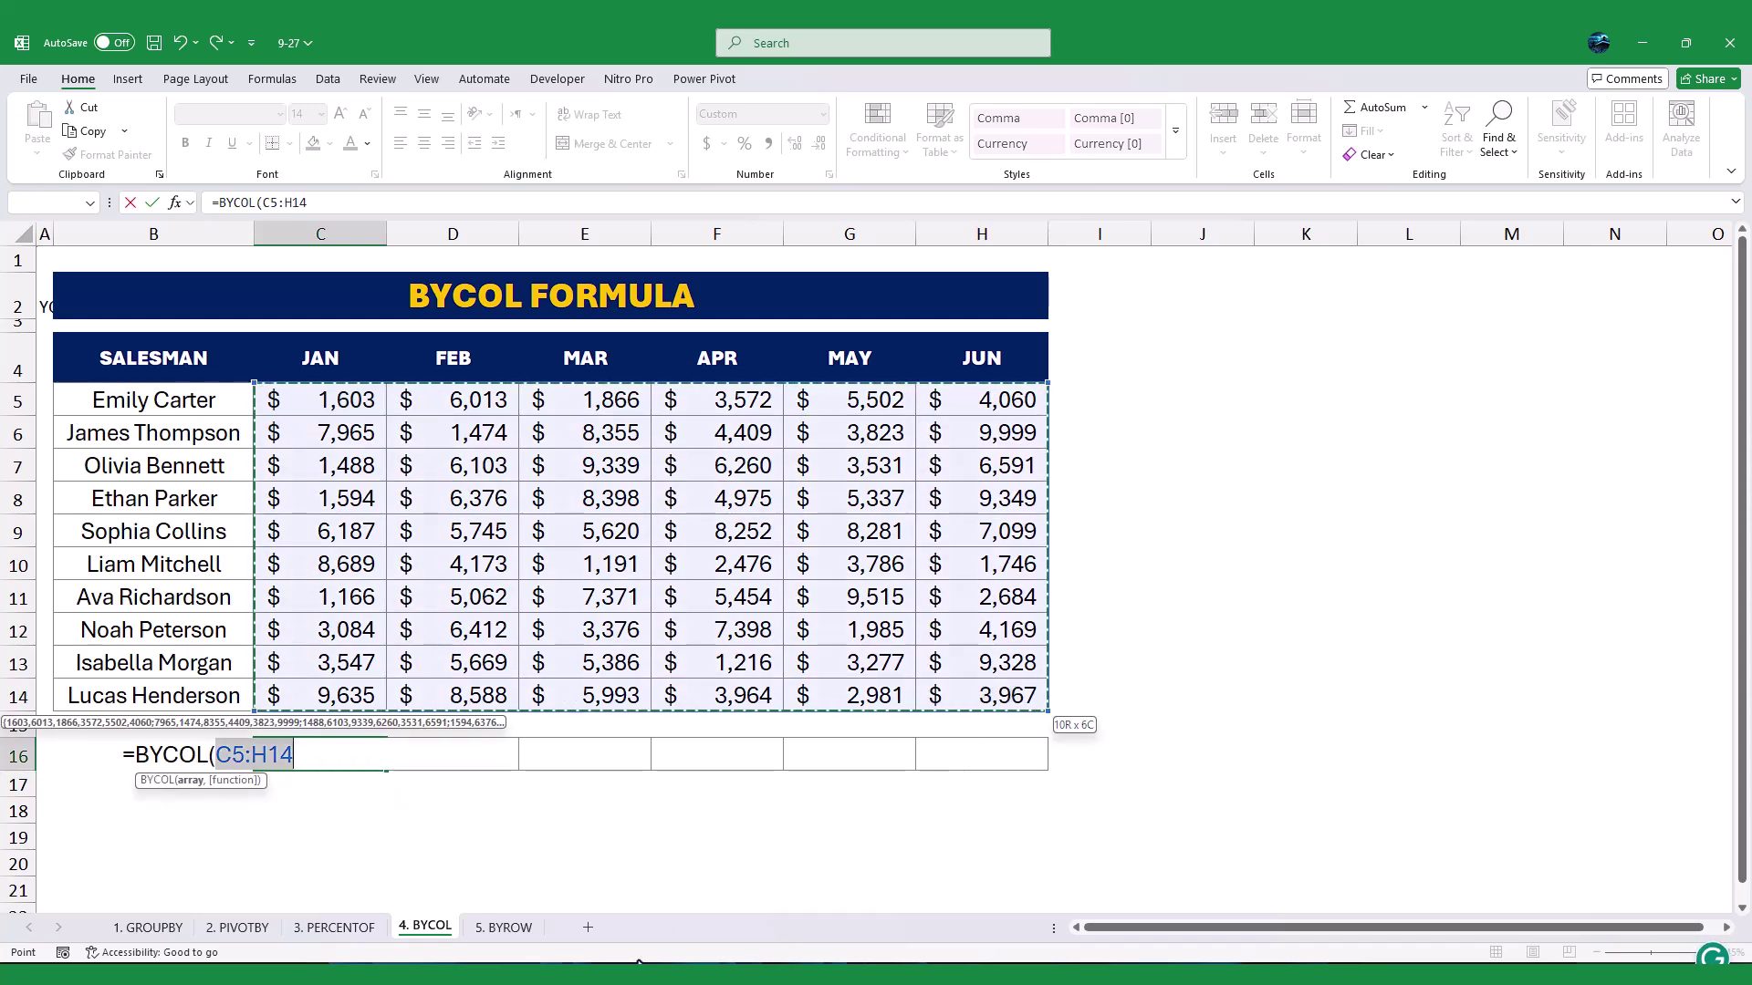
{"action": "type", "text": ","}
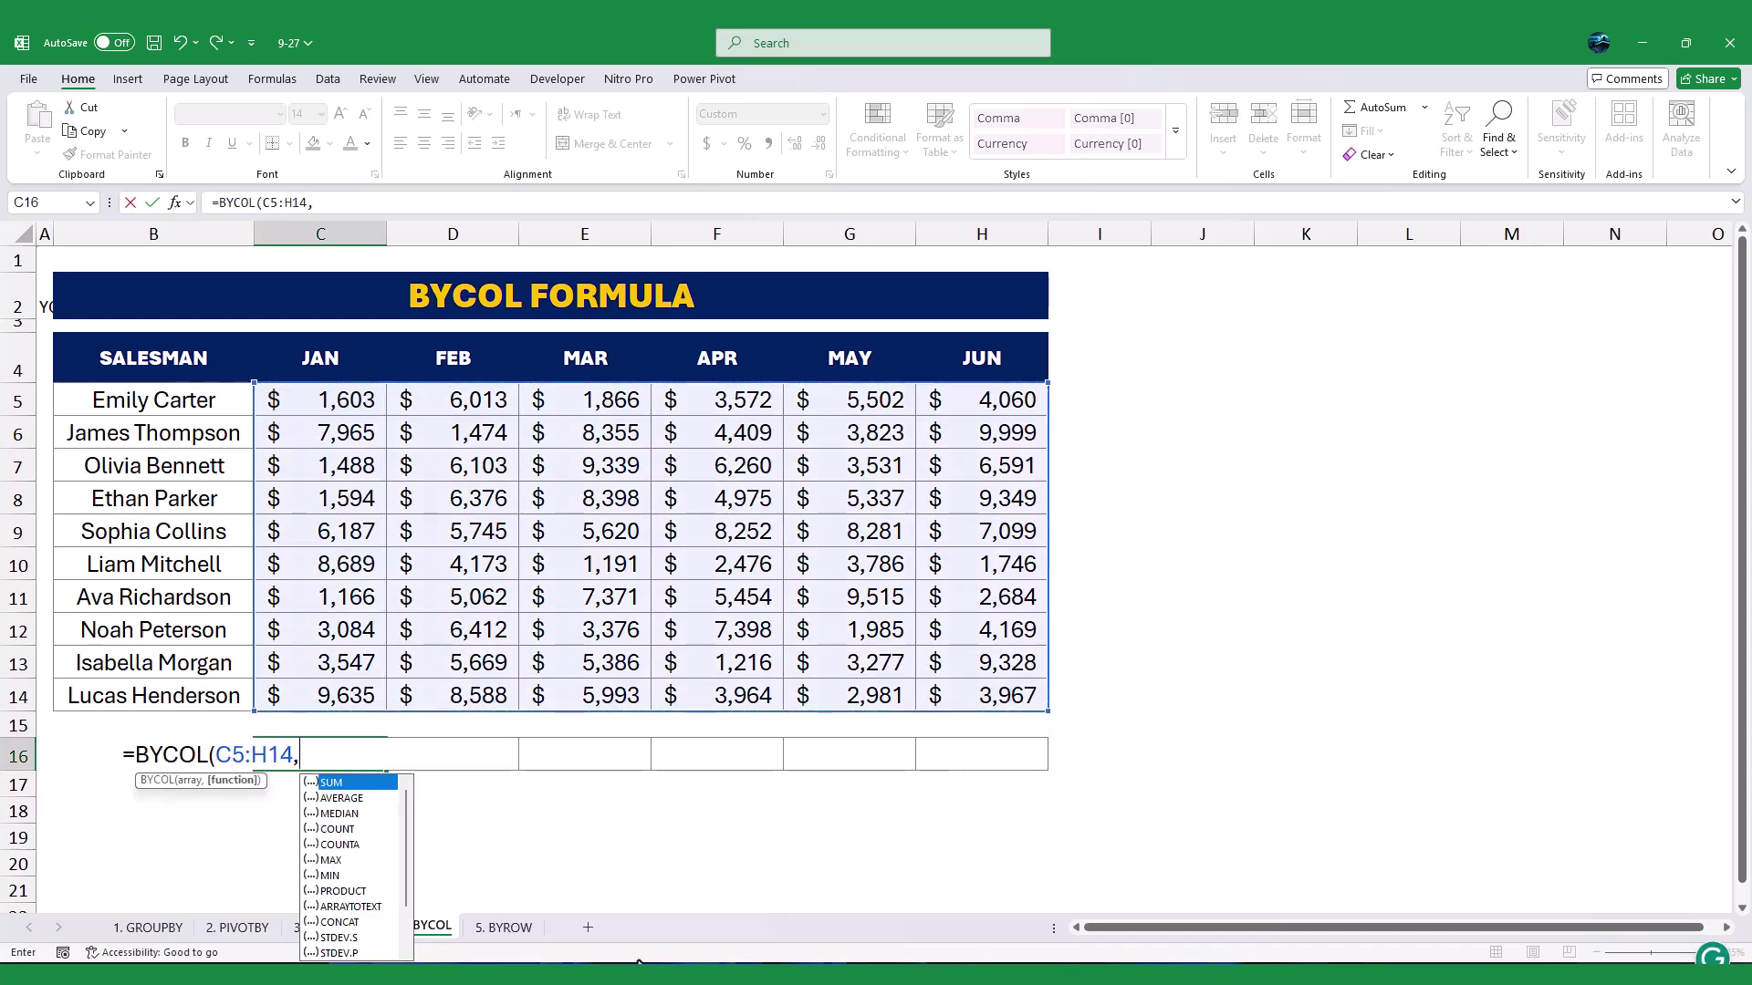
{"action": "key", "text": "Down"}
{"action": "key", "text": "Down"}
{"action": "key", "text": "Down"}
{"action": "key", "text": "Down"}
{"action": "key", "text": "Down"}
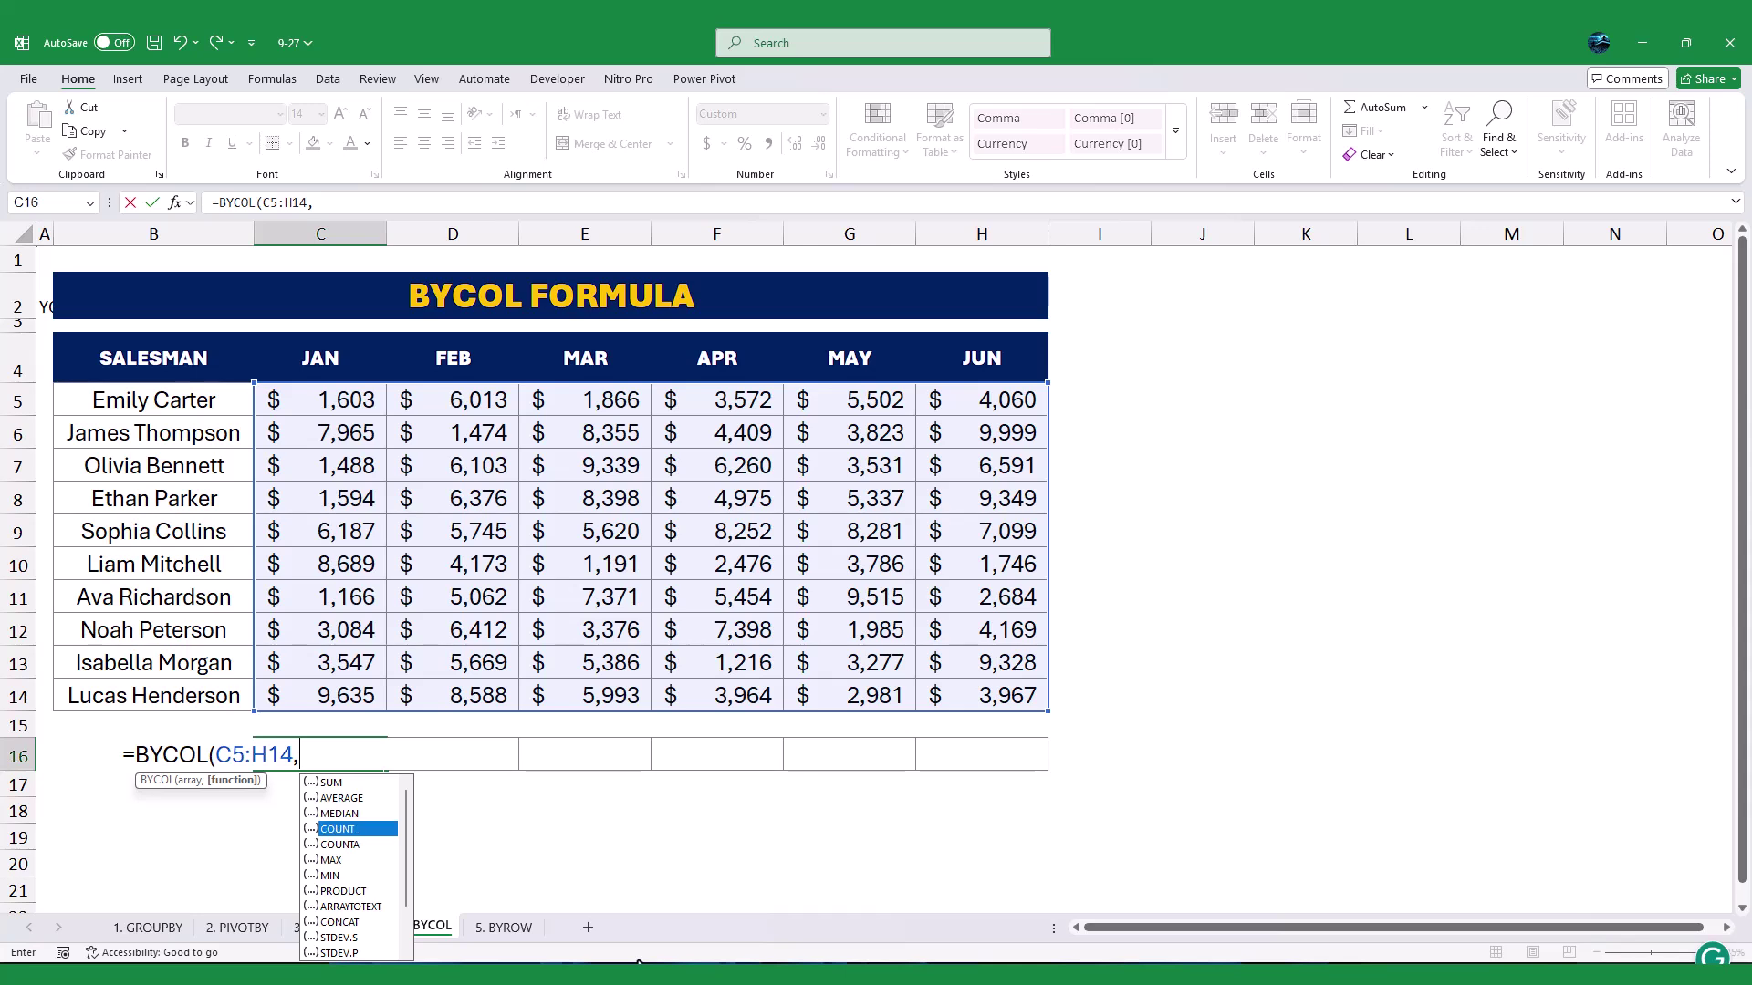
{"action": "key", "text": "Tab"}
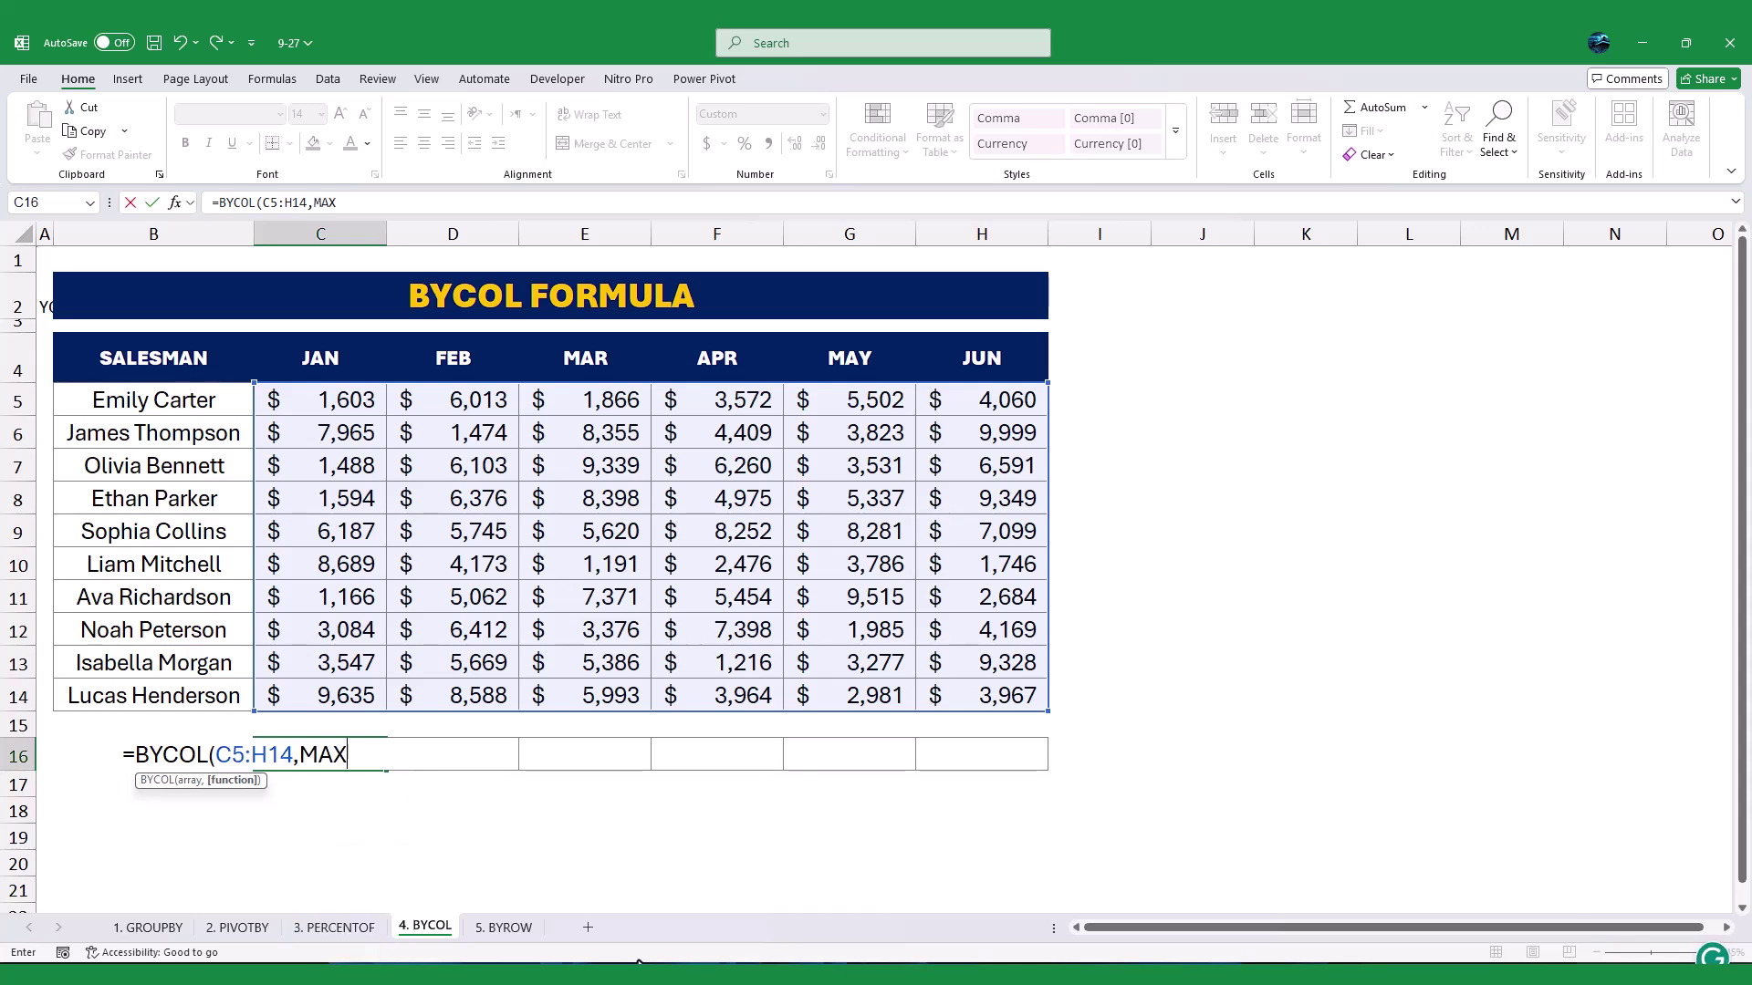
{"action": "type", "text": ")"}
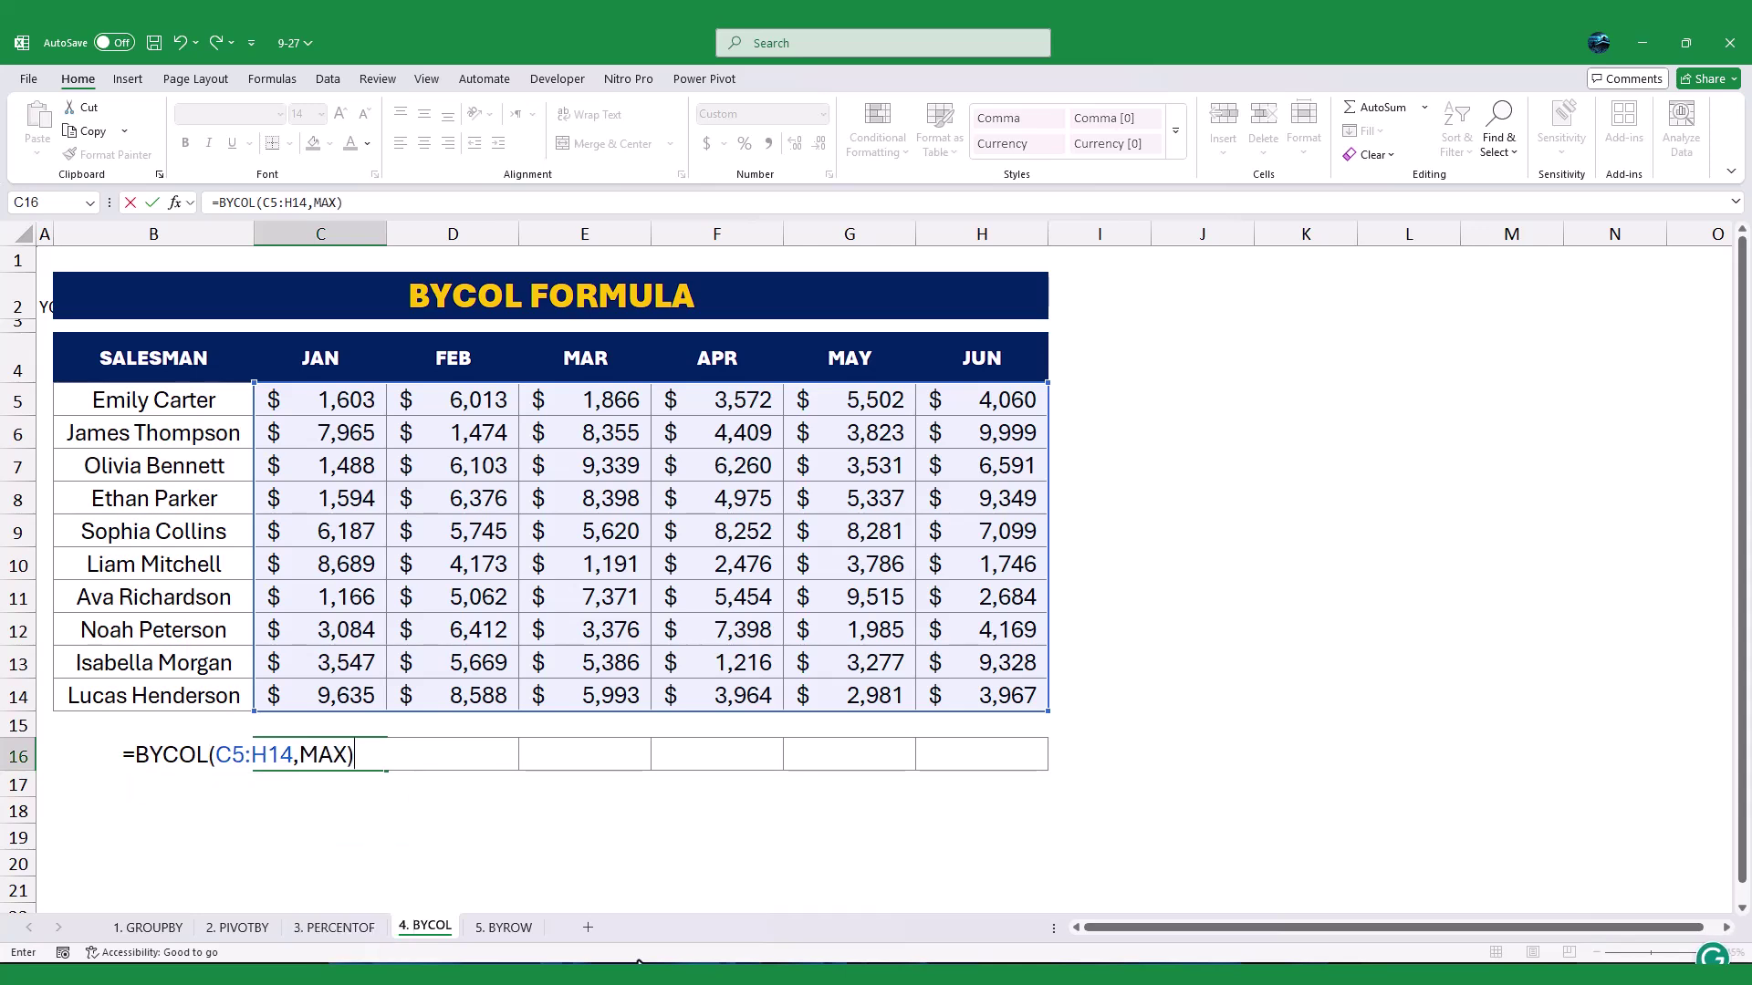
{"action": "key", "text": "Return"}
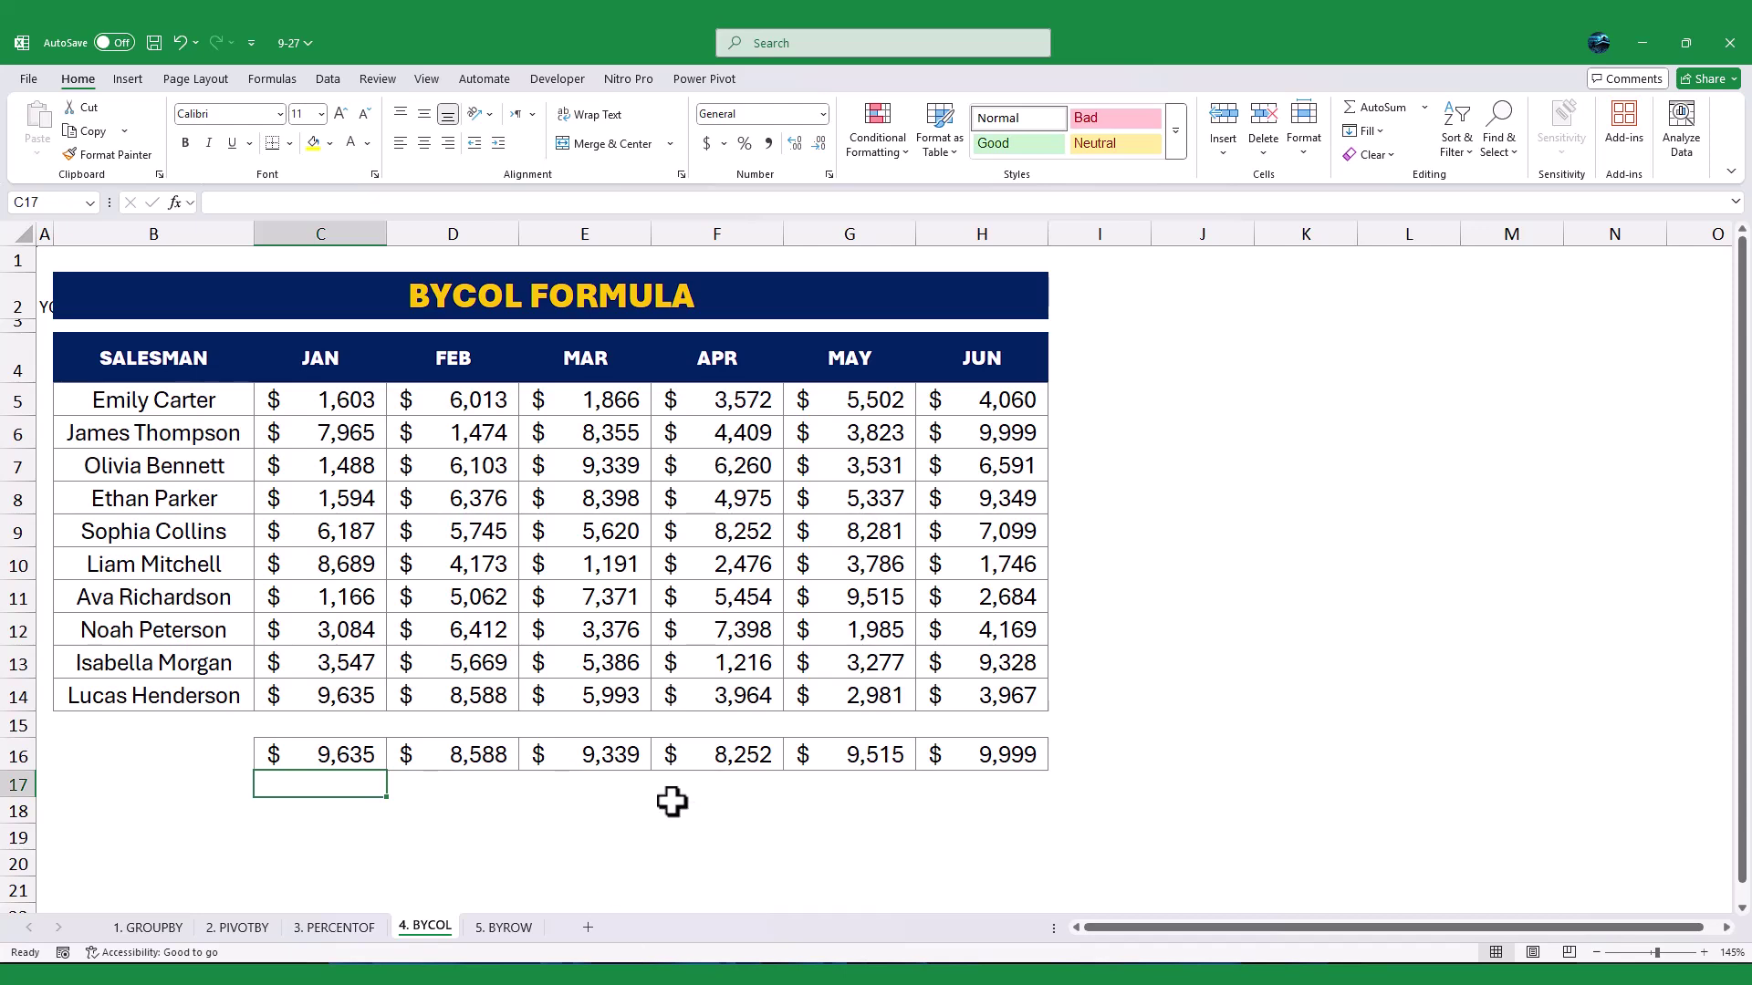
Label row 16 'MAXIMUM SALES' in B16 and make it bold
{"action": "left_click", "coordinate": [833, 844]}
{"action": "left_click", "coordinate": [172, 764]}
{"action": "type", "text": "MA"}
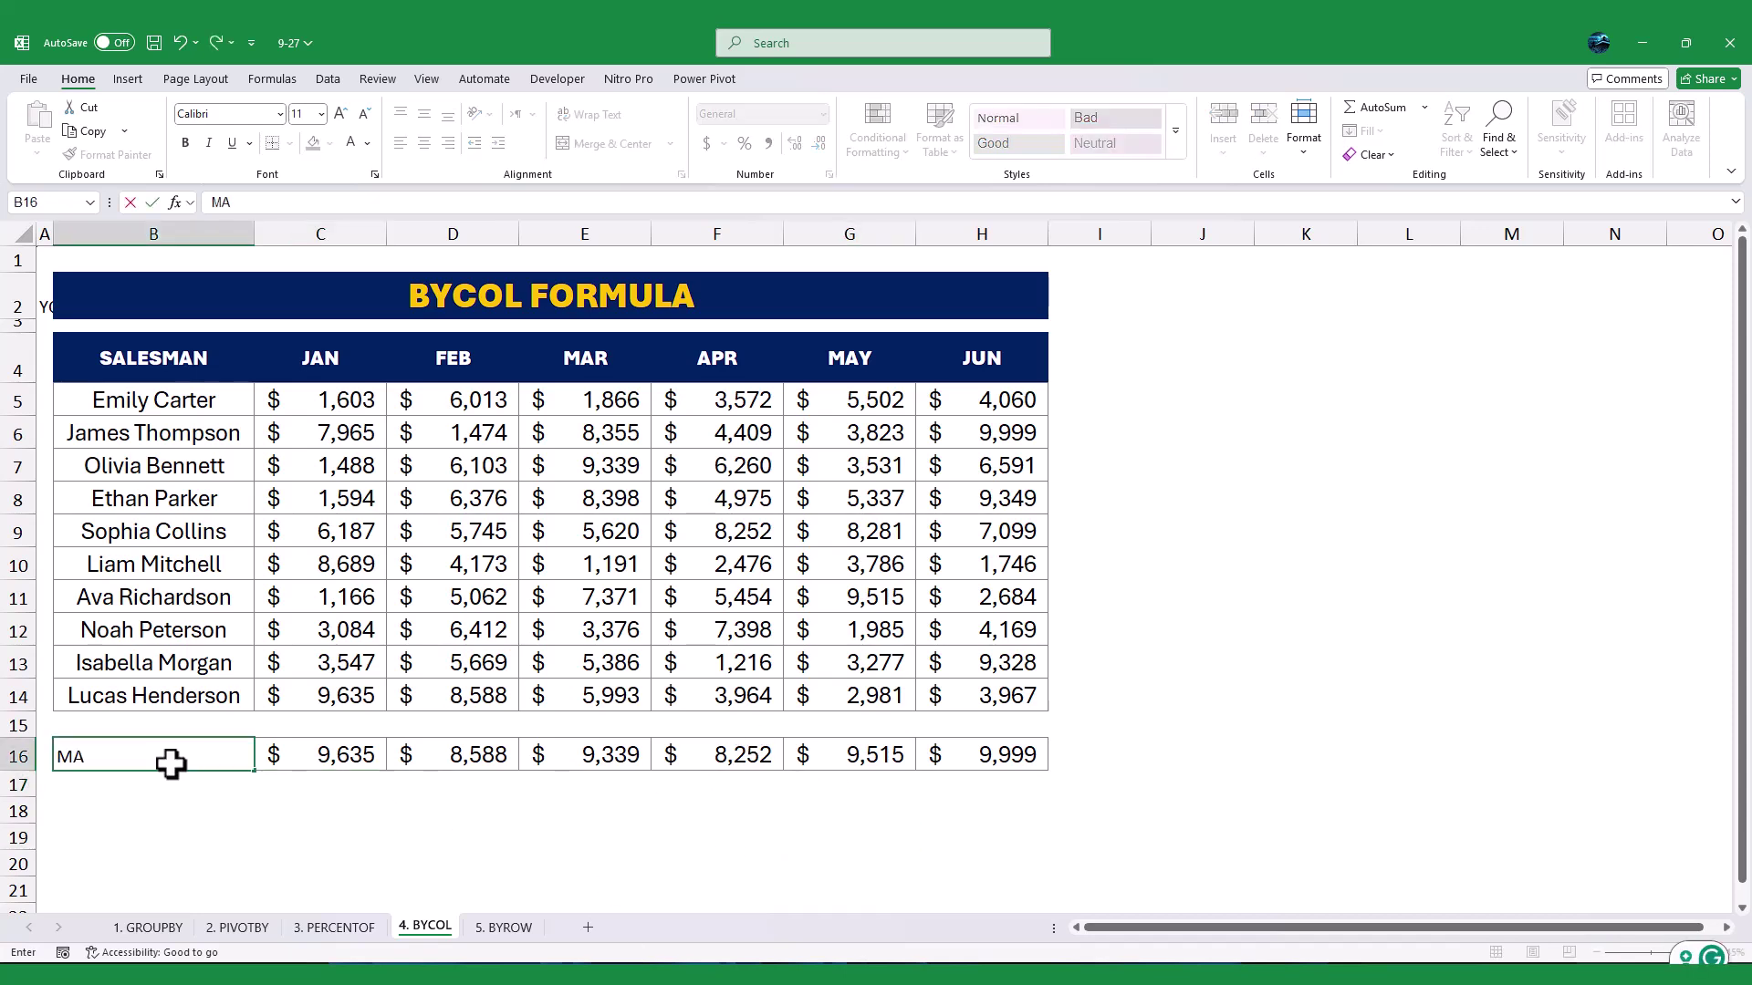
{"action": "type", "text": "XIMUM SAL"}
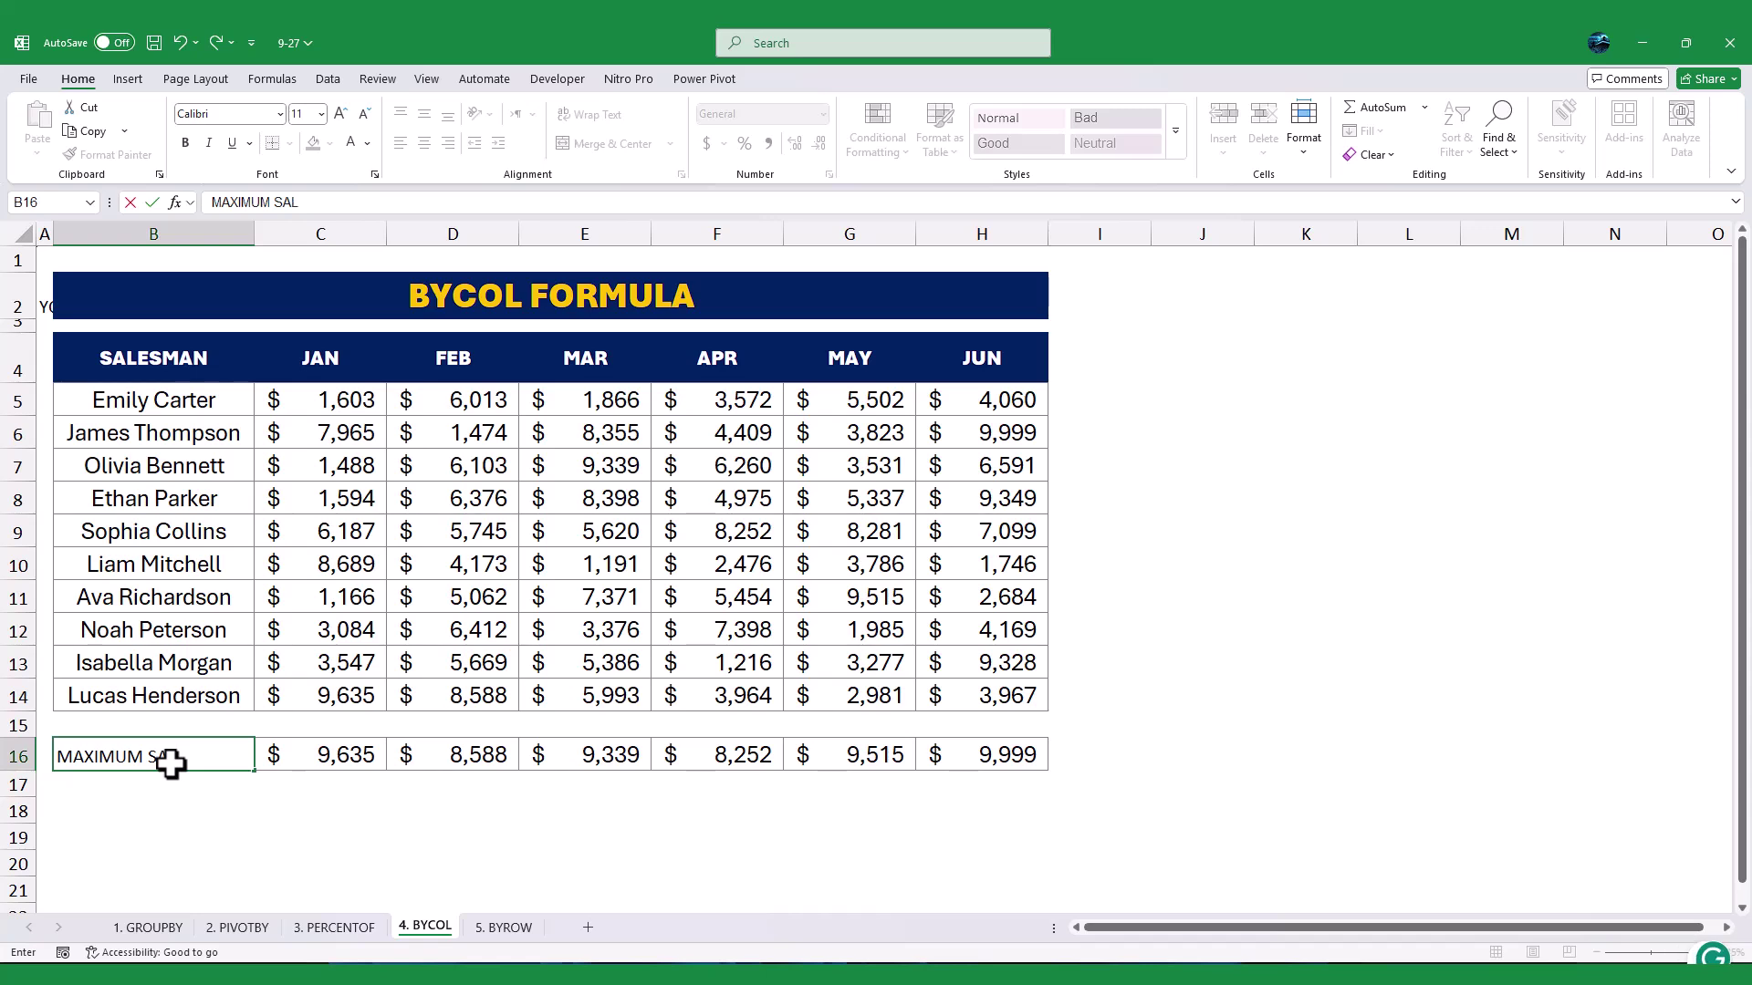
{"action": "type", "text": "ES"}
{"action": "left_click", "coordinate": [313, 880]}
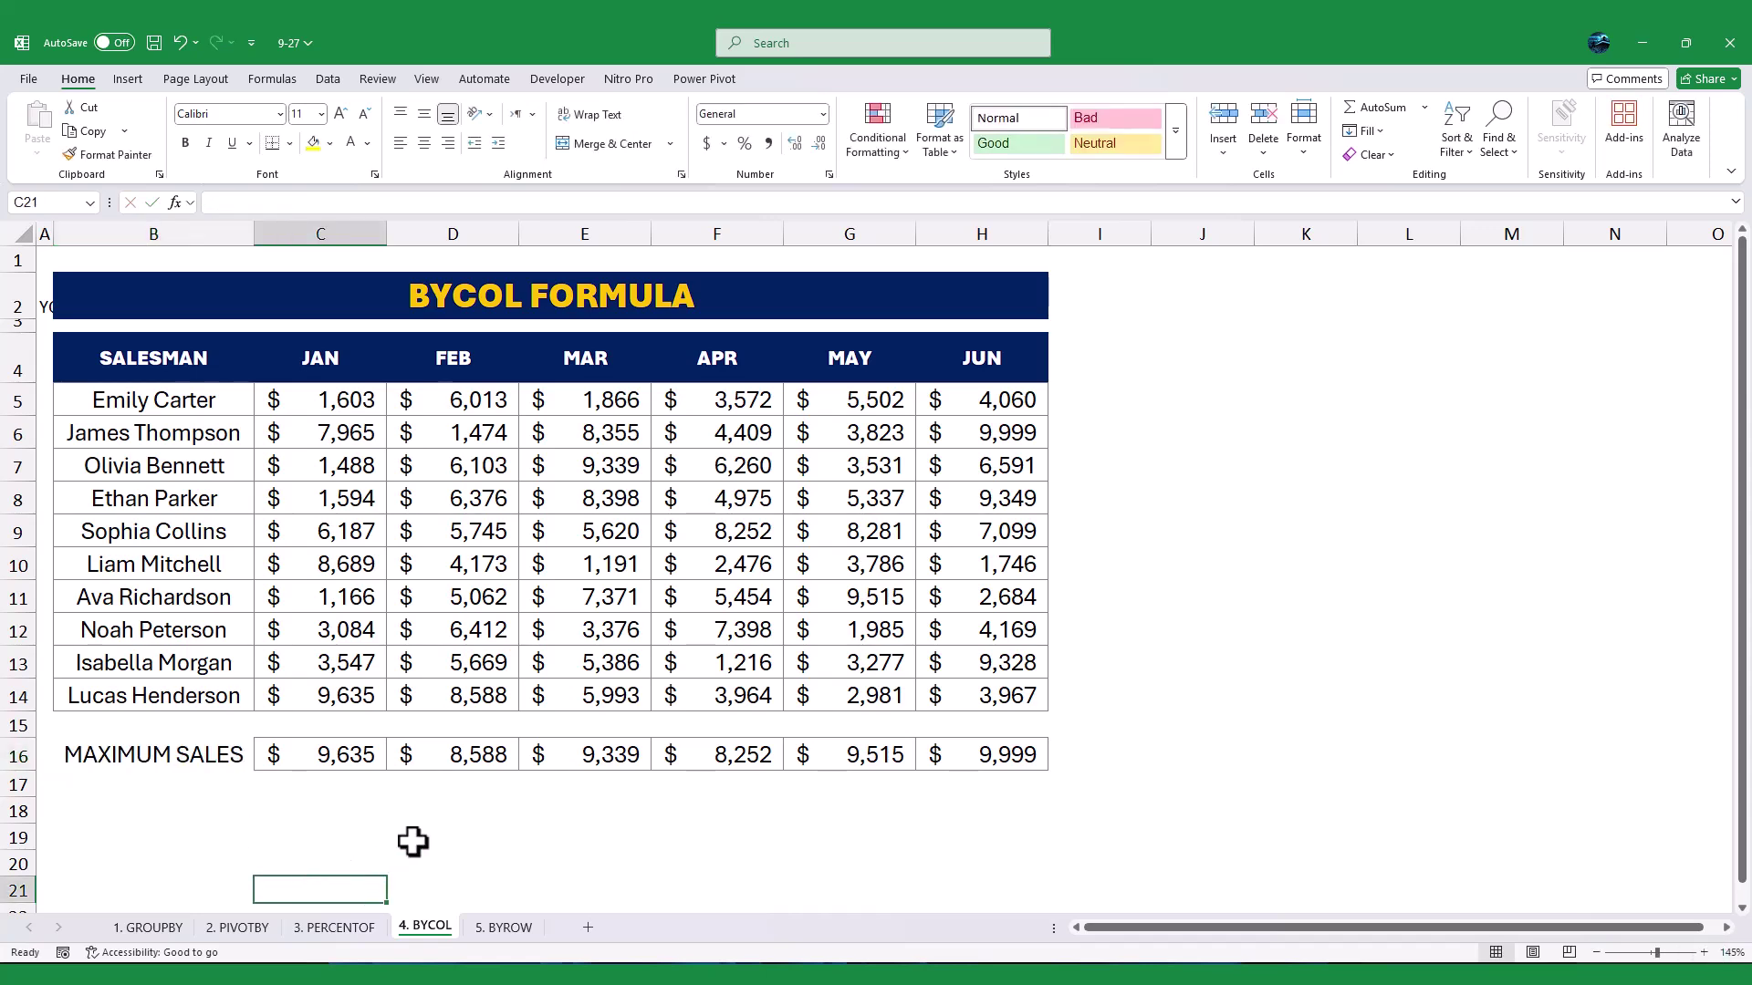
{"action": "left_click", "coordinate": [238, 762]}
{"action": "key", "text": "ctrl+b"}
{"action": "left_click", "coordinate": [402, 812]}
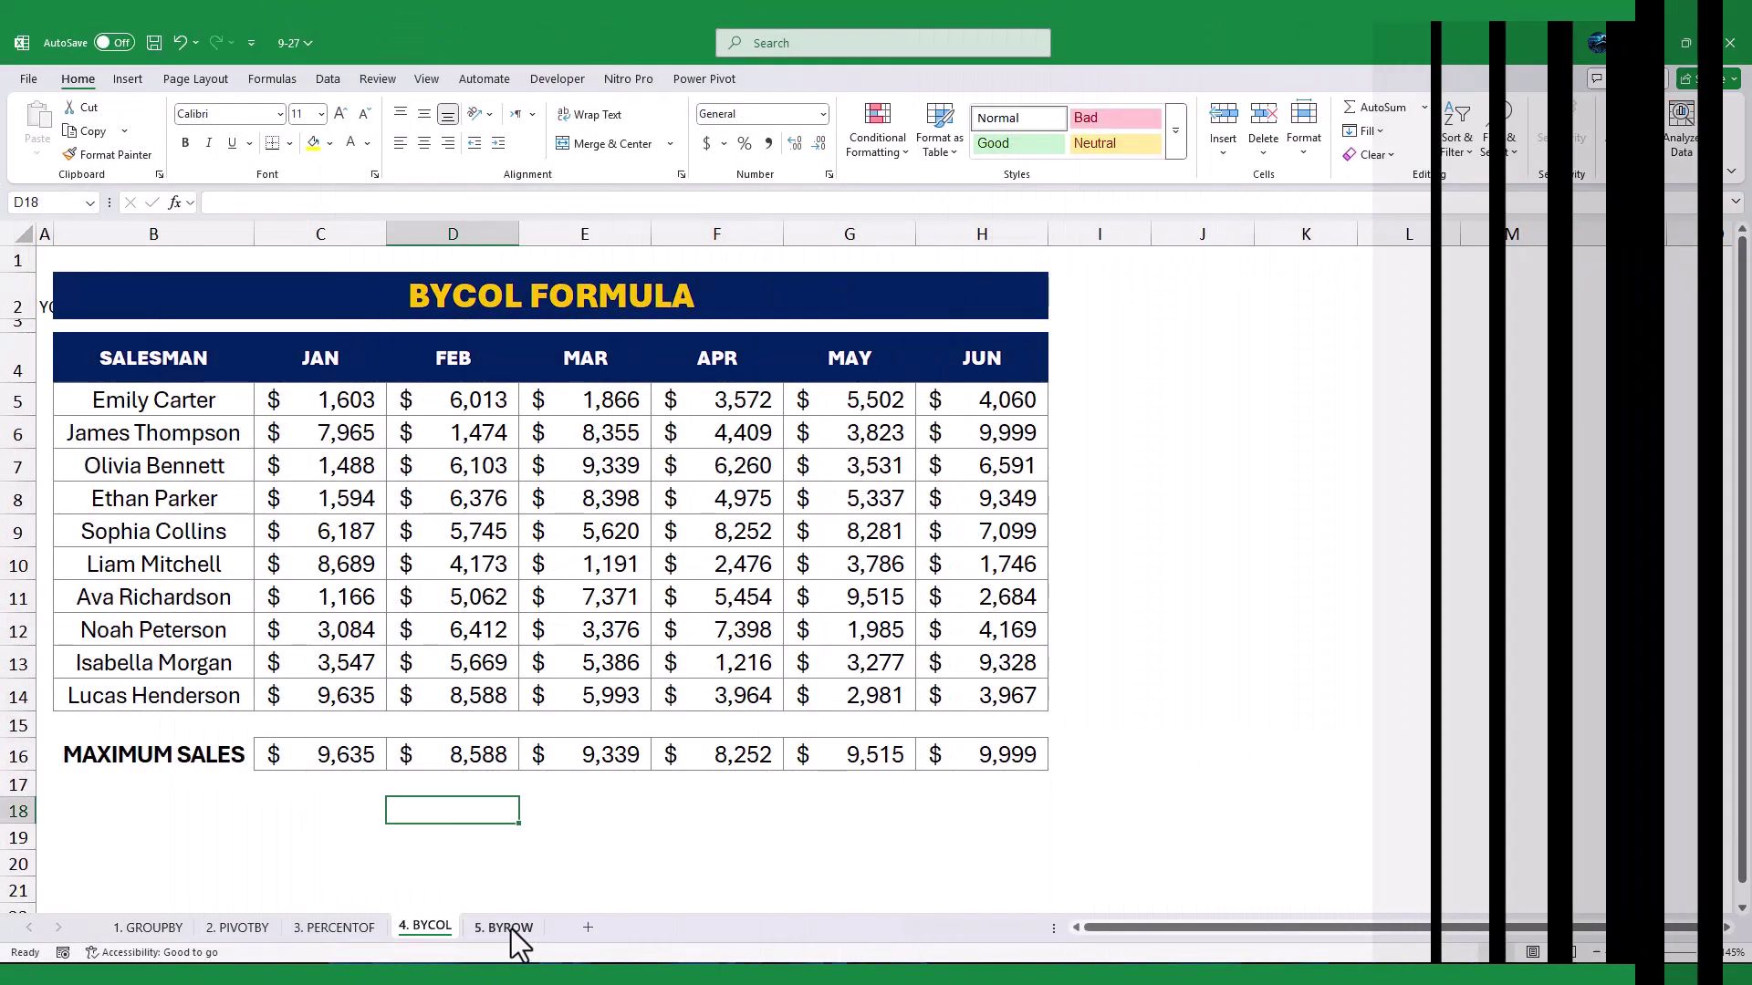
Open the 5. BYROW sheet and select J5 at the top of the MAX column
{"action": "left_click", "coordinate": [505, 928]}
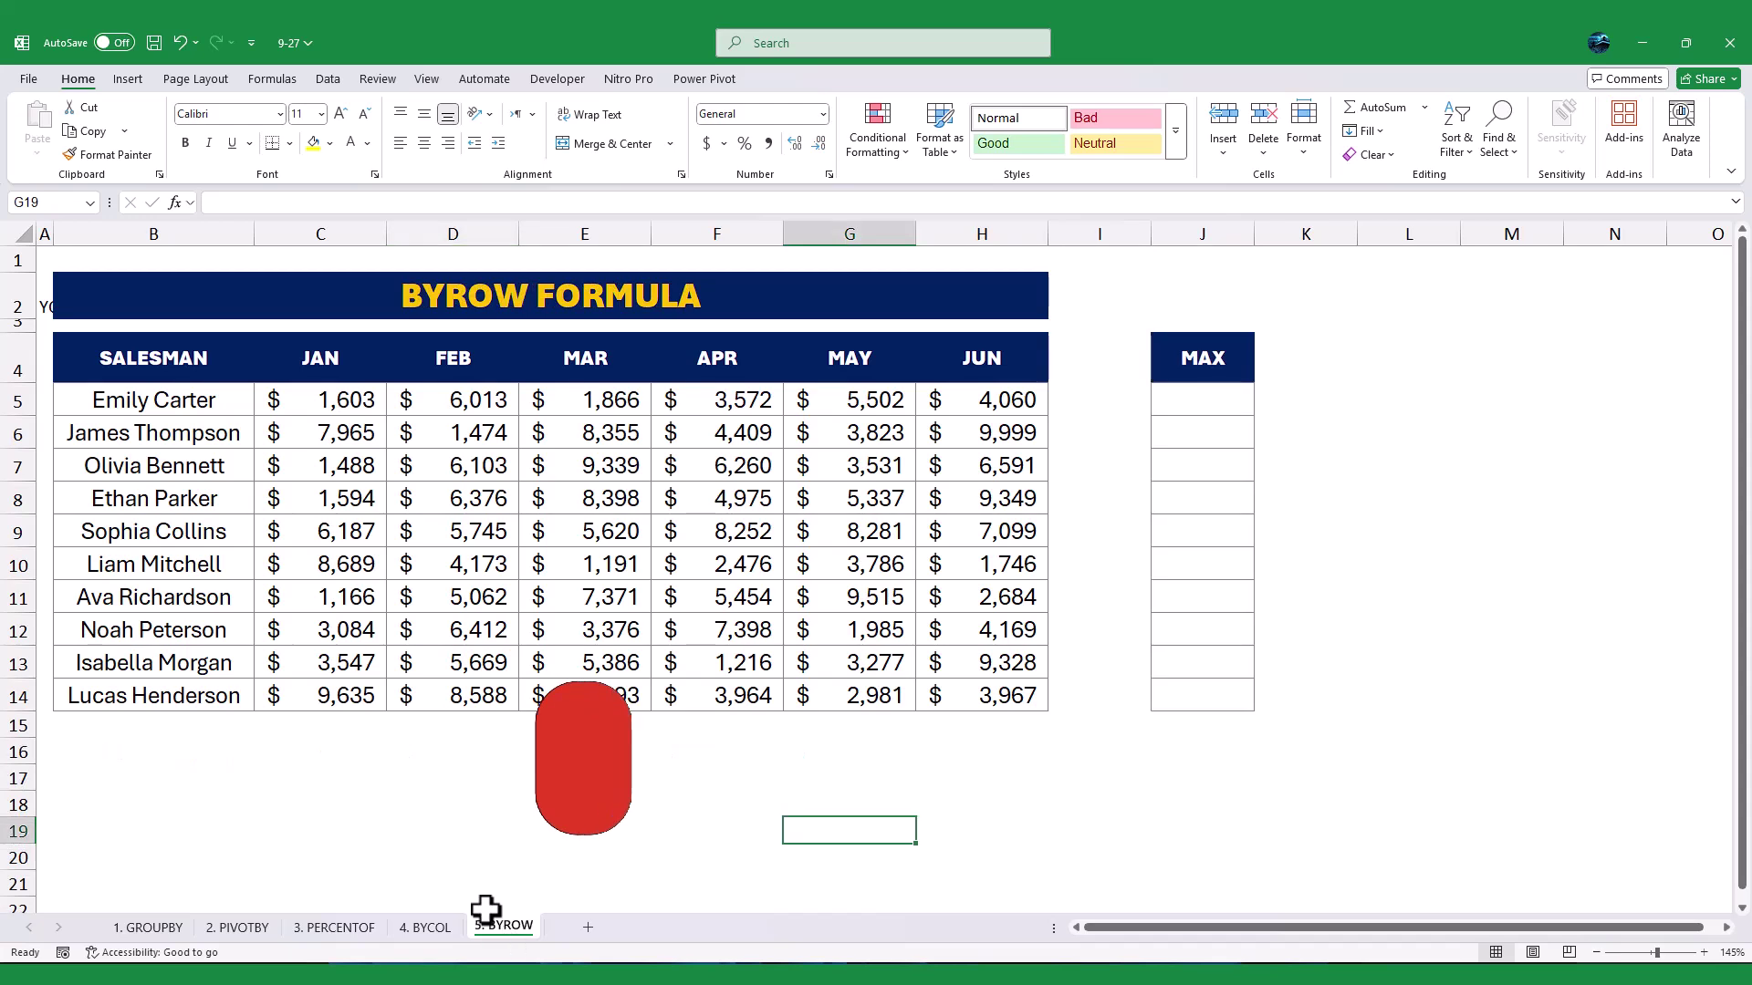
{"action": "left_click", "coordinate": [1206, 413]}
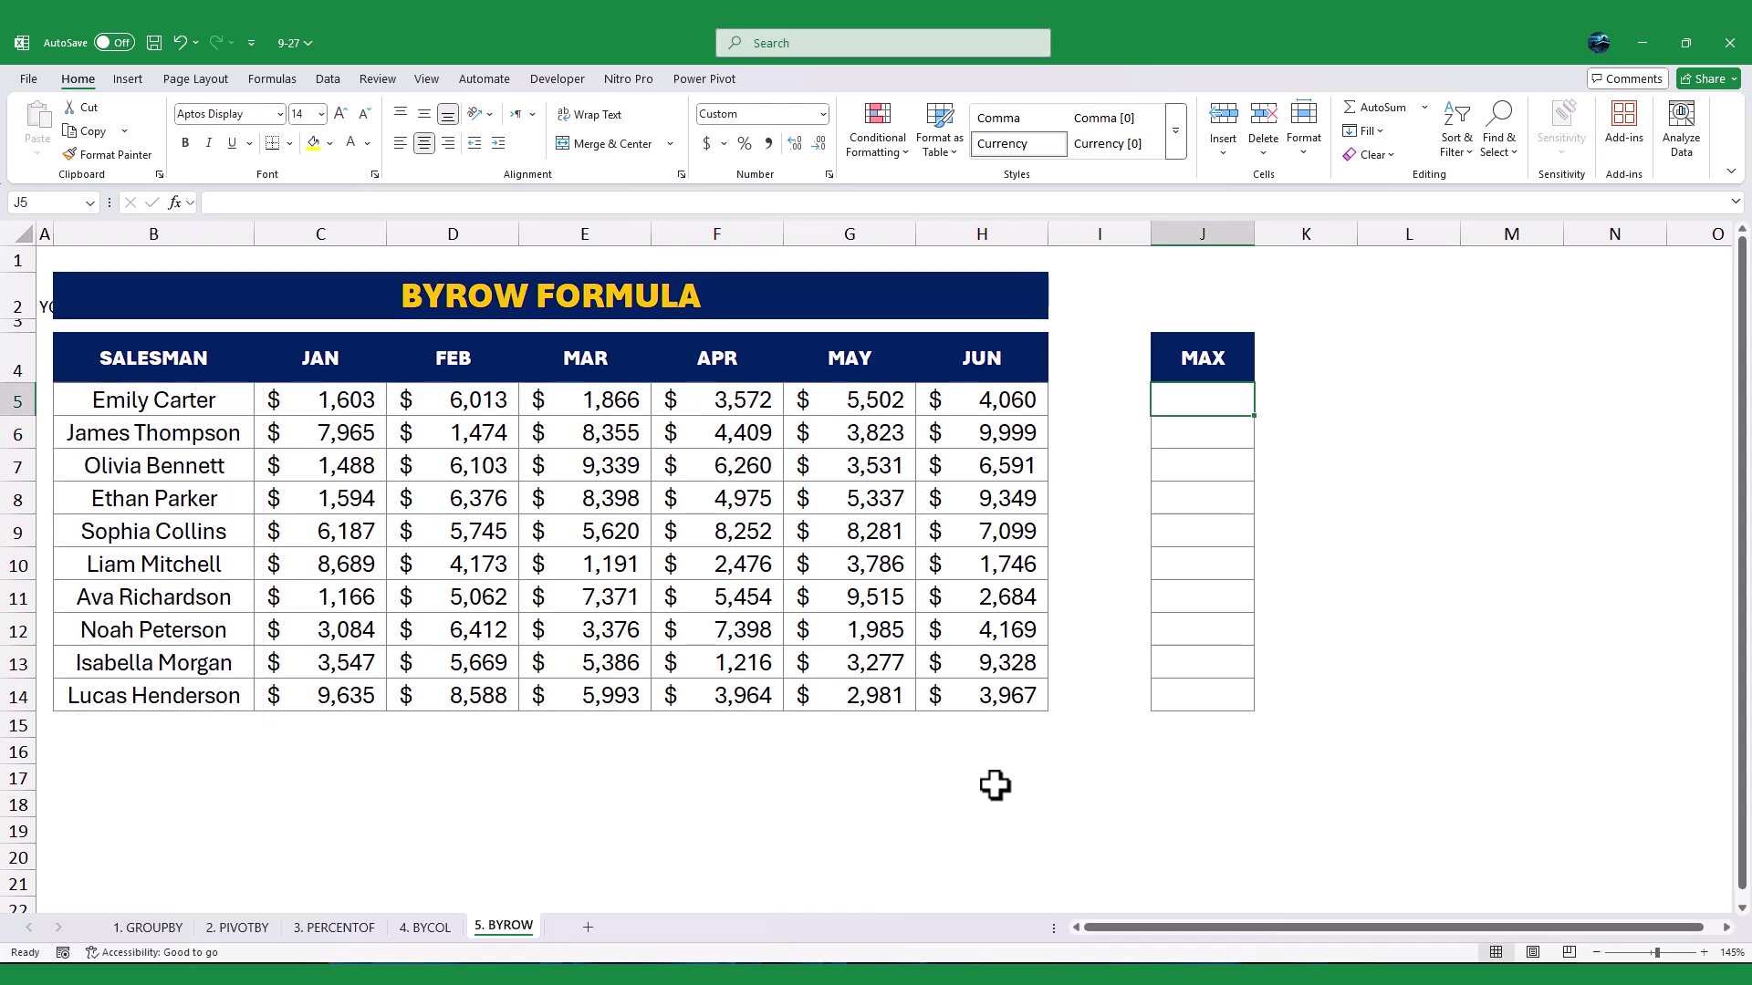
Enter =BYROW(C5:H14,MAX) in J5 to list each salesman's highest month, $6,013 to $9,999
{"action": "type", "text": "="}
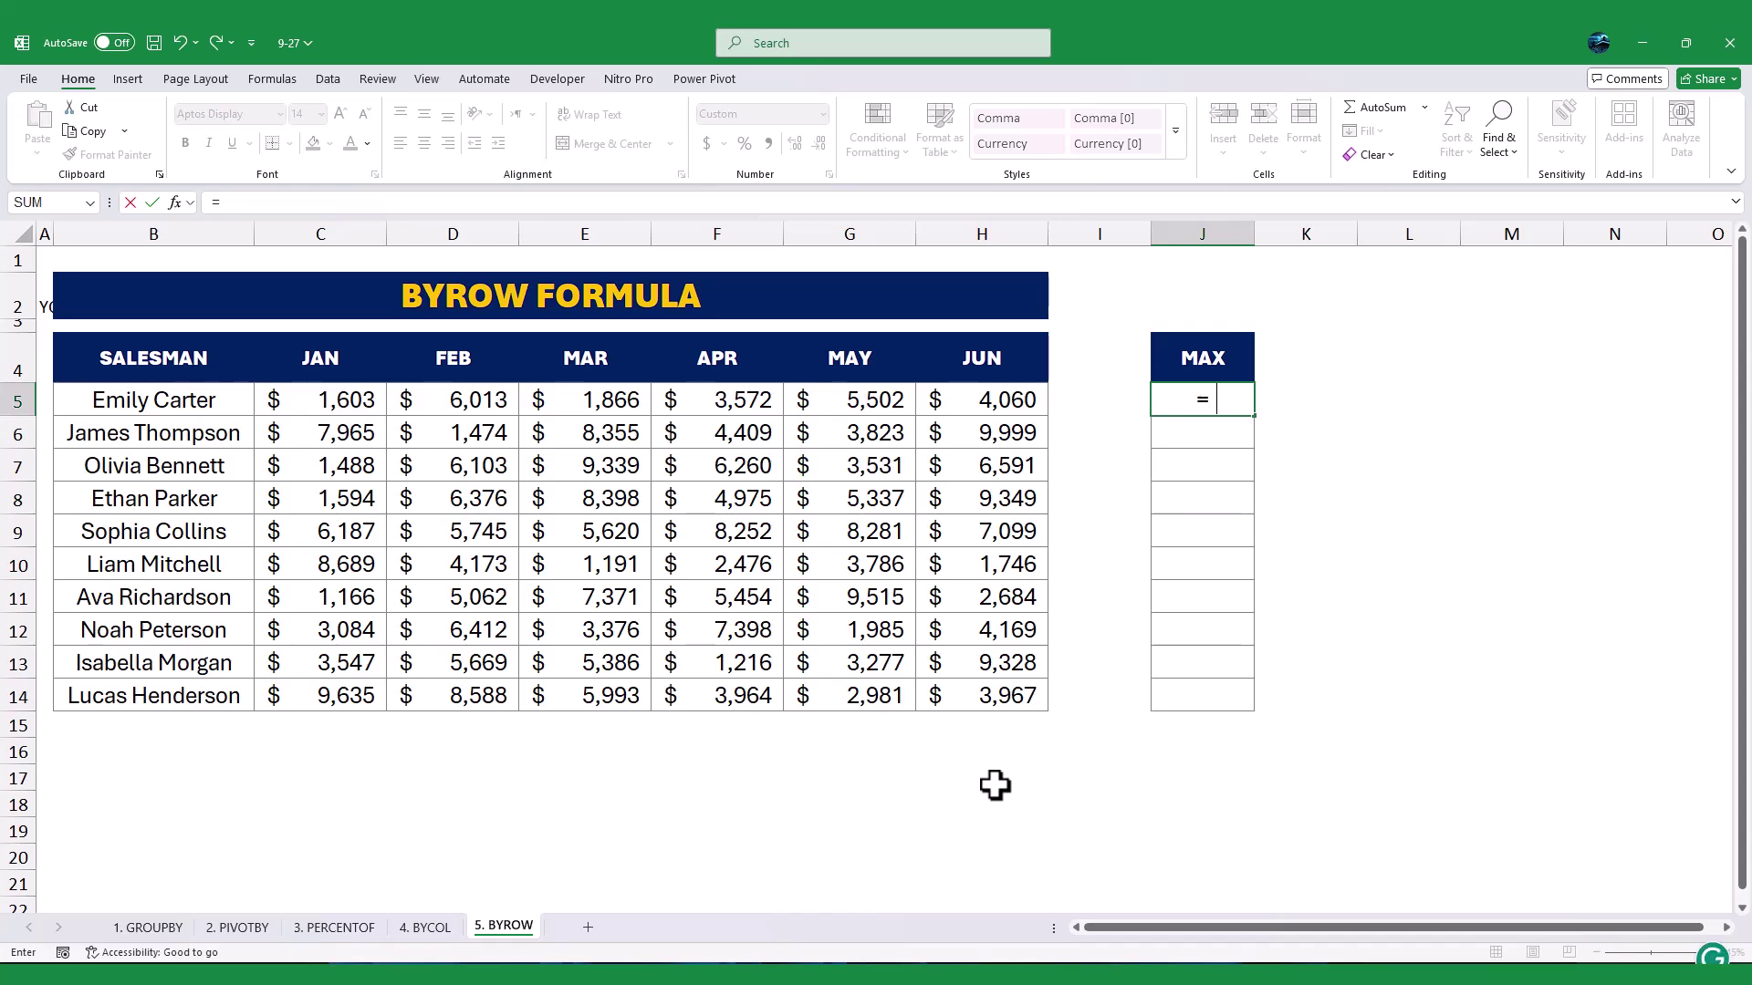
{"action": "type", "text": "BYROW("}
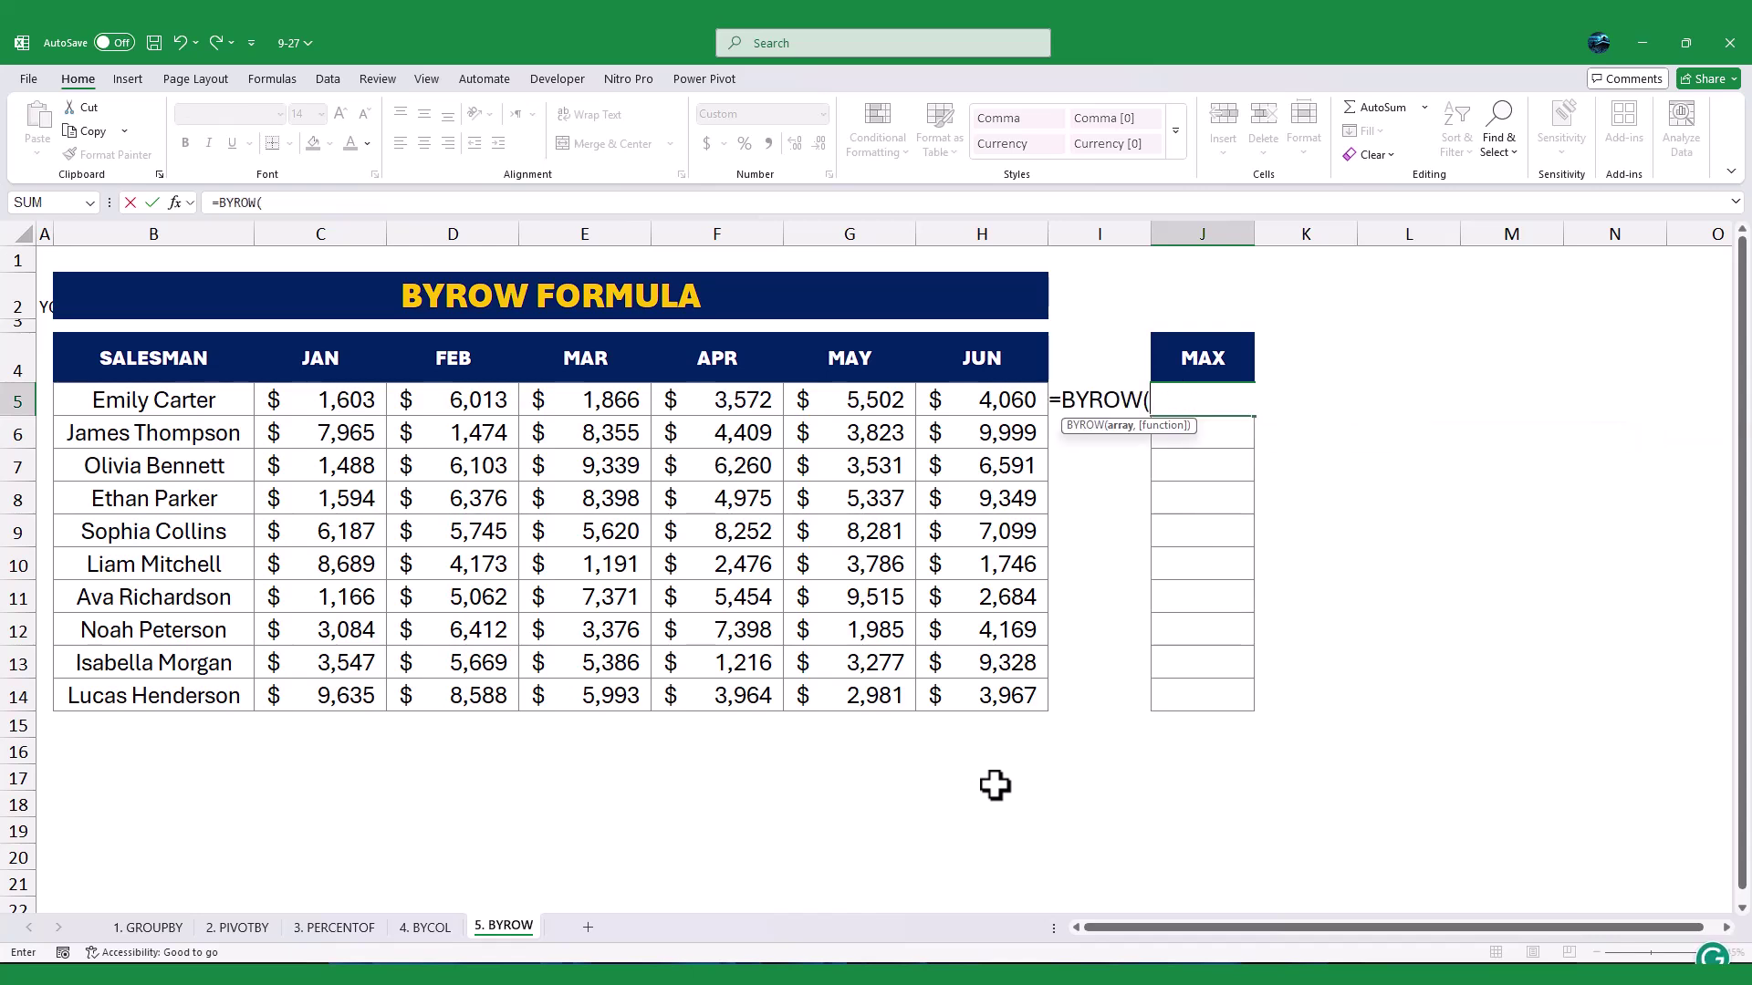
{"action": "left_click", "coordinate": [316, 400]}
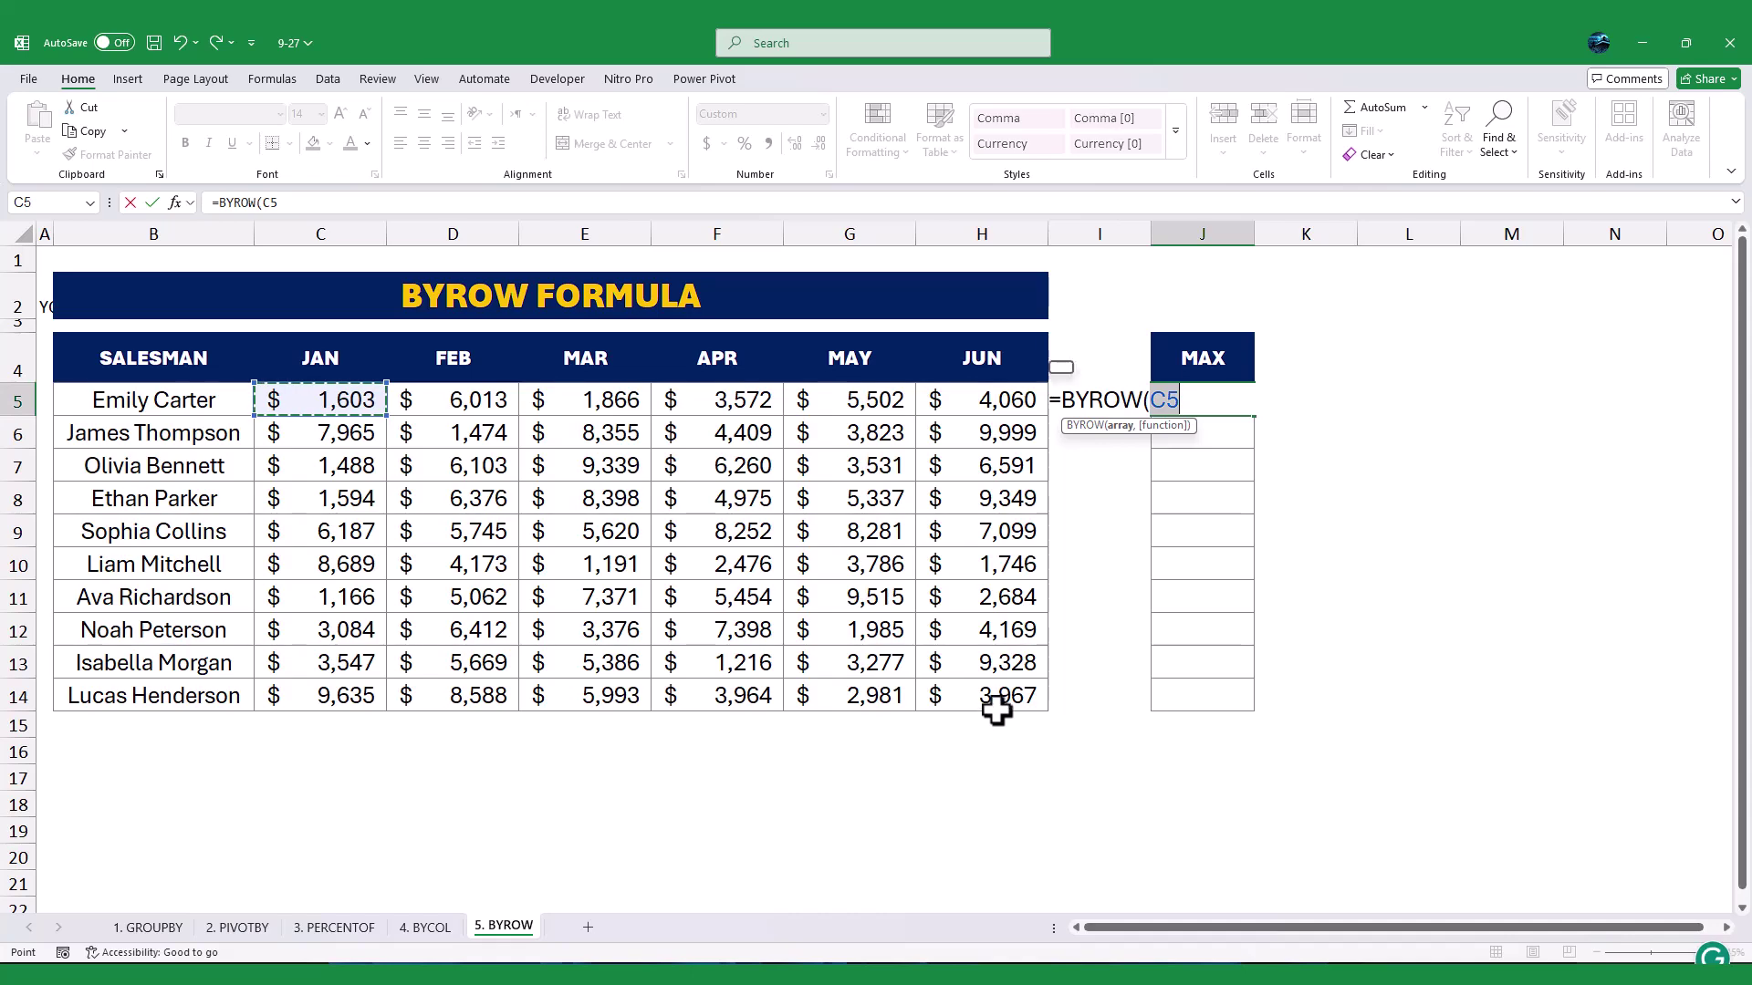
{"action": "left_click_drag", "start_coordinate": [997, 720], "coordinate": [993, 697]}
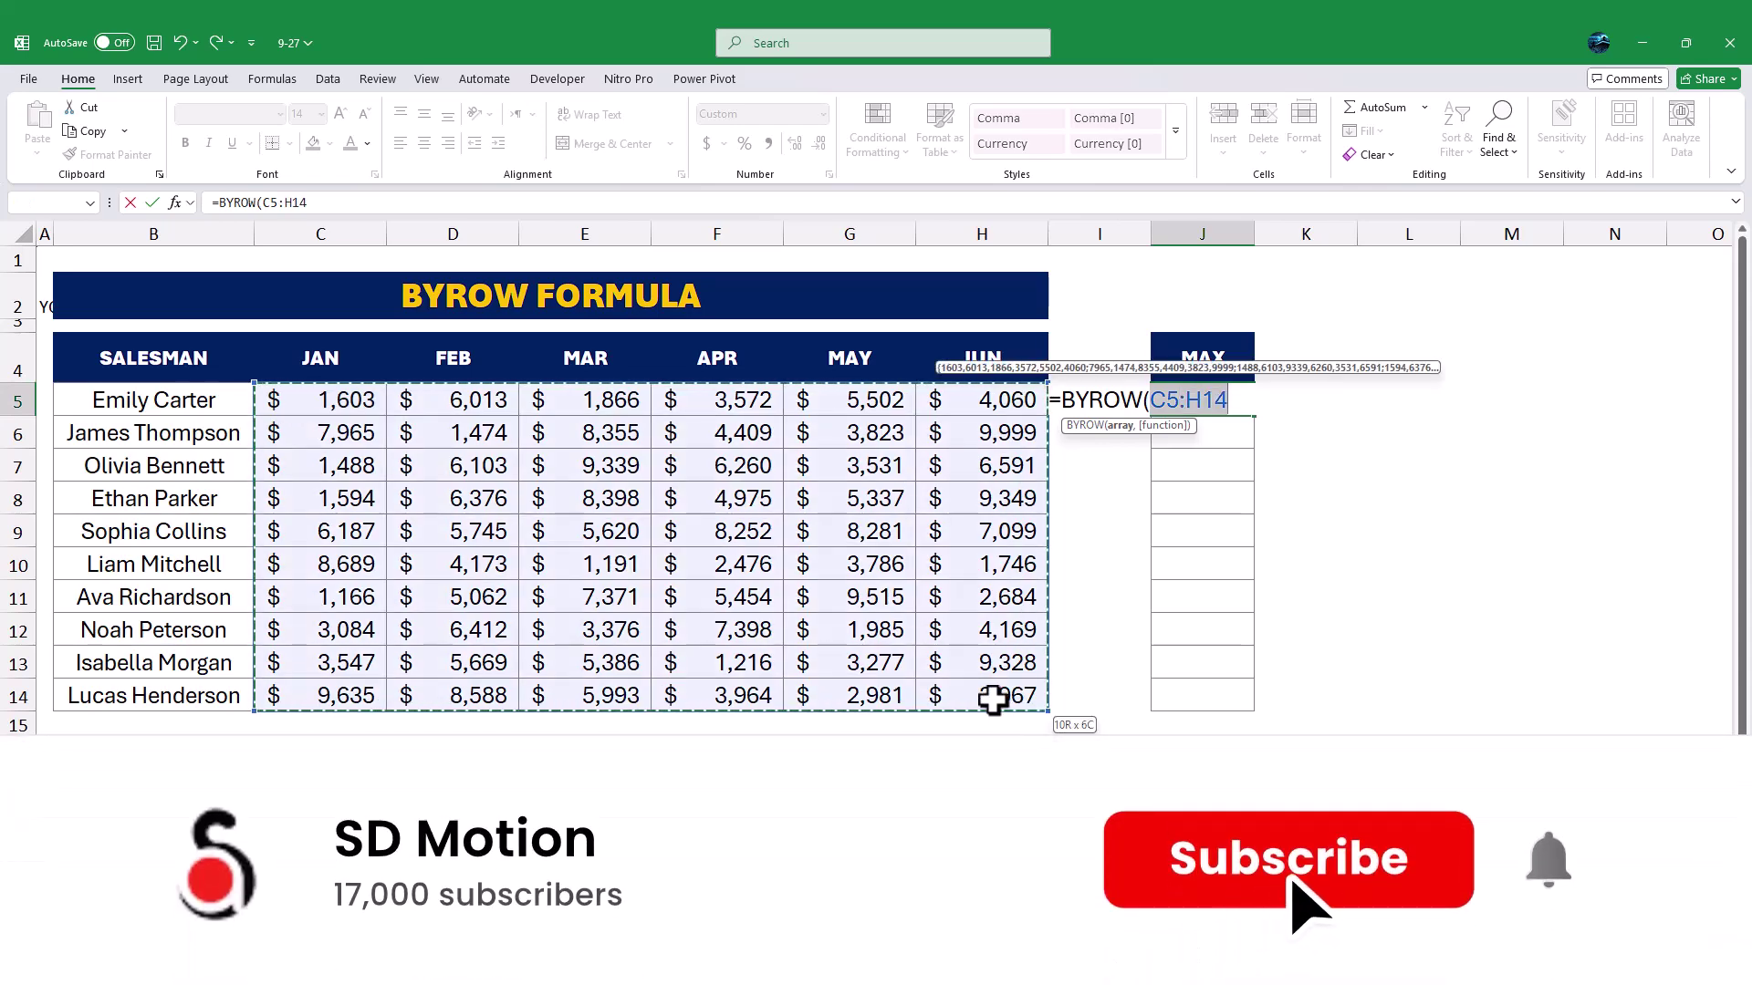
{"action": "type", "text": ","}
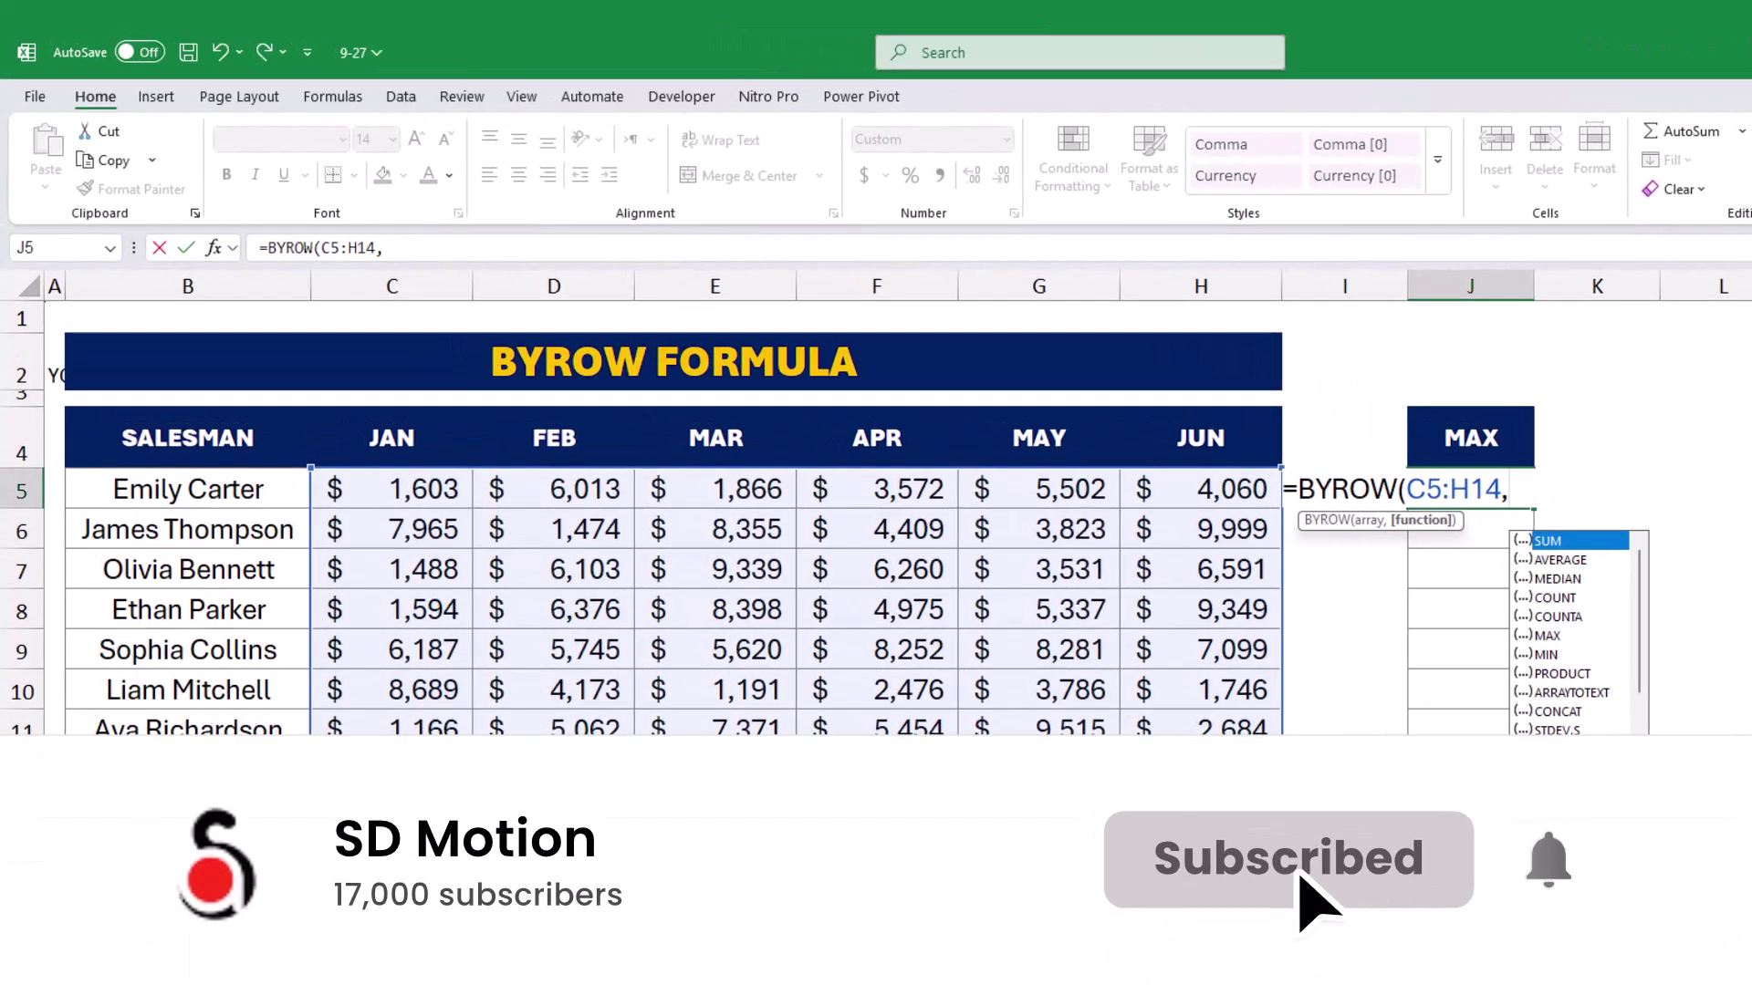
{"action": "key", "text": "Down"}
{"action": "key", "text": "Down"}
{"action": "key", "text": "Down"}
{"action": "key", "text": "Down"}
{"action": "key", "text": "Down"}
{"action": "key", "text": "Tab"}
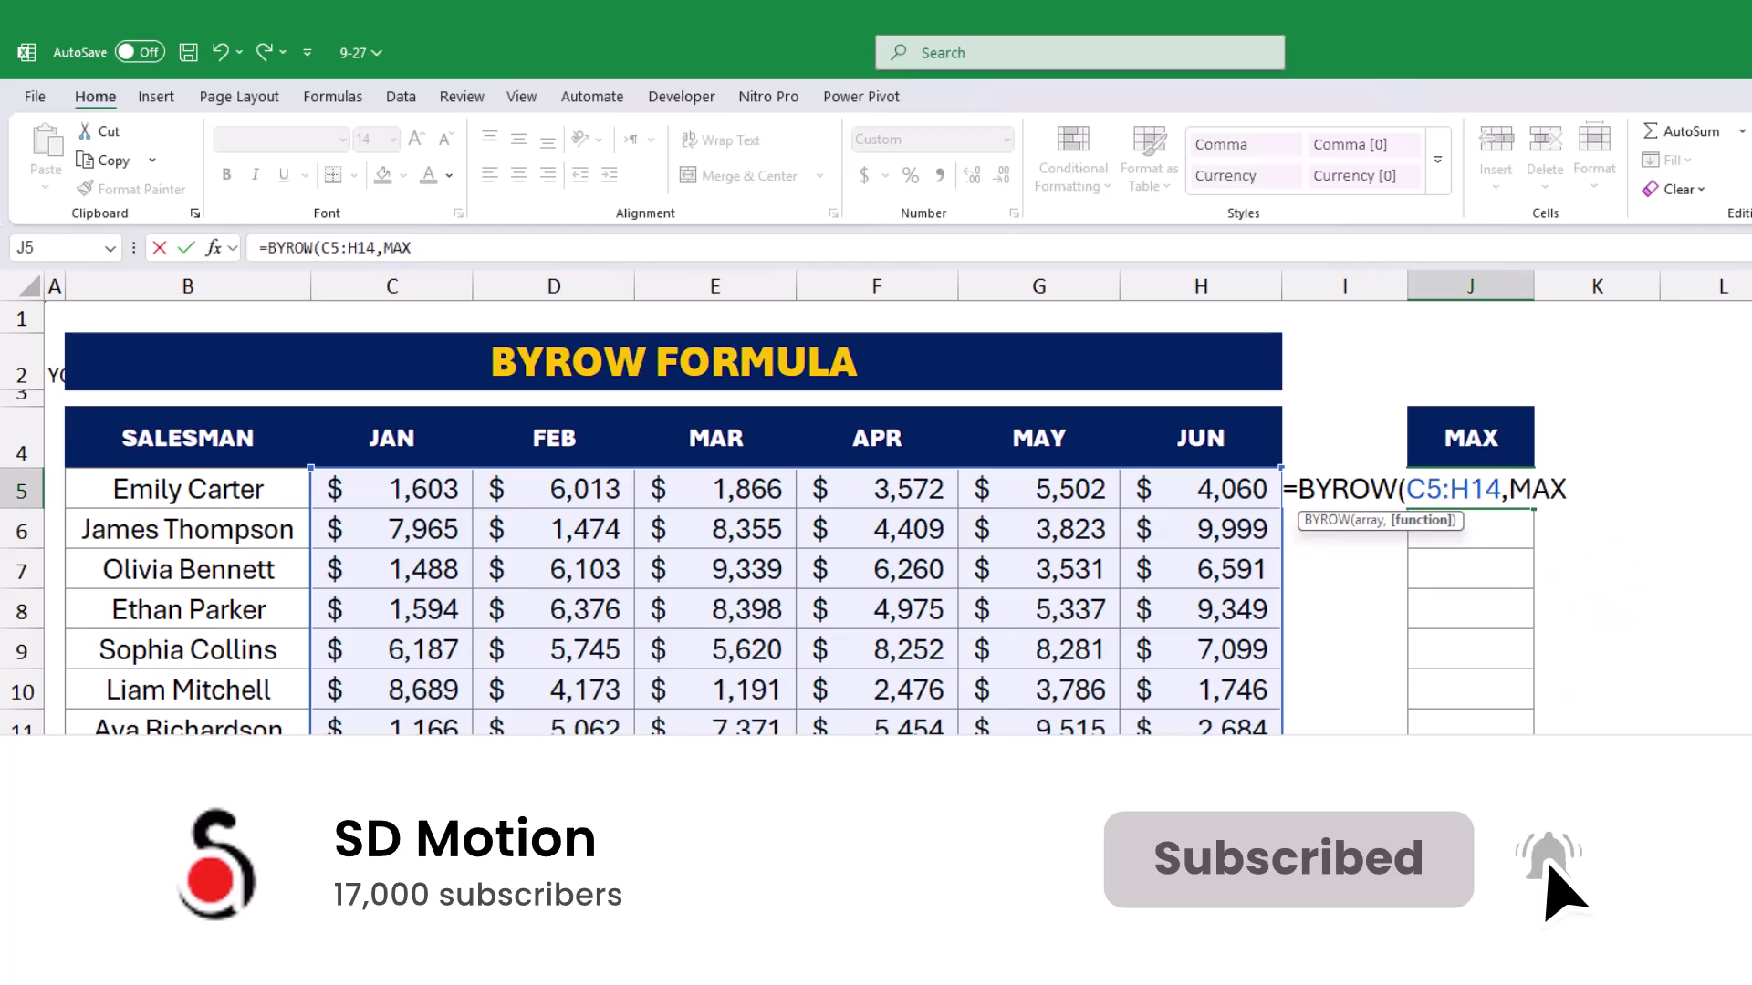
{"action": "type", "text": ")"}
{"action": "key", "text": "Return"}
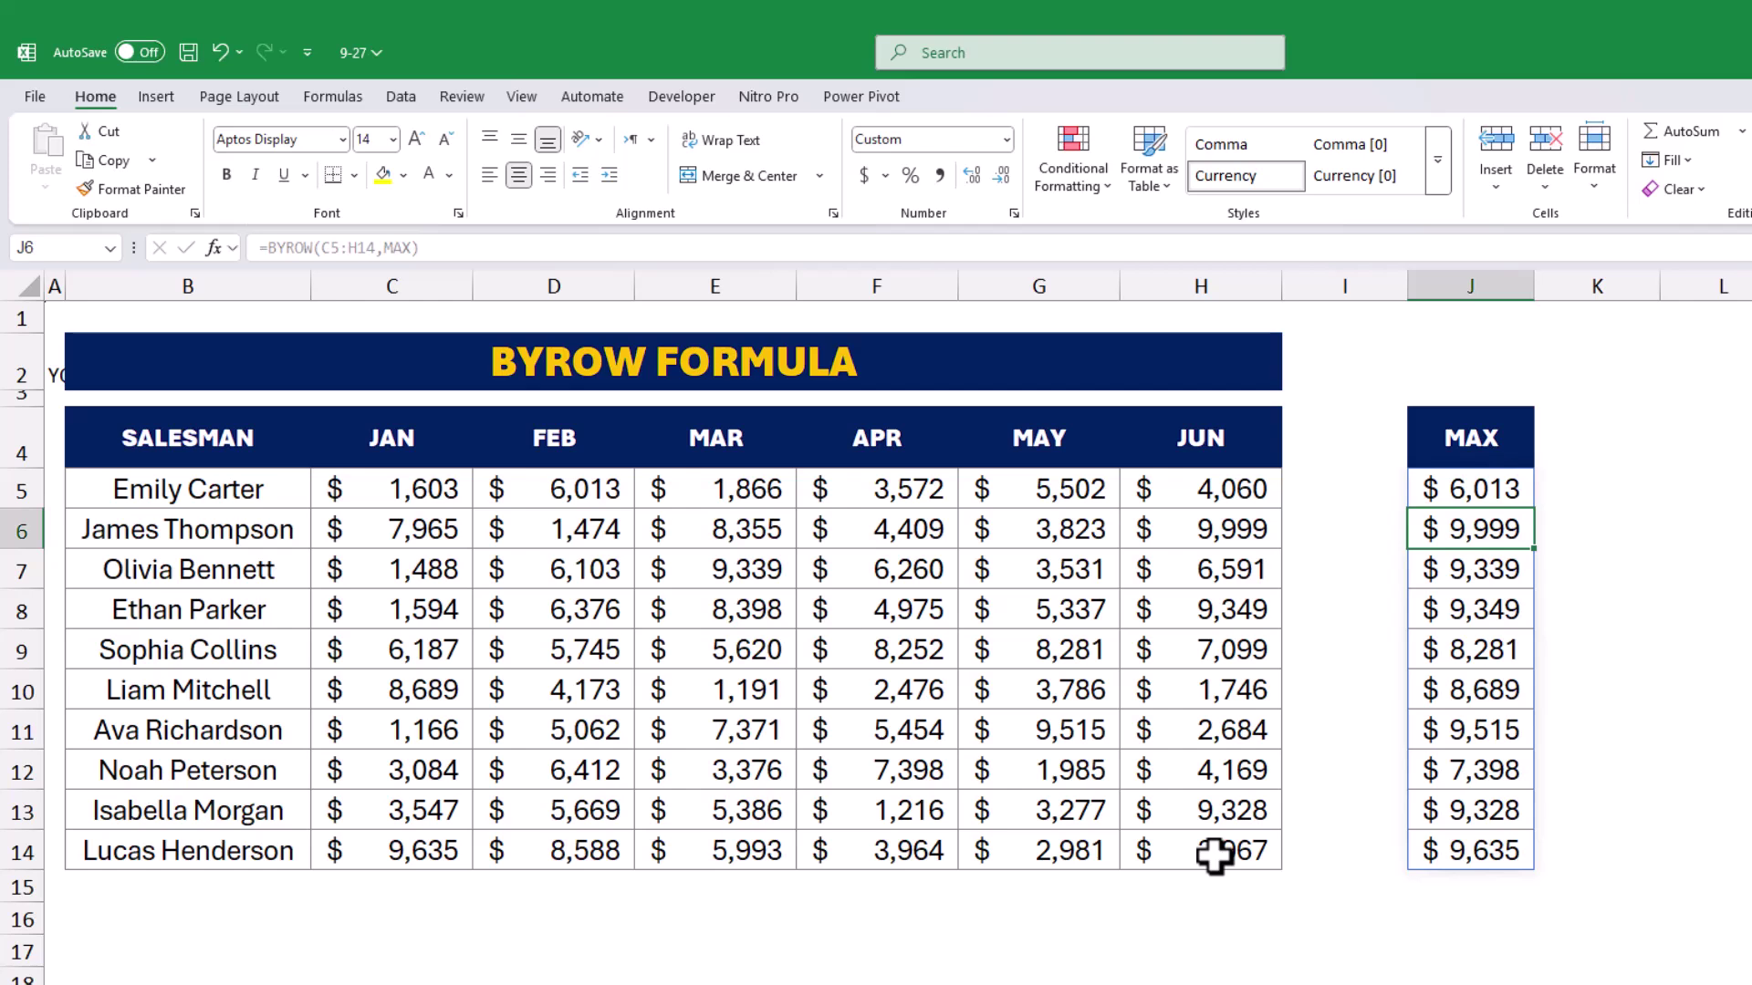
{"action": "left_click", "coordinate": [1670, 602]}
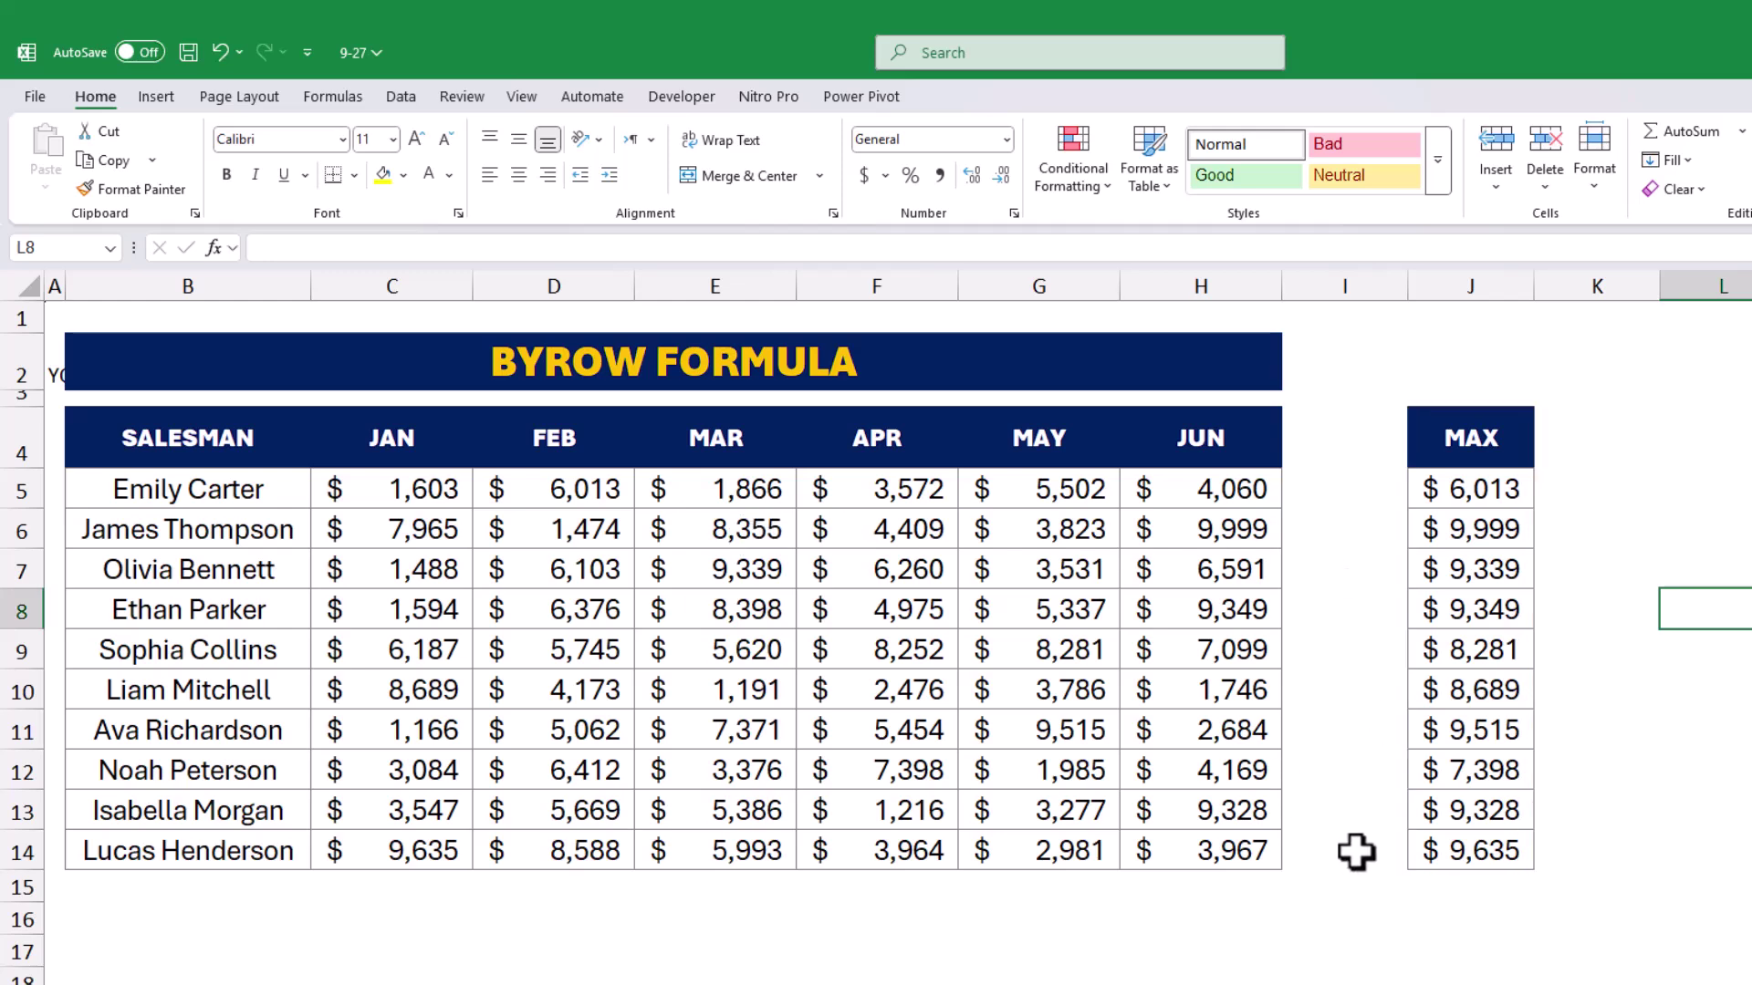
{"action": "left_click", "coordinate": [1440, 914]}
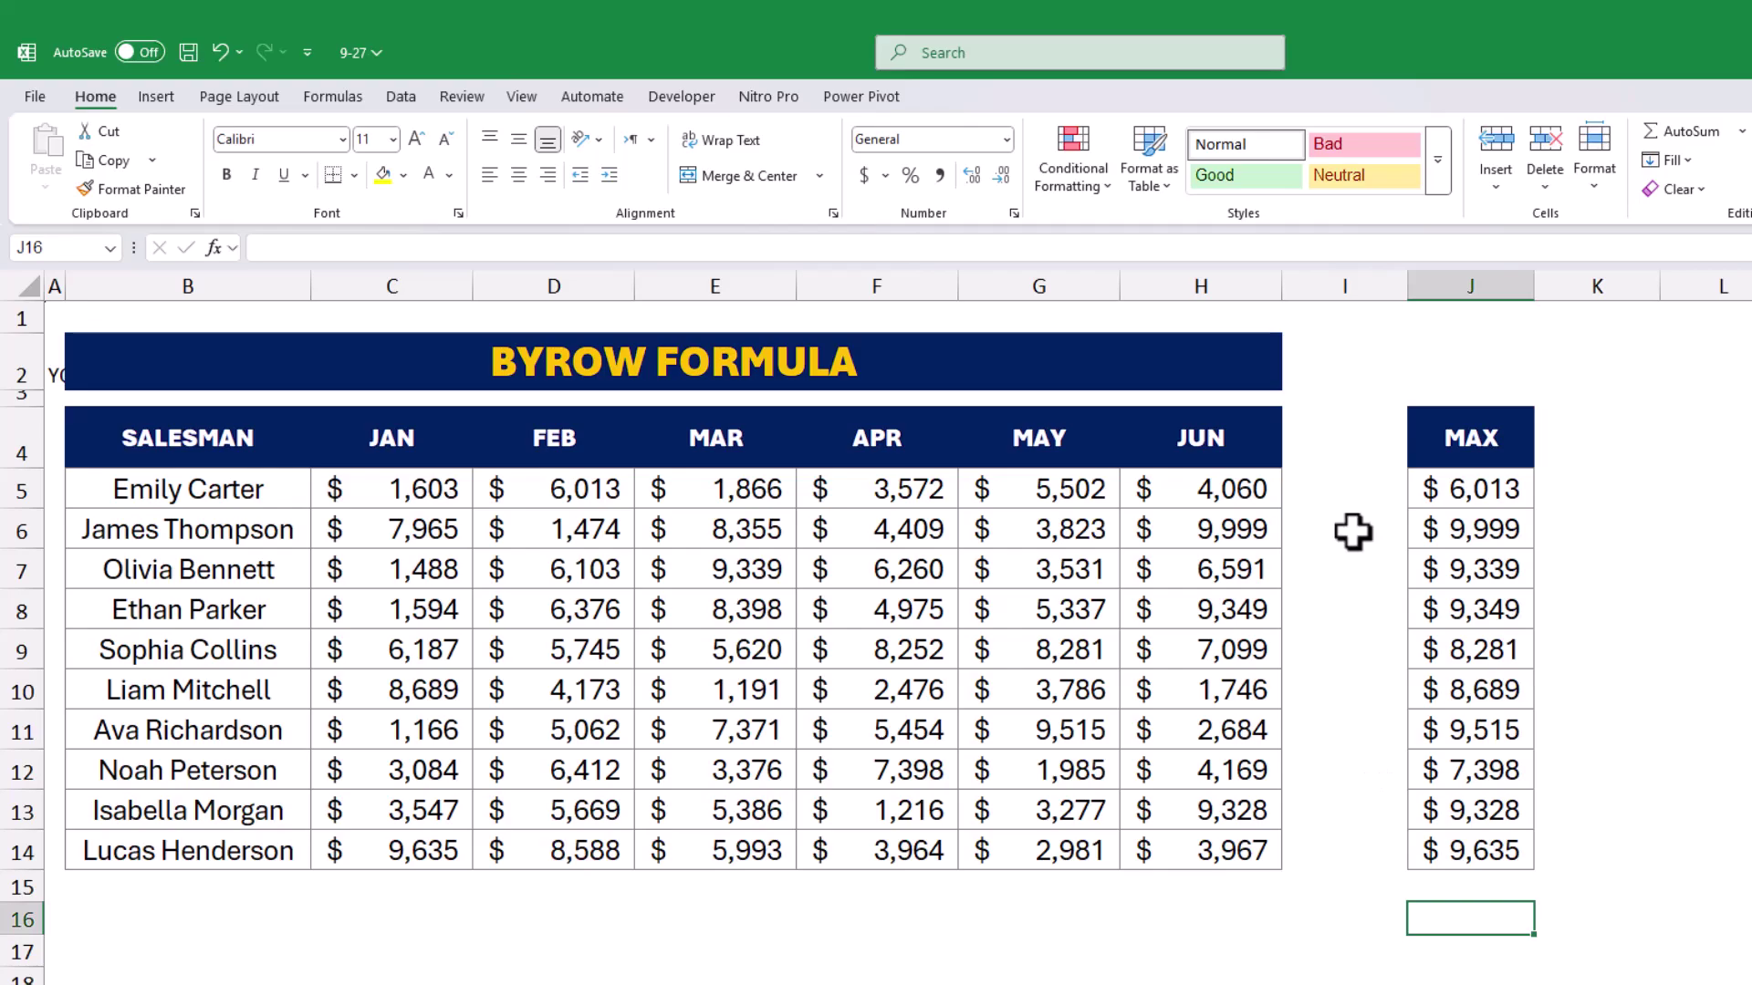